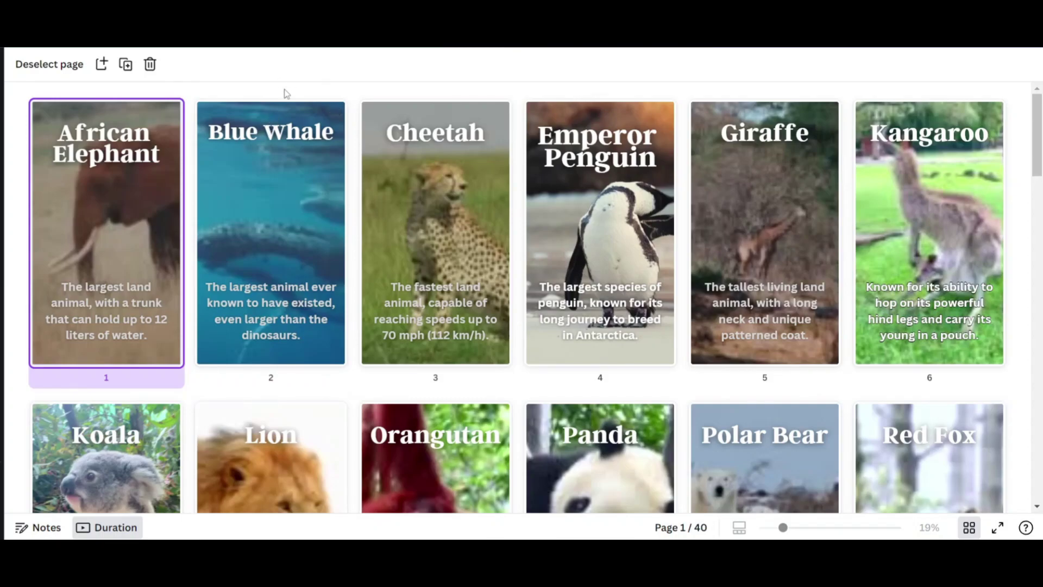
Step: Ask ChatGPT for 20 fruits and their health benefits
scroll(286, 93, "down", 3)
scroll(286, 94, "down", 3)
scroll(286, 93, "down", 3)
scroll(287, 97, "down", 3)
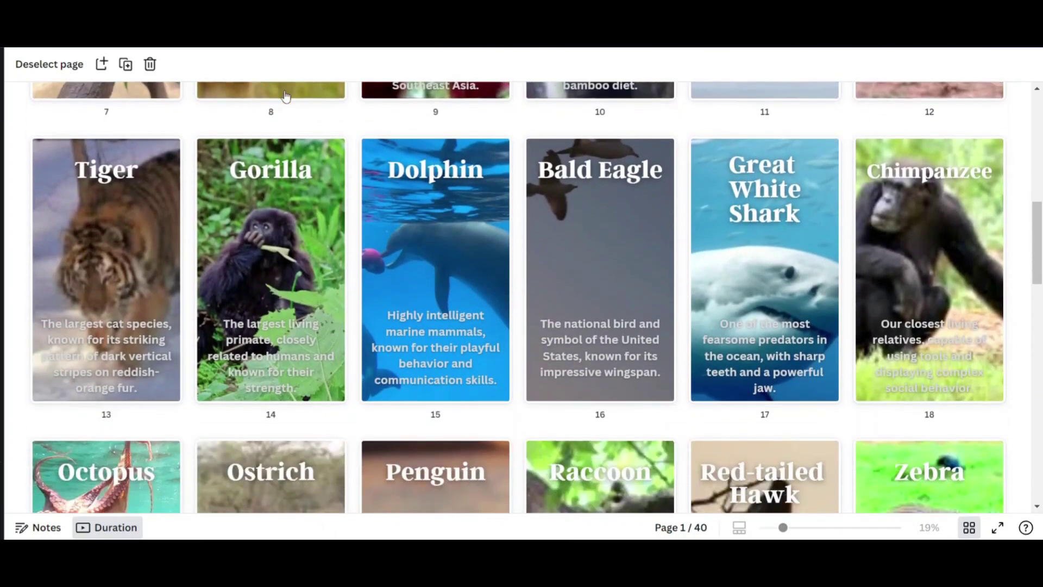
scroll(286, 96, "down", 5)
scroll(286, 97, "down", 3)
scroll(286, 96, "down", 4)
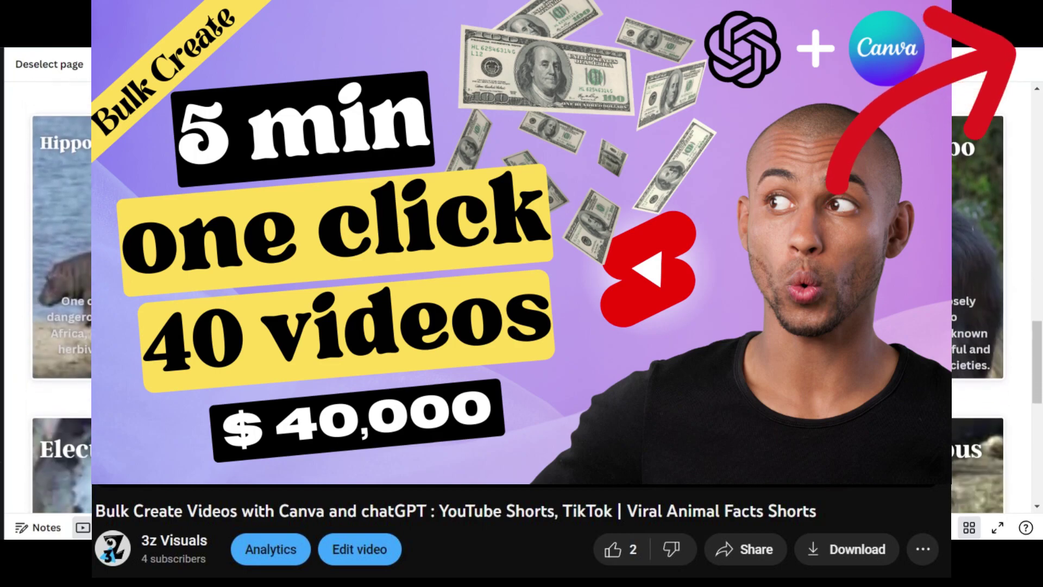
scroll(286, 96, "down", 3)
scroll(286, 97, "down", 3)
scroll(286, 97, "down", 2)
scroll(286, 97, "down", 3)
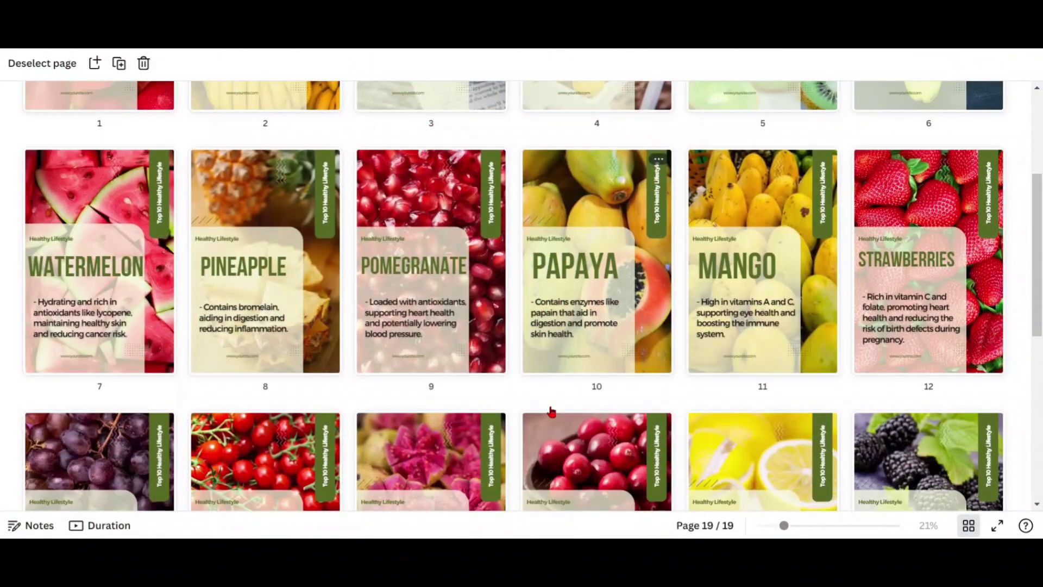
scroll(552, 411, "down", 3)
scroll(551, 411, "down", 2)
scroll(553, 410, "down", 3)
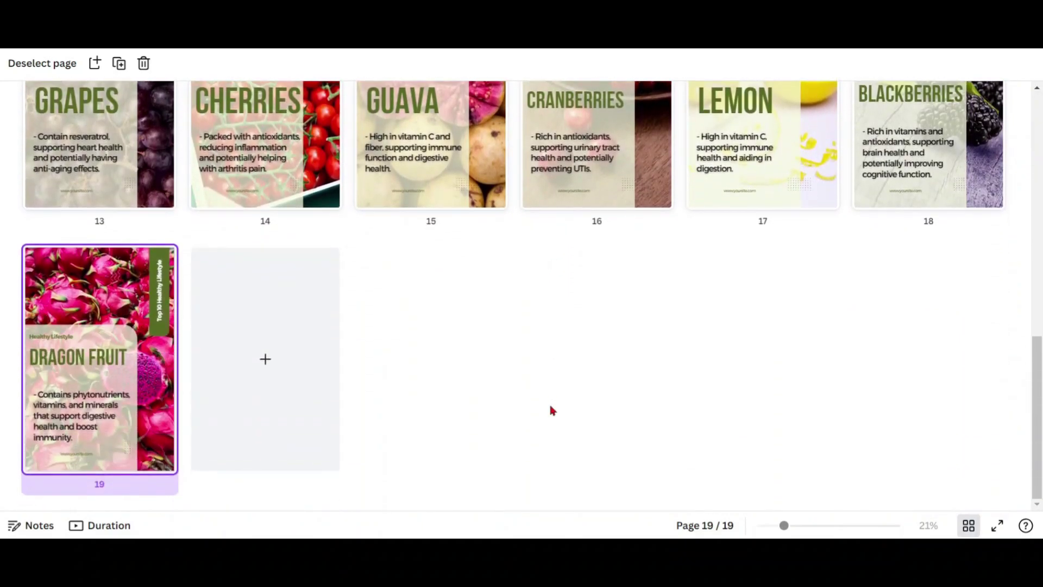
scroll(551, 411, "up", 3)
scroll(551, 411, "up", 2)
scroll(552, 416, "up", 3)
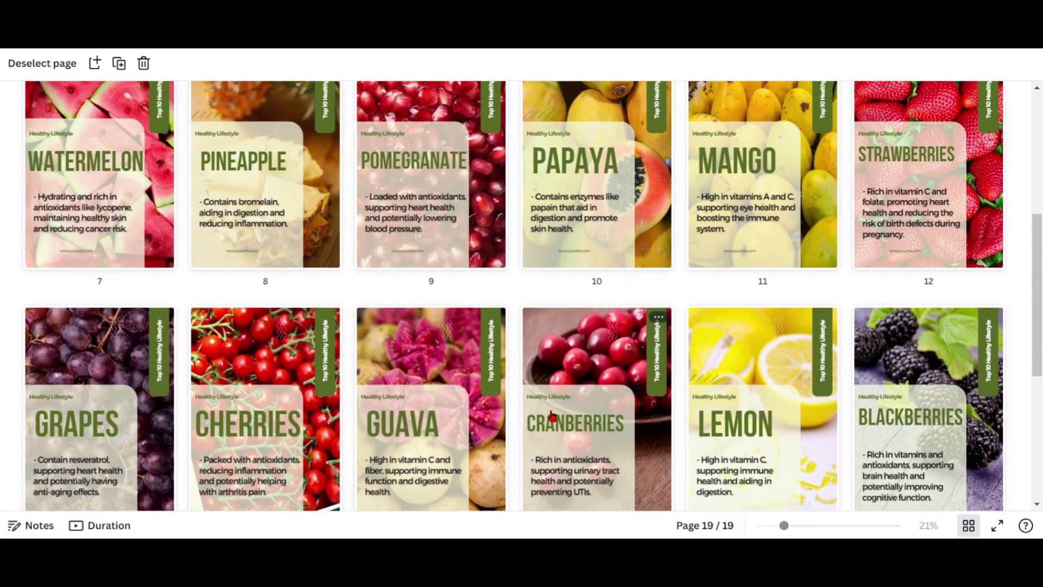
scroll(551, 415, "up", 2)
scroll(551, 416, "up", 3)
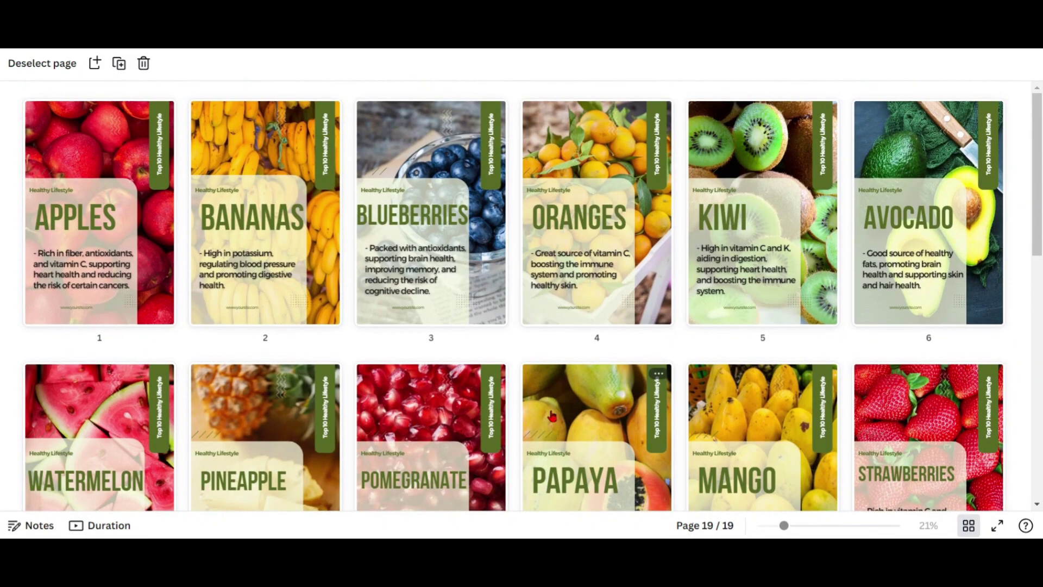
scroll(552, 415, "down", 2)
scroll(552, 415, "down", 1)
scroll(551, 415, "down", 2)
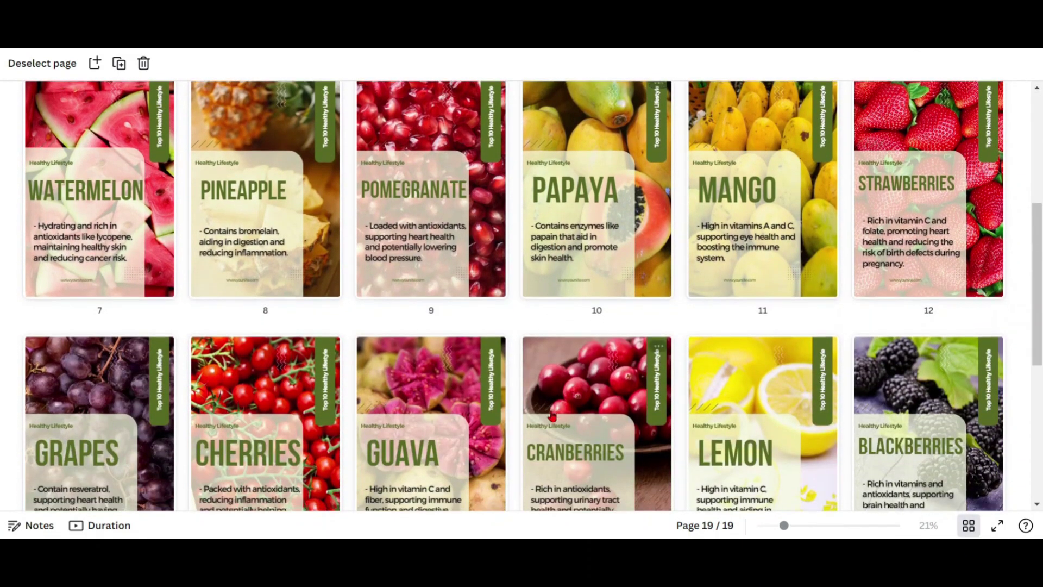
scroll(552, 415, "down", 1)
scroll(552, 416, "down", 1)
scroll(551, 415, "down", 3)
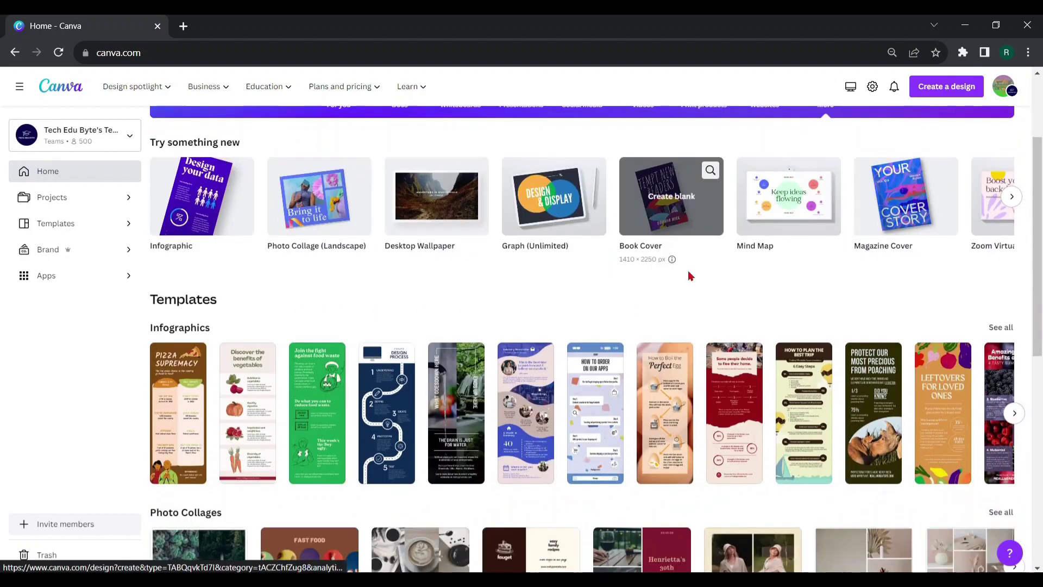
scroll(689, 276, "down", 3)
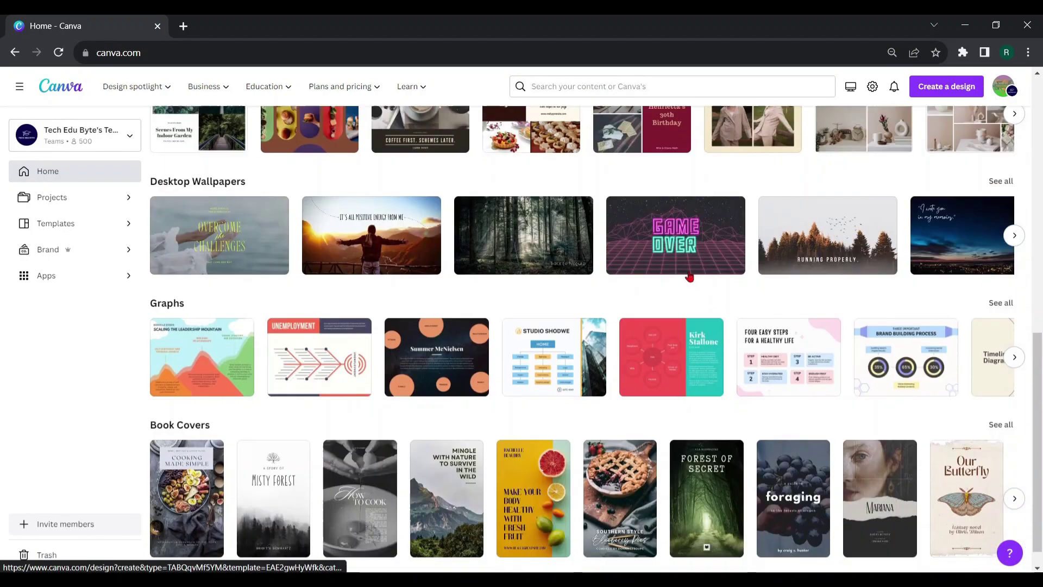
scroll(689, 277, "up", 2)
scroll(690, 278, "up", 3)
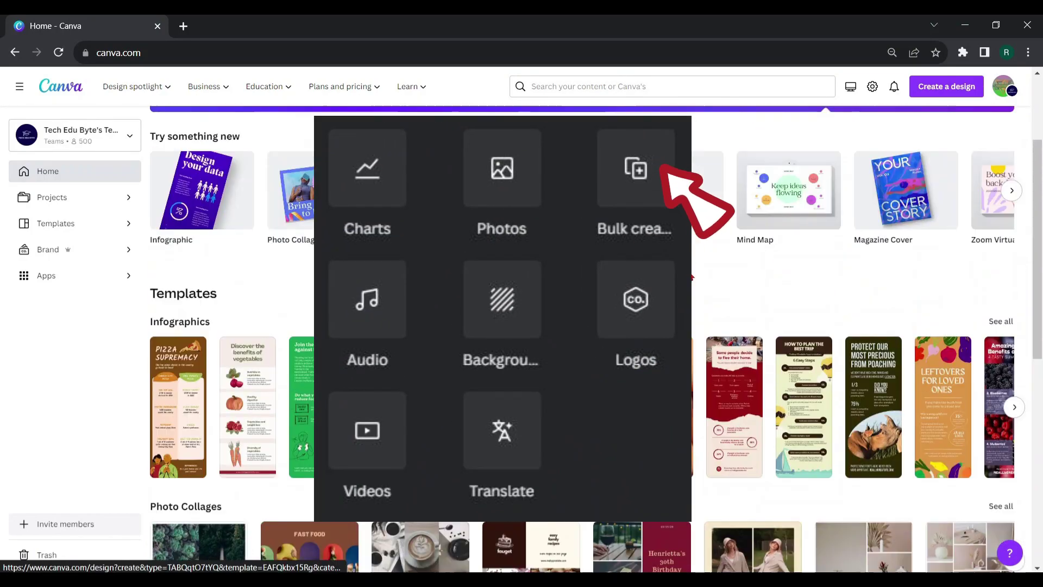
scroll(690, 277, "up", 4)
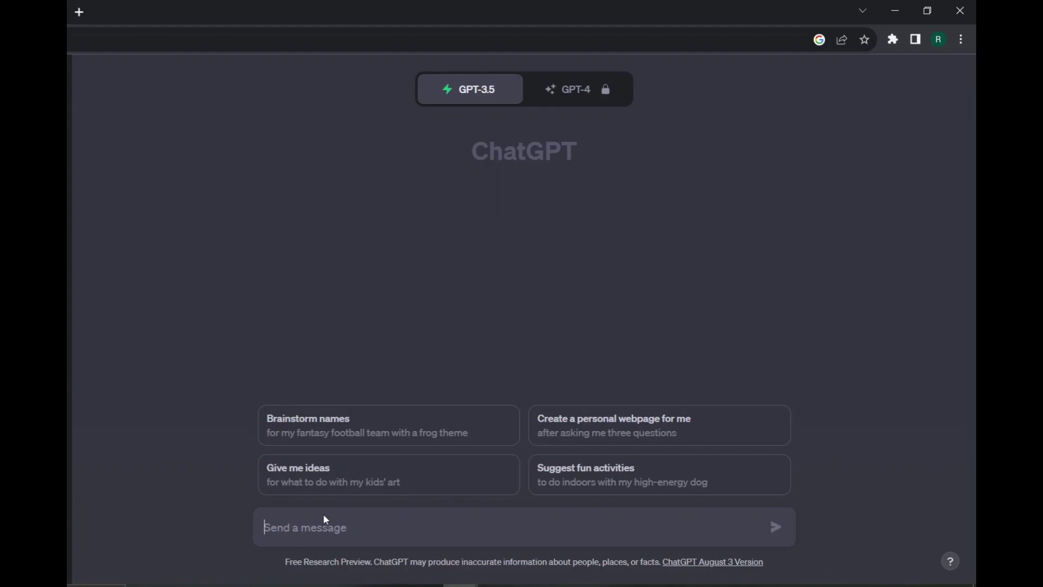
type("give me 20 ")
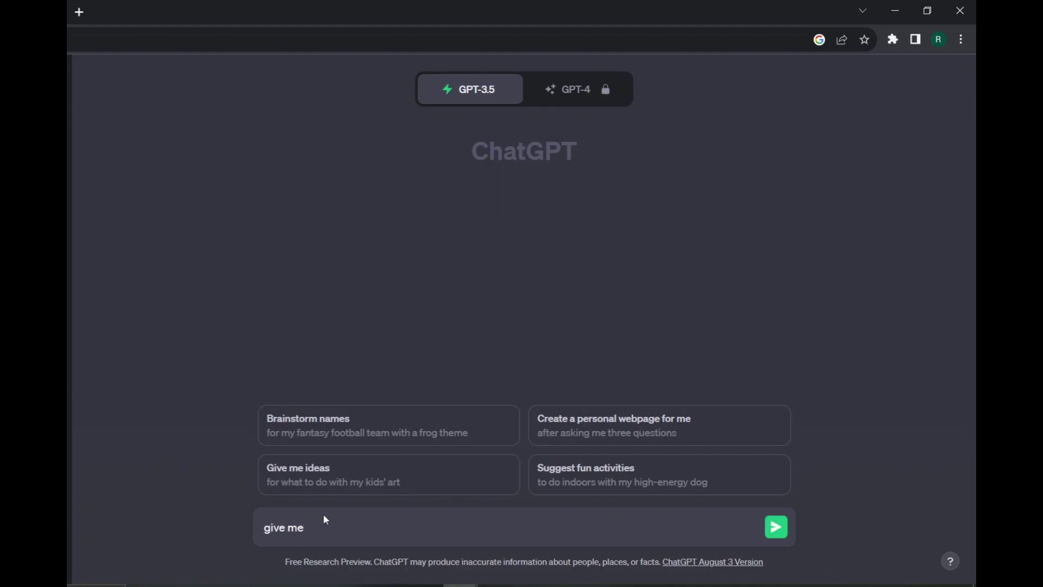
type("fruits with their unique benefits")
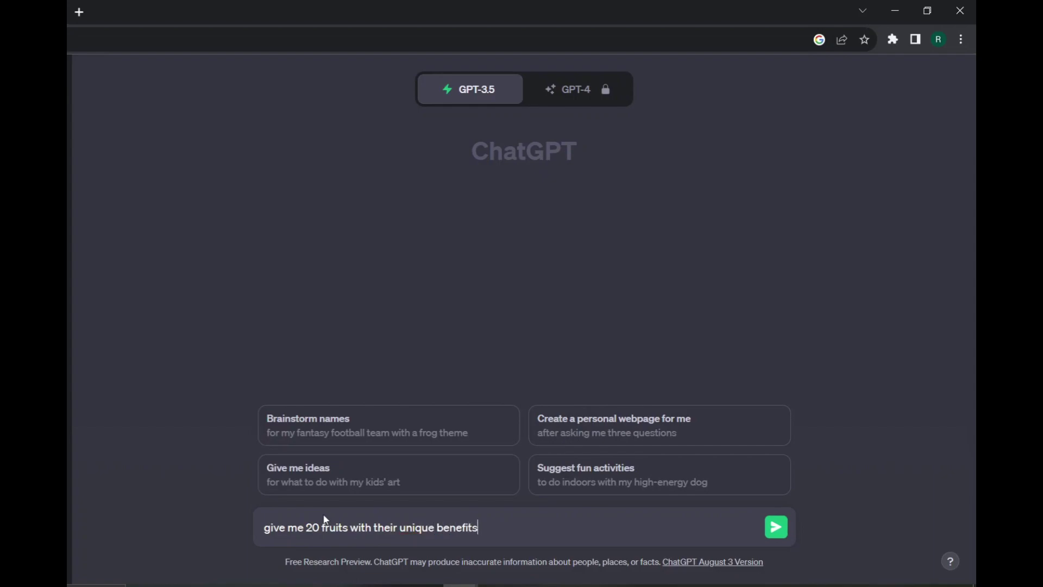
key("Return")
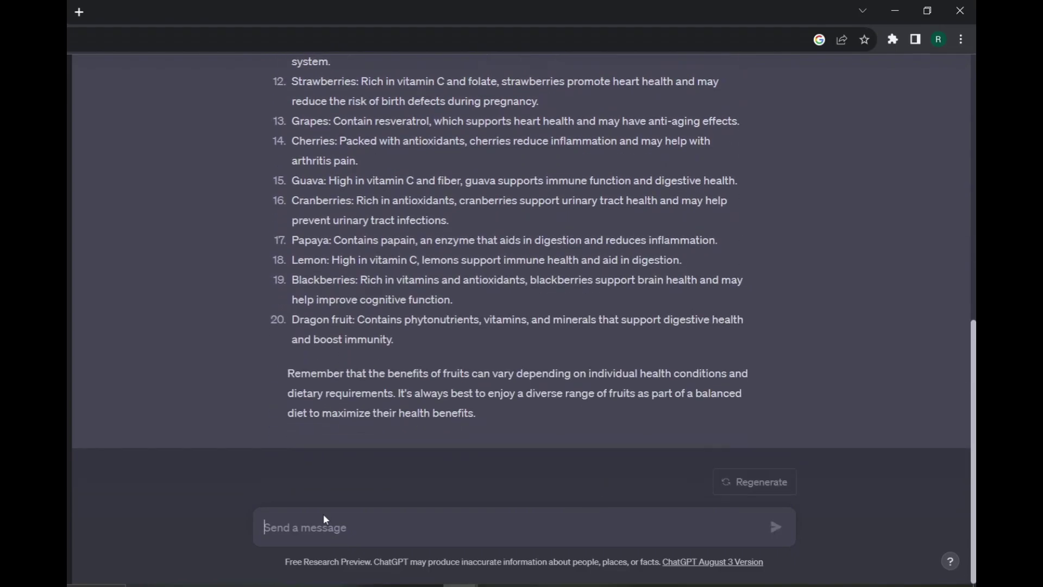
Step: Have ChatGPT put the fruits and benefits into a two-column table
type("put above")
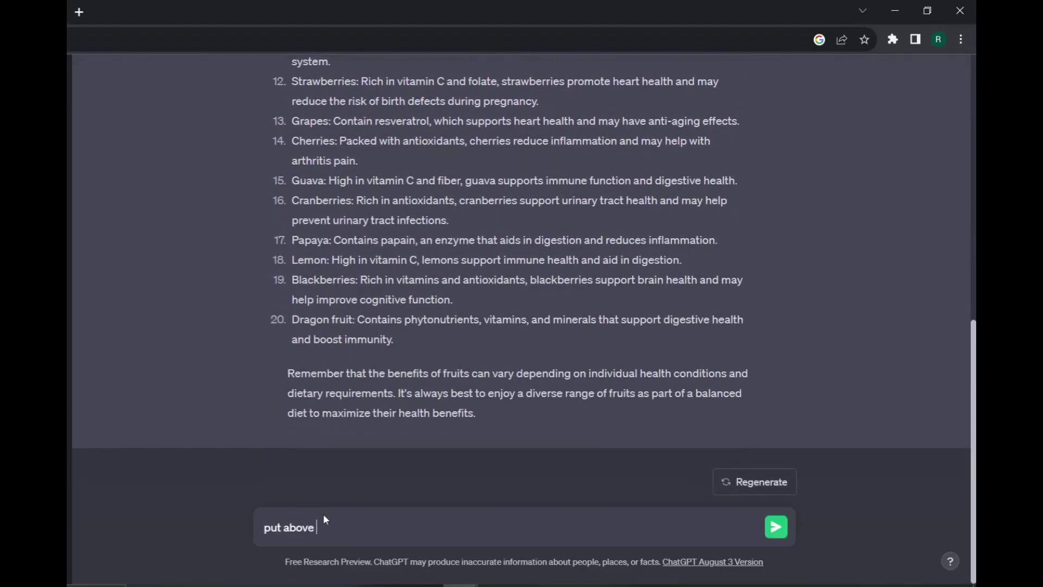
type(" fruits with benifits into two co")
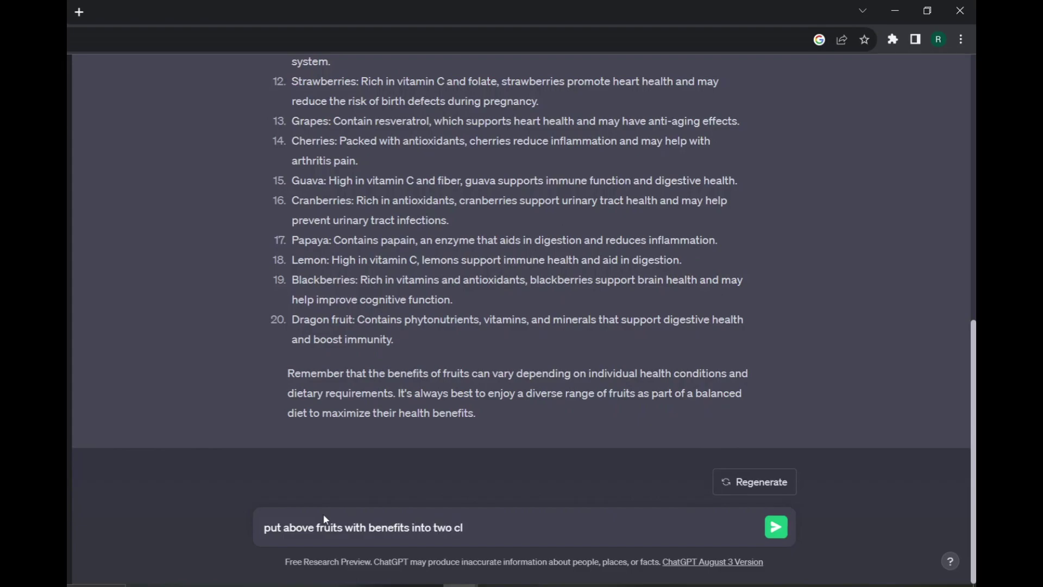
type("lumn of a table")
key("Return")
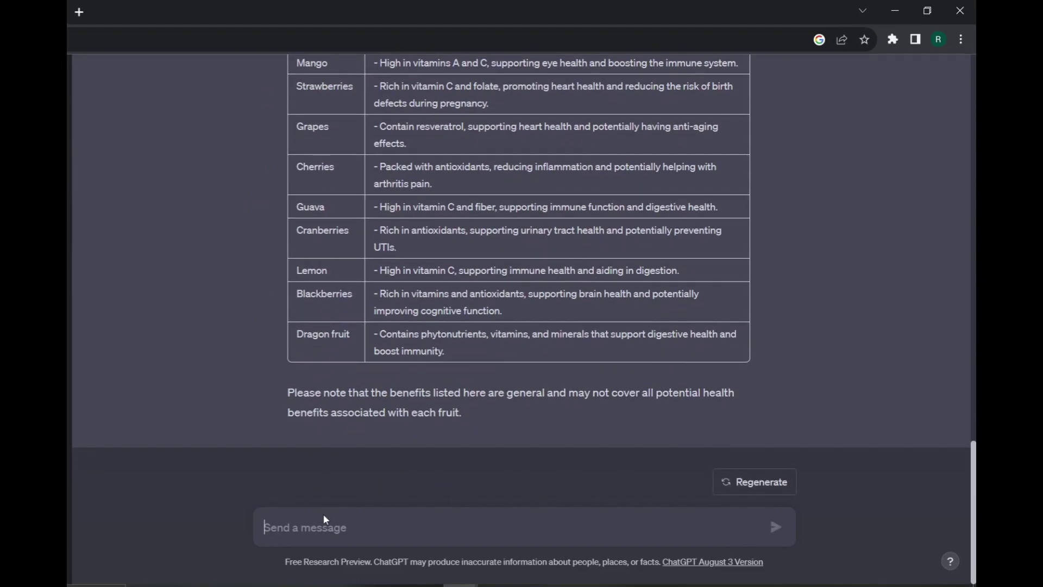
key("ctrl+minus")
key("ctrl+minus")
key("ctrl+minus")
scroll(609, 379, "down", 1)
scroll(609, 378, "down", 3)
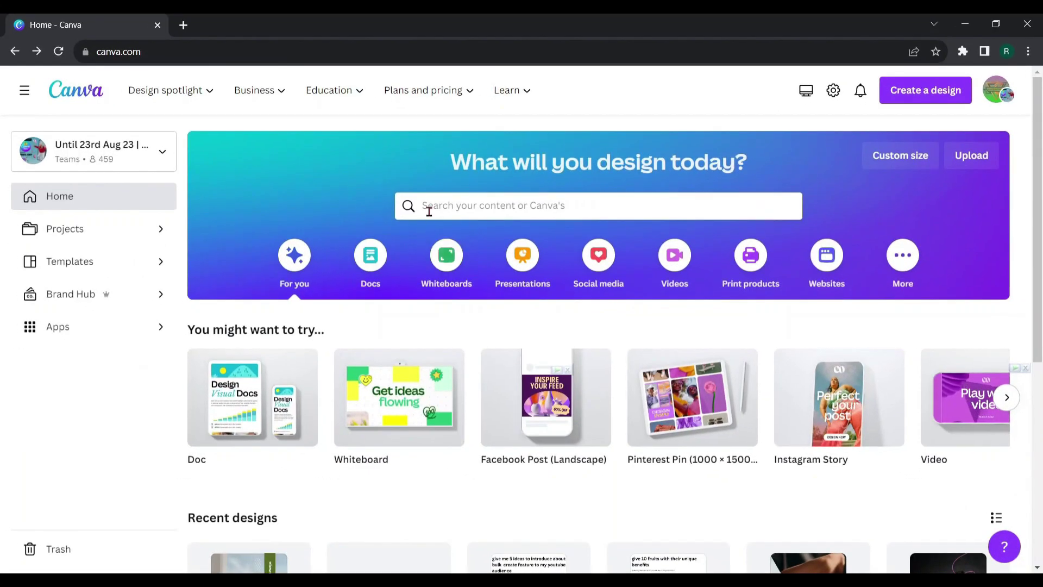
Step: Create a blank Pinterest Pin design from the home search's 'pinterest pin' suggestion
left_click(429, 211)
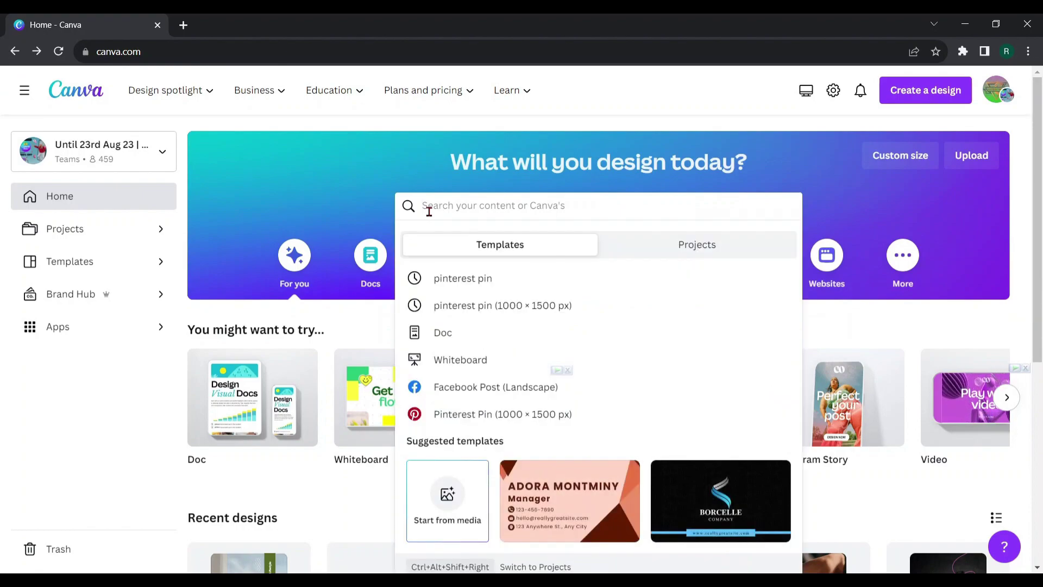
left_click(468, 278)
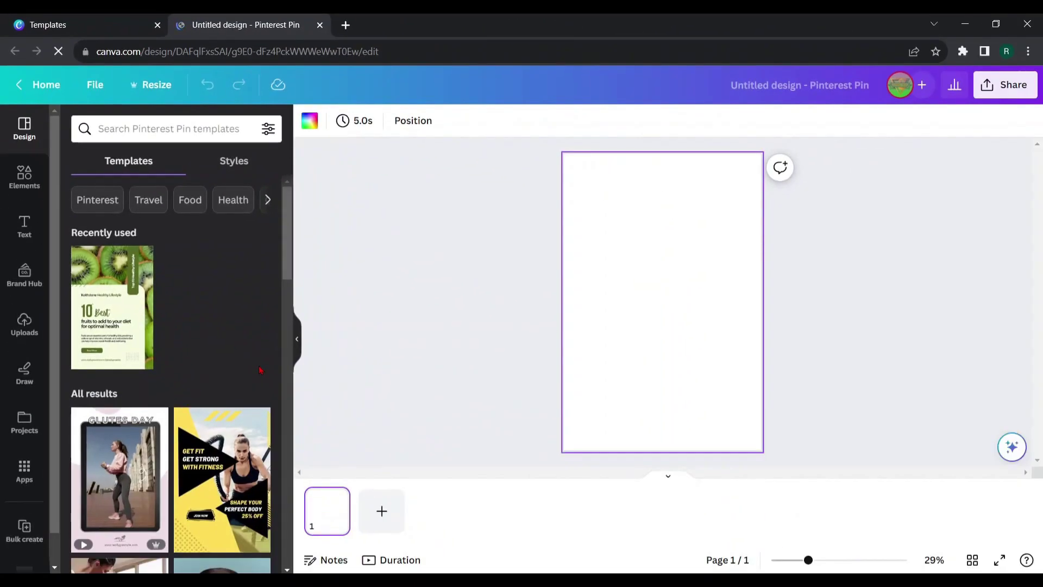
Step: Apply the kiwi '10 Best fruits' template from the 'healthy fruits' template search
left_click(174, 133)
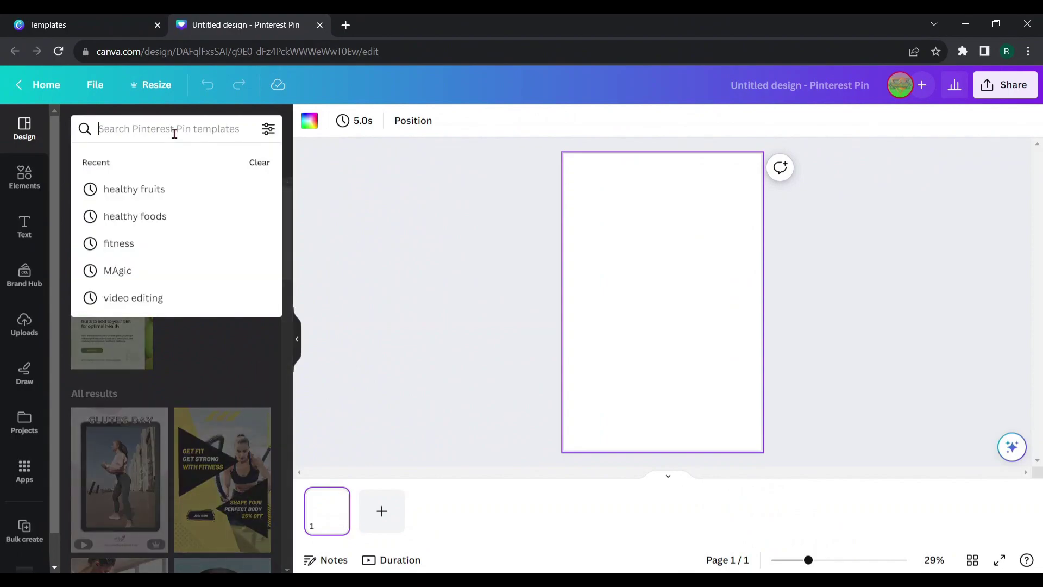
left_click(150, 194)
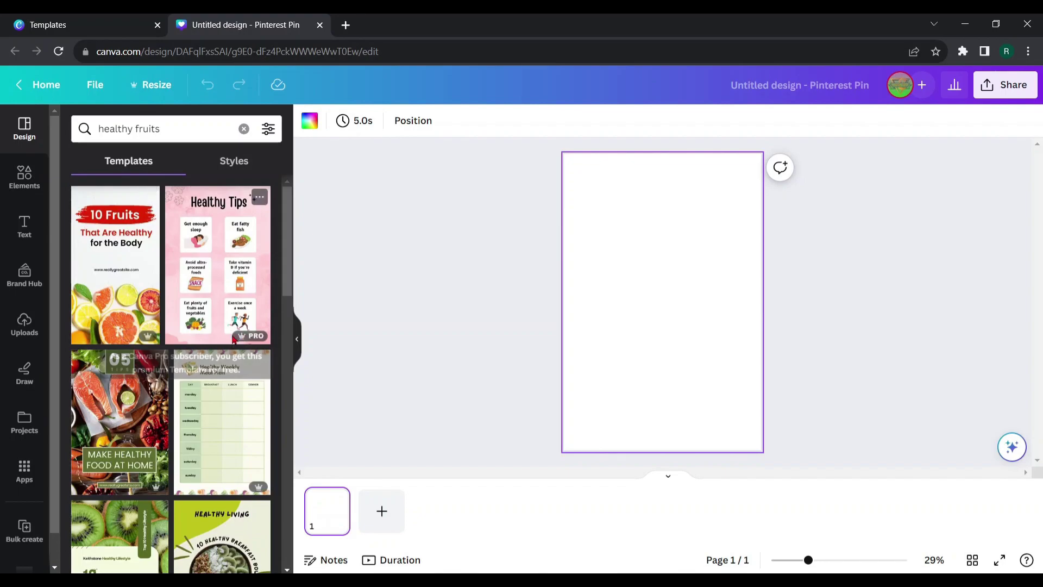
scroll(202, 334, "down", 3)
scroll(202, 334, "down", 2)
mouse_move(119, 369)
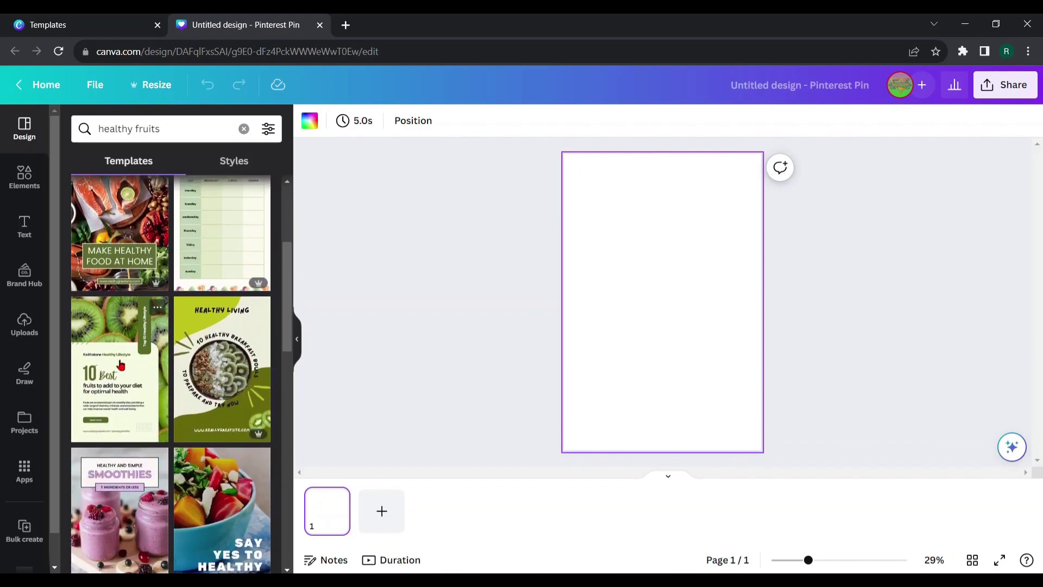
left_click(120, 364)
Step: Make the cream text panel semi-transparent at 75 transparency
left_click(297, 338)
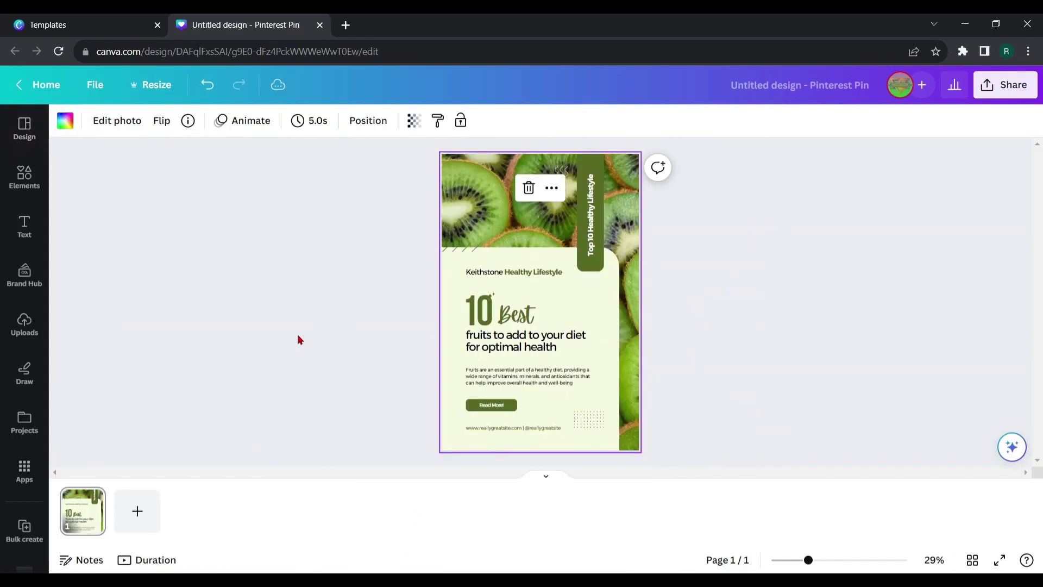
left_click_drag(582, 307, 565, 311)
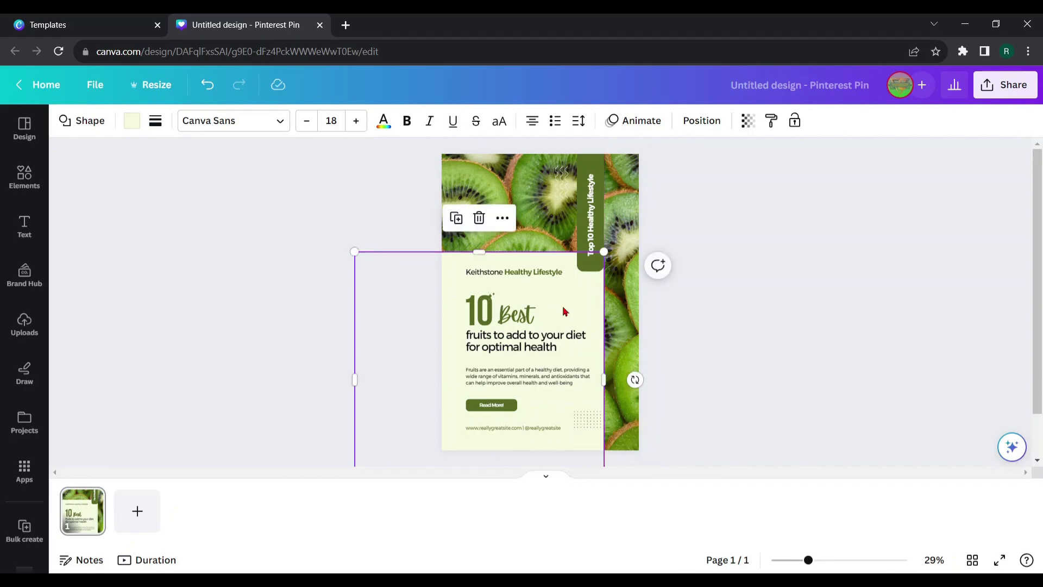
left_click(745, 121)
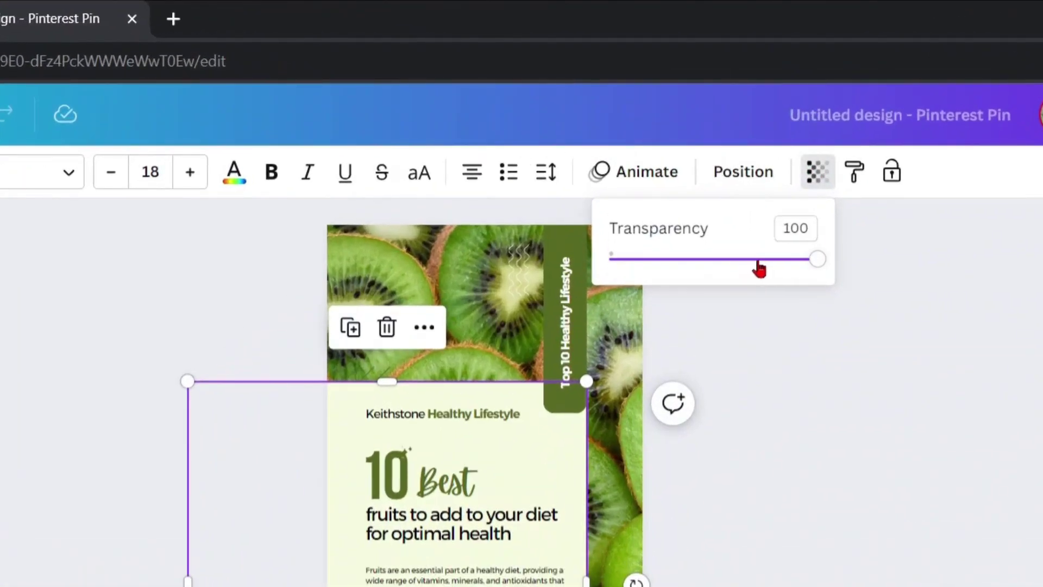
left_click(758, 260)
left_click_drag(765, 266, 774, 267)
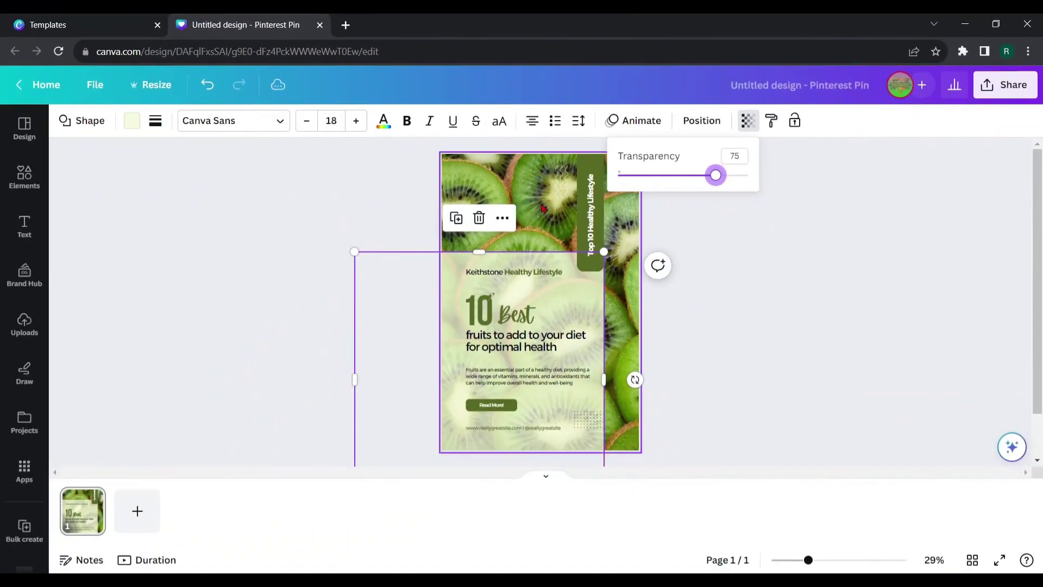
Step: Shift the cream panel left and move the Top 10 Healthy Lifestyle text into the green bar
left_click(543, 208)
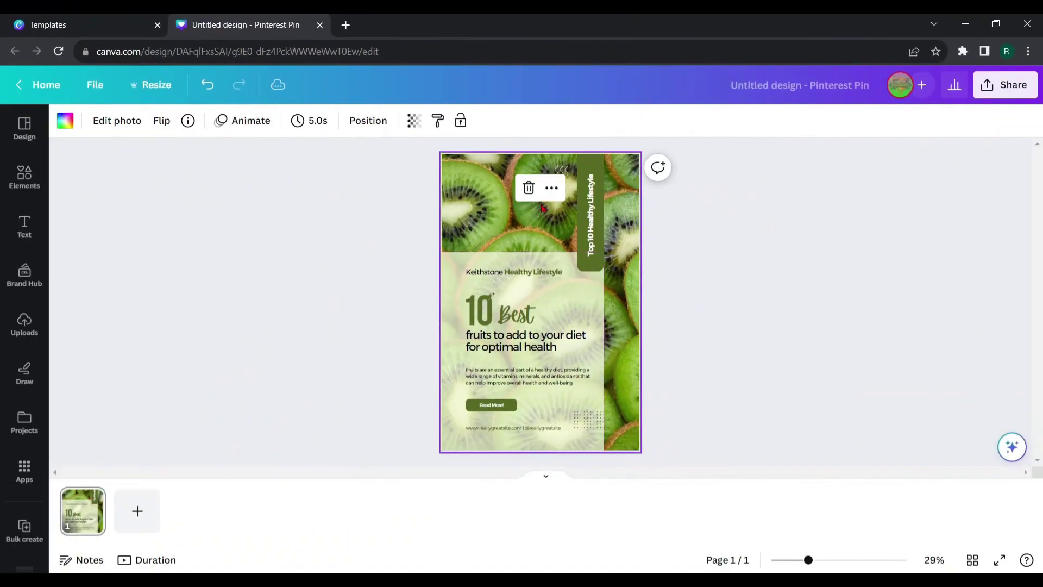
left_click_drag(543, 304, 532, 305)
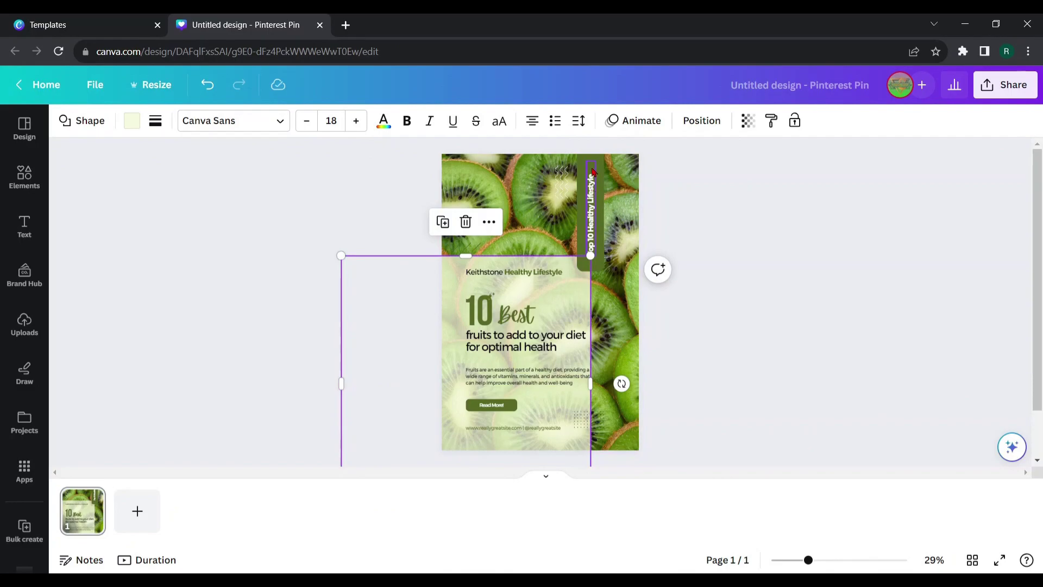
left_click(619, 217)
left_click_drag(591, 214, 619, 212)
Step: Delete the Best heading, the diet subtitle and the Read More button
left_click(516, 339)
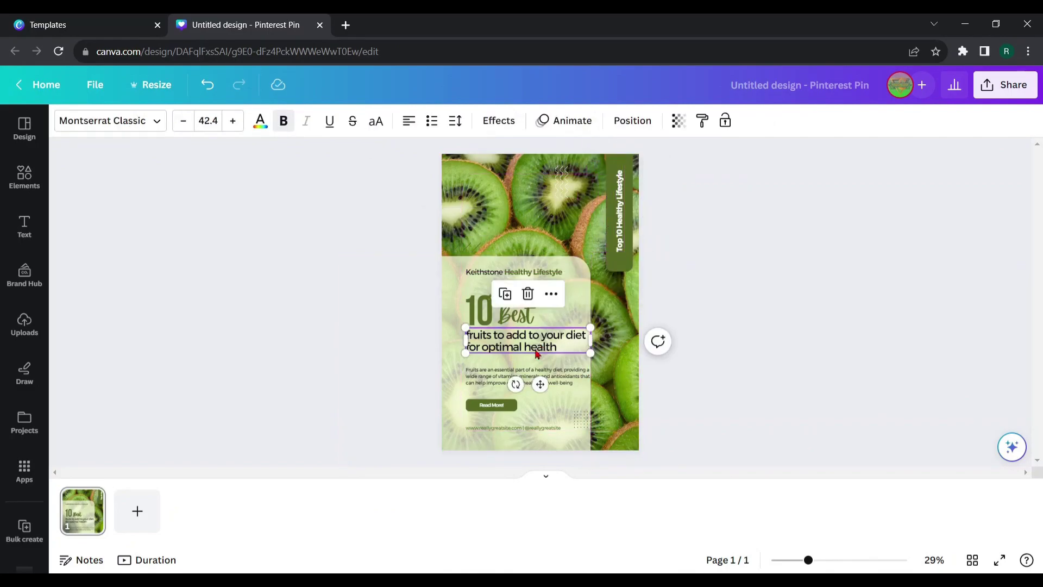
left_click(520, 319)
left_click(516, 342, "shift")
key("Delete")
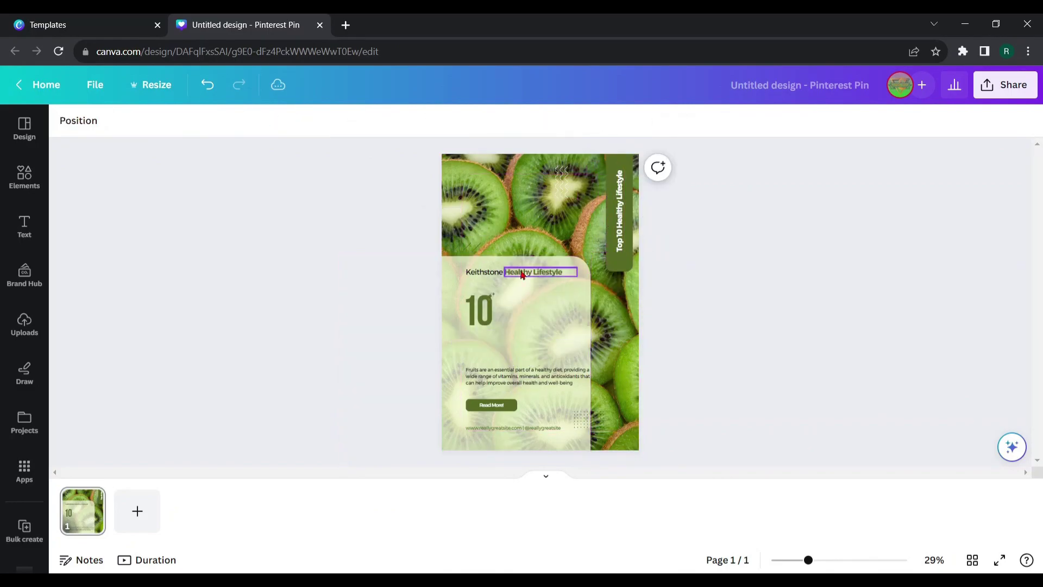
left_click(456, 375)
left_click(489, 405)
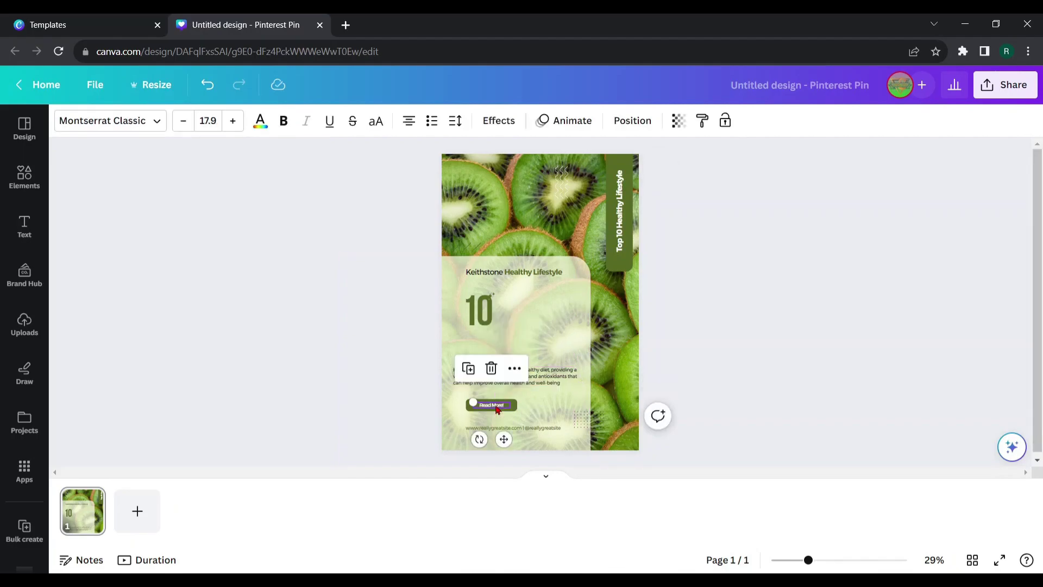
key("Delete")
left_click(499, 426)
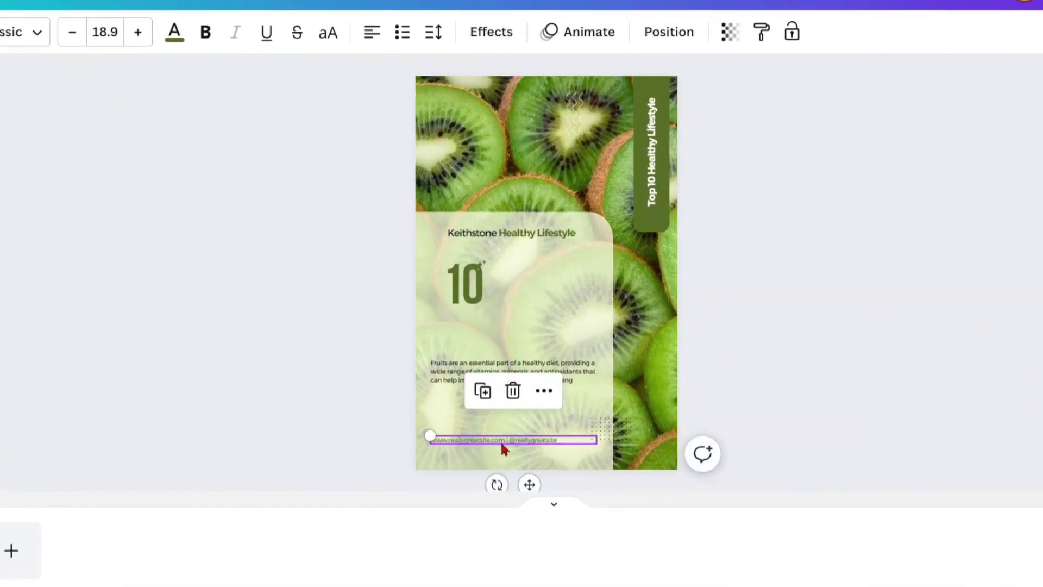
double_click(506, 428)
key("Delete")
type("www.yoursite.com")
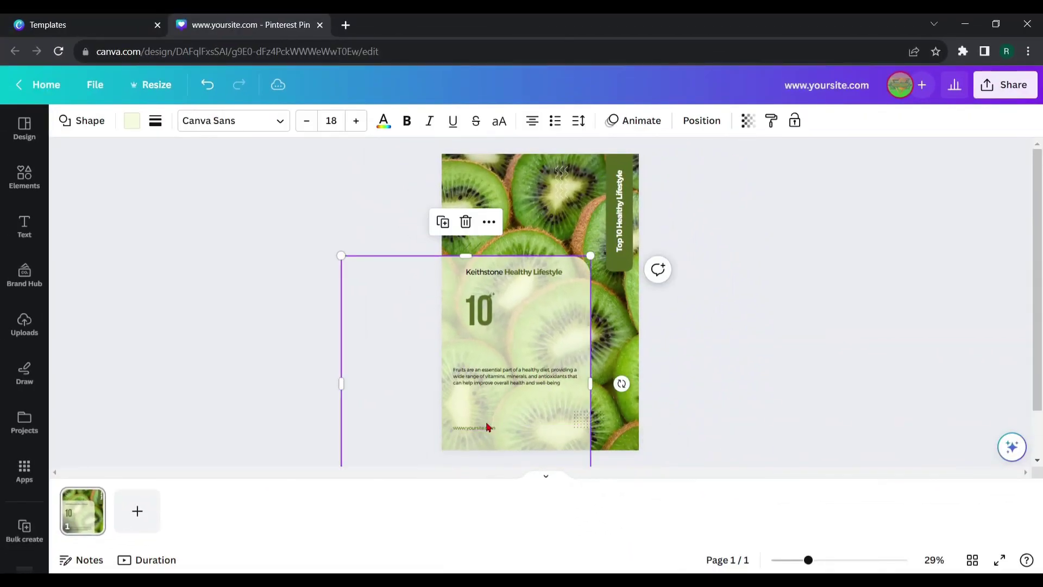
left_click_drag(480, 431, 511, 428)
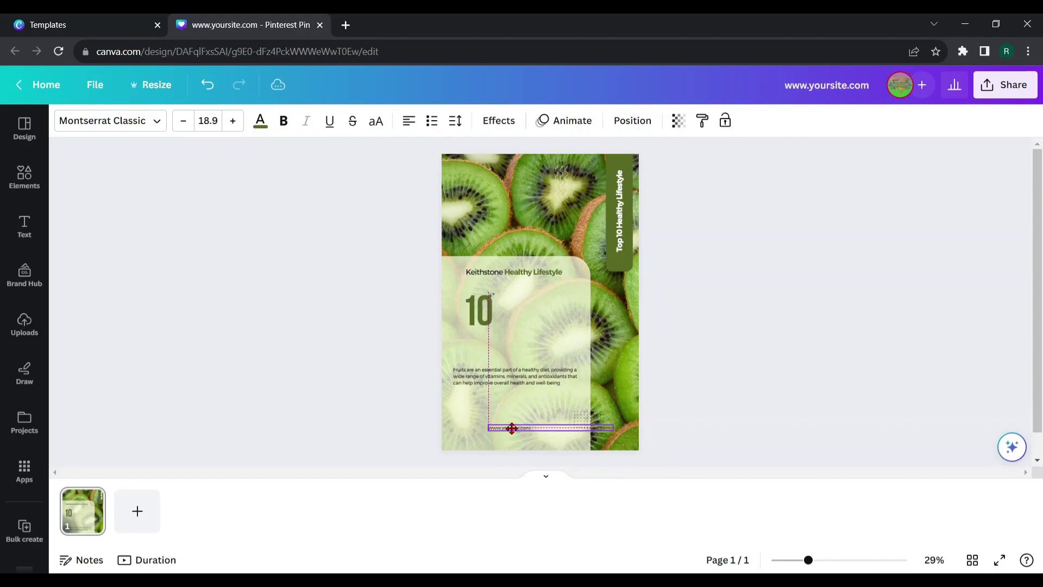
left_click(535, 327)
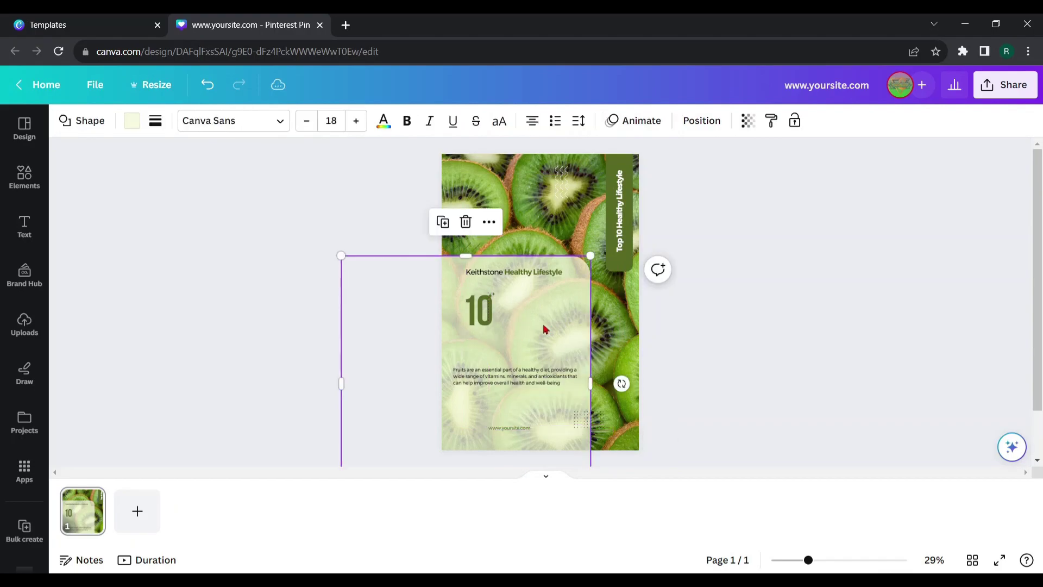
left_click_drag(488, 322, 492, 317)
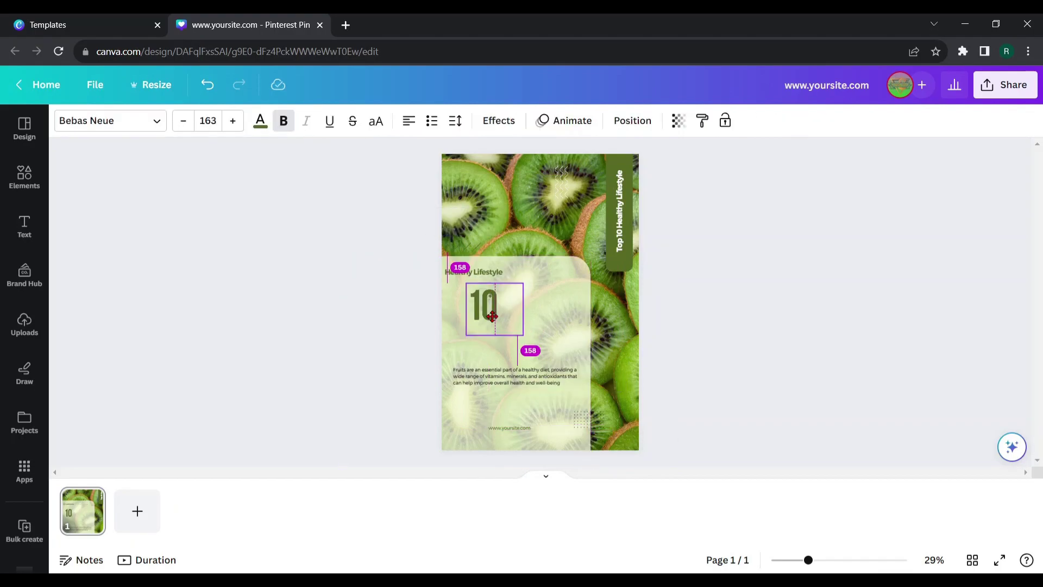
left_click_drag(495, 377, 512, 366)
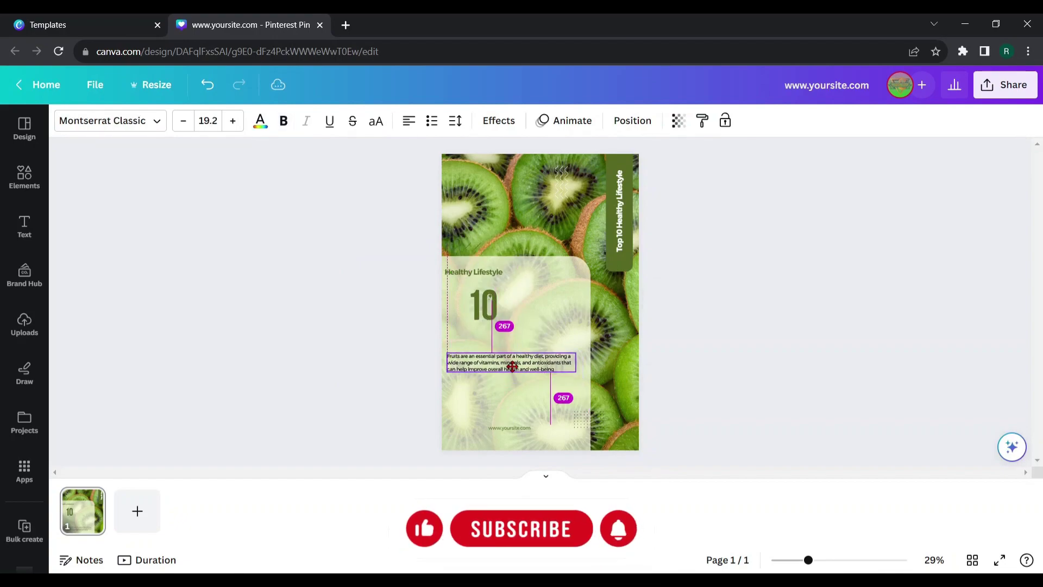
left_click_drag(512, 366, 514, 391)
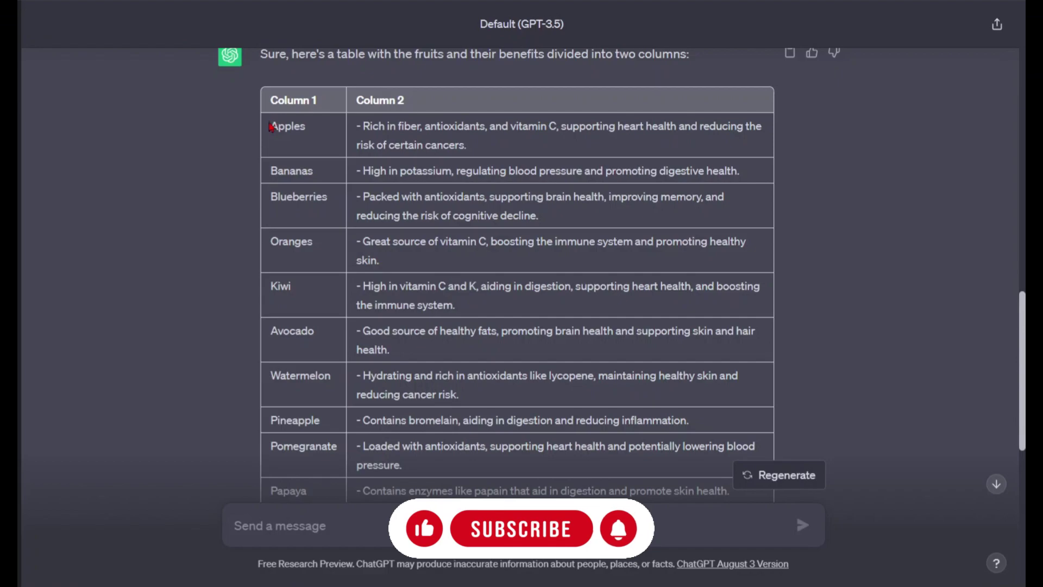
Step: Copy the word 'Apples' from the ChatGPT fruit table
double_click(278, 124)
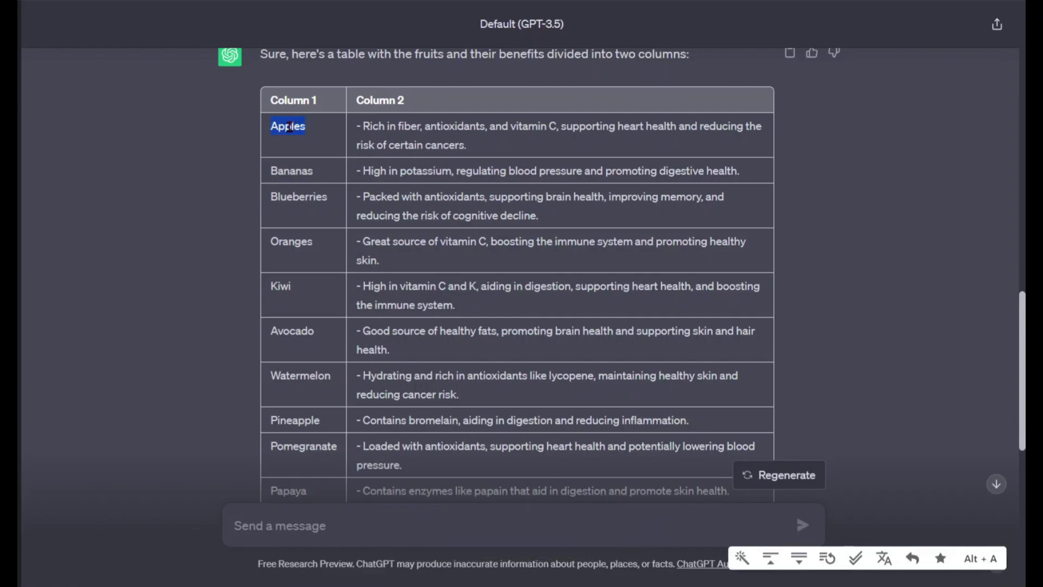
right_click(289, 127)
left_click(315, 144)
mouse_move(452, 575)
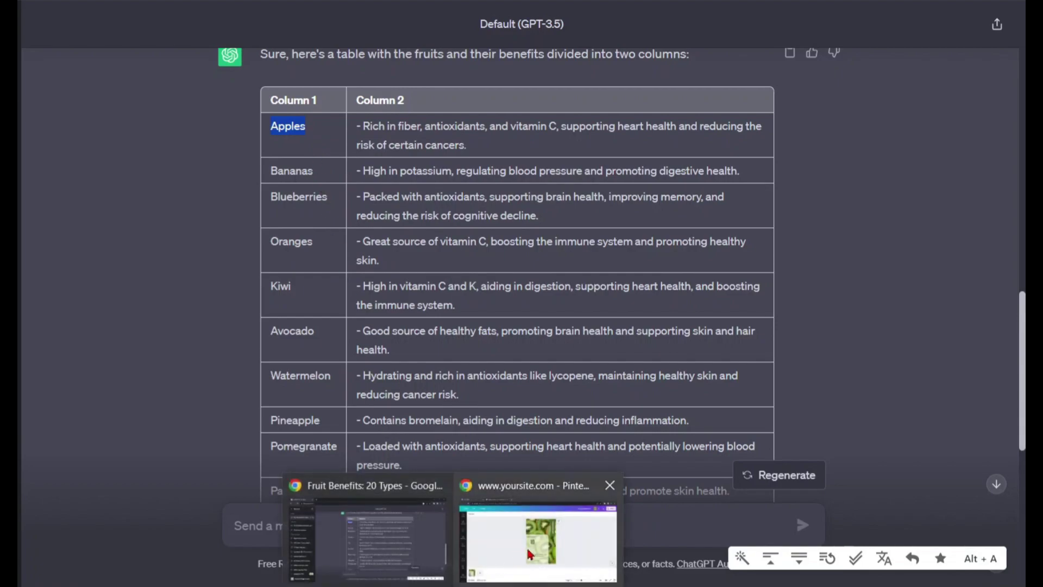
Step: Paste APPLES over the pin's 10 and widen it onto one line
left_click(530, 554)
left_click(485, 321)
left_click_drag(485, 321, 479, 343)
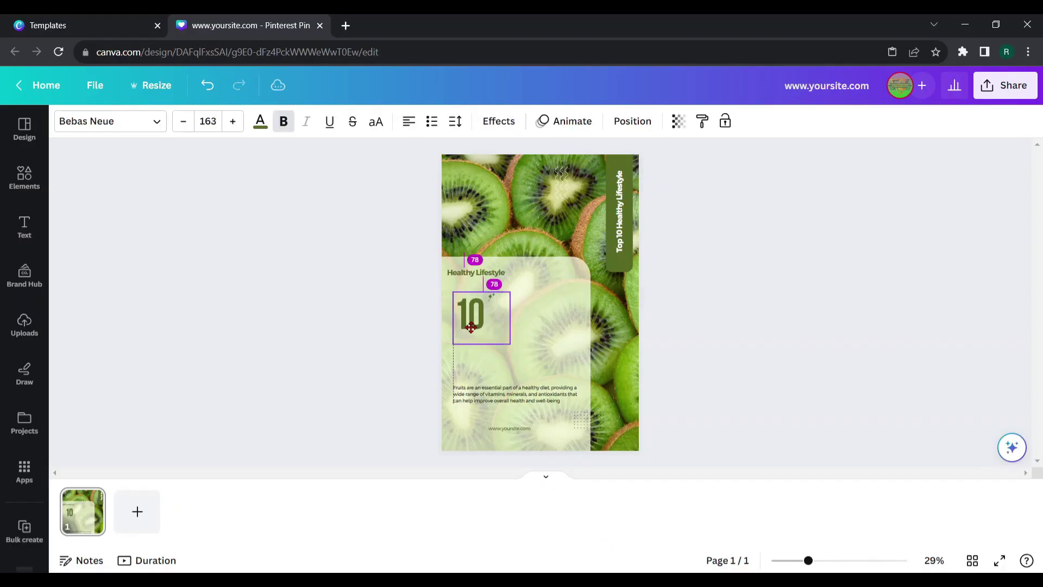
double_click(468, 326)
right_click(469, 325)
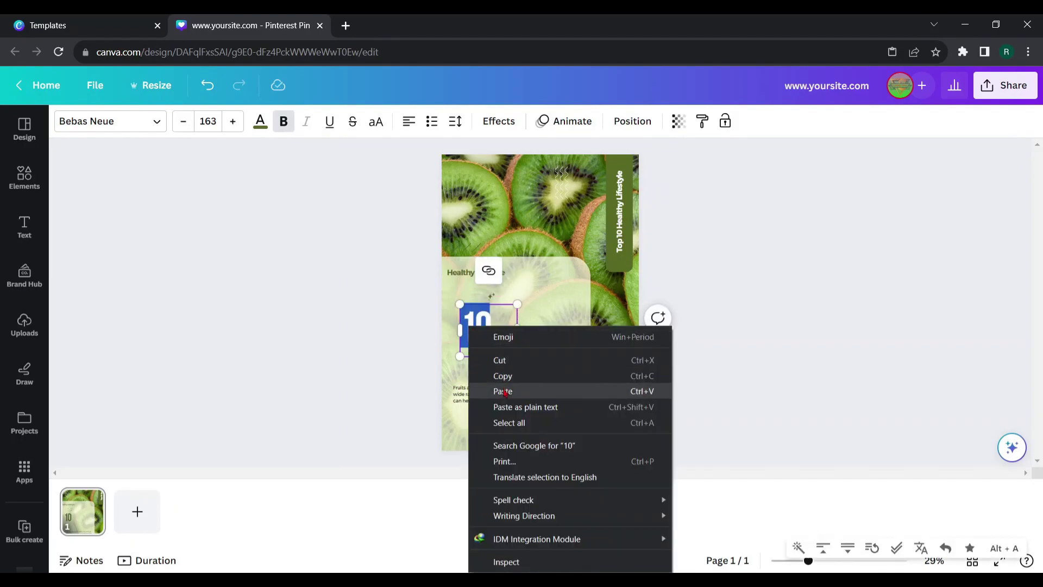
left_click(504, 391)
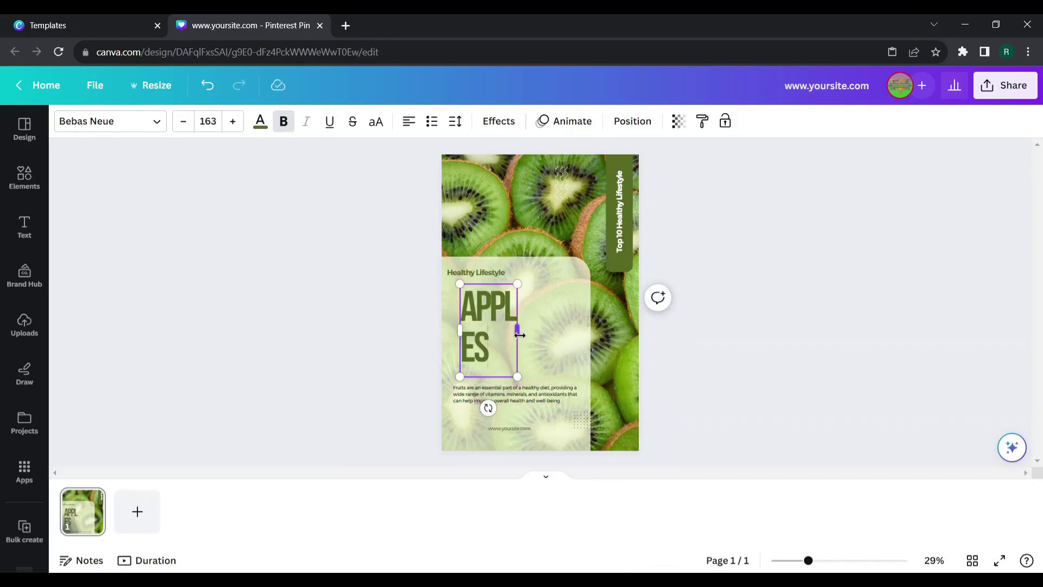
left_click_drag(520, 335, 575, 342)
mouse_move(521, 315)
left_mouse_down()
mouse_move(510, 314)
mouse_move(522, 314)
left_mouse_up()
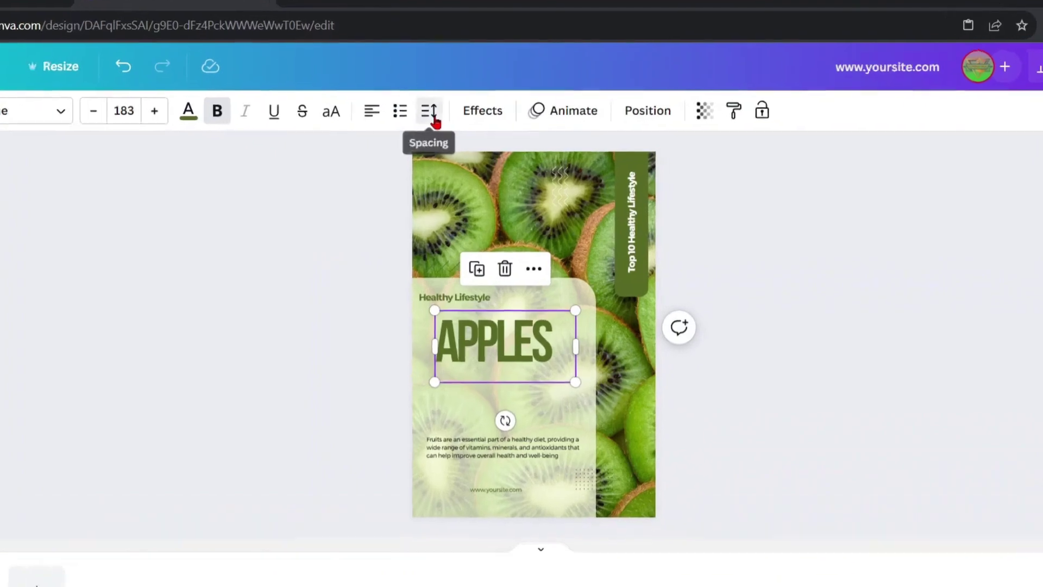
Step: Set the APPLES heading's letter spacing to 0
left_click(456, 122)
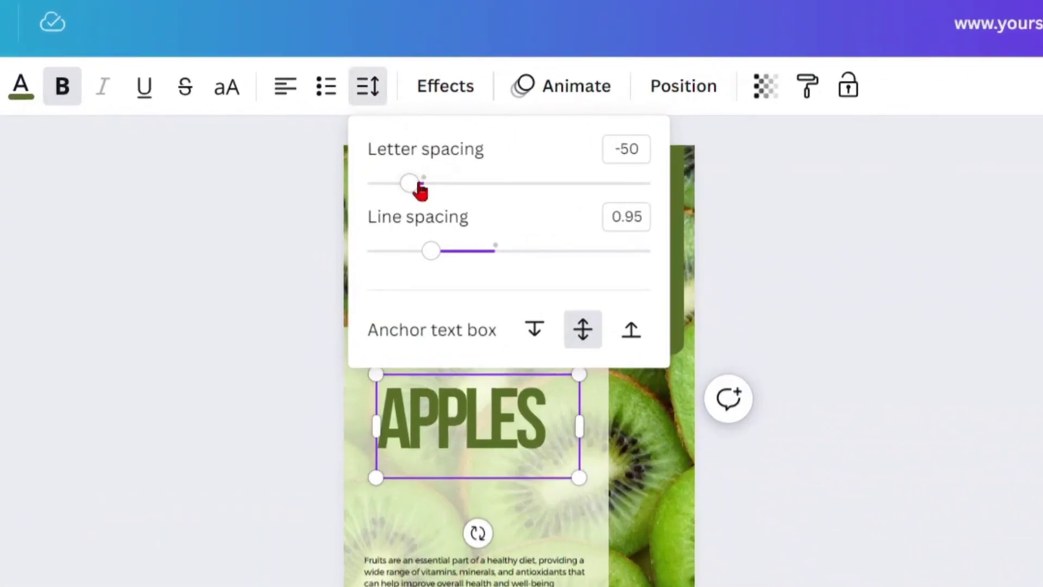
left_click_drag(411, 187, 427, 193)
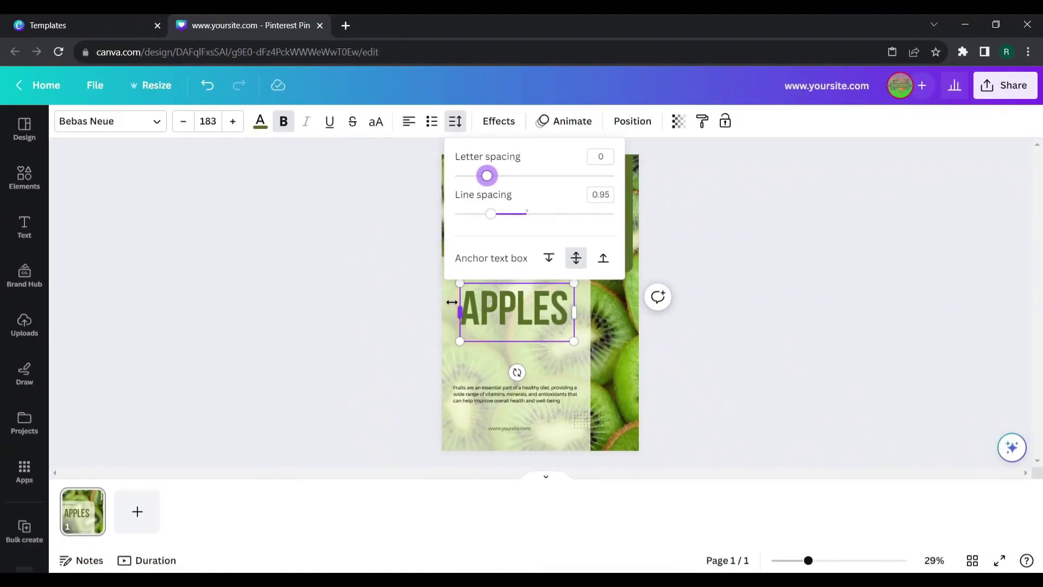
left_click(452, 302)
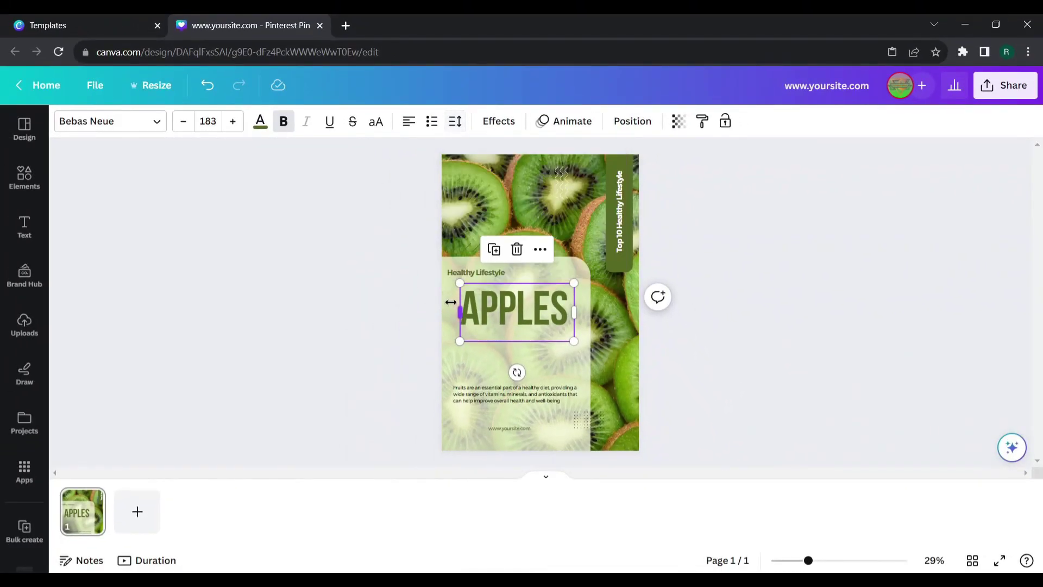
Step: Nudge the pin's paragraph up, then copy the Apples benefit text from ChatGPT
left_click(487, 354)
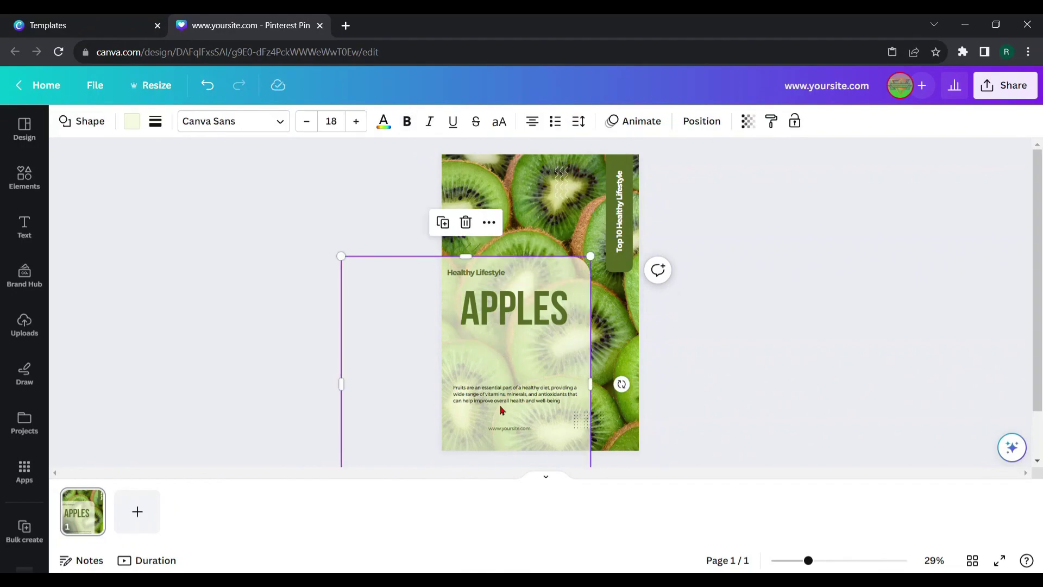
left_click_drag(501, 401, 508, 382)
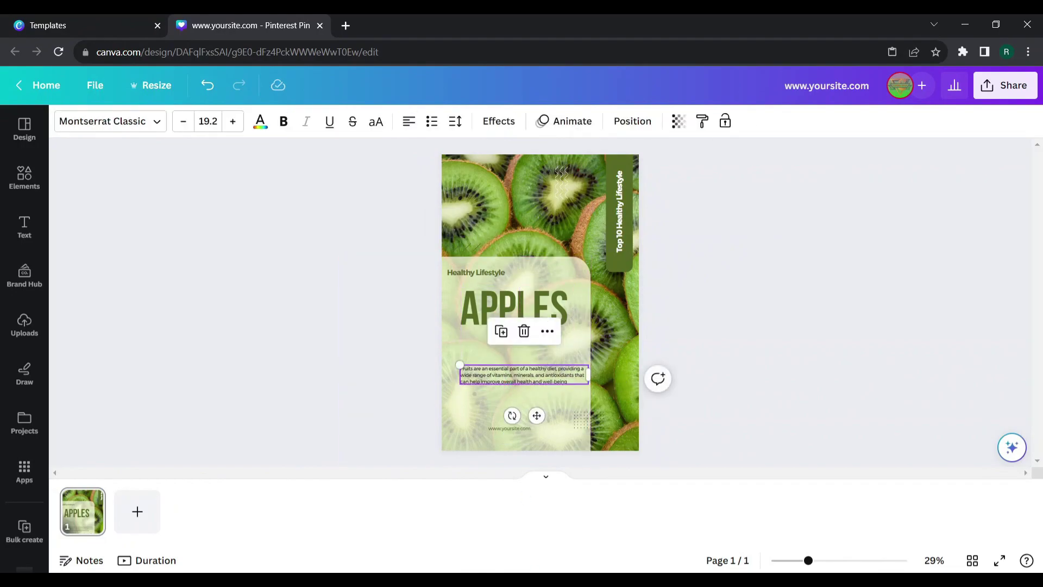
left_click(514, 537)
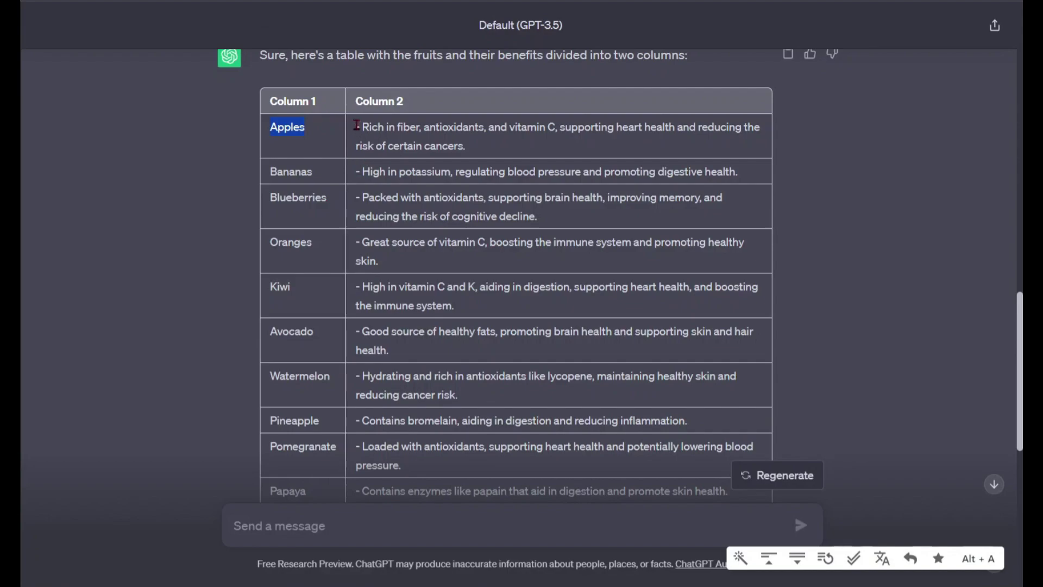
left_click_drag(356, 126, 462, 144)
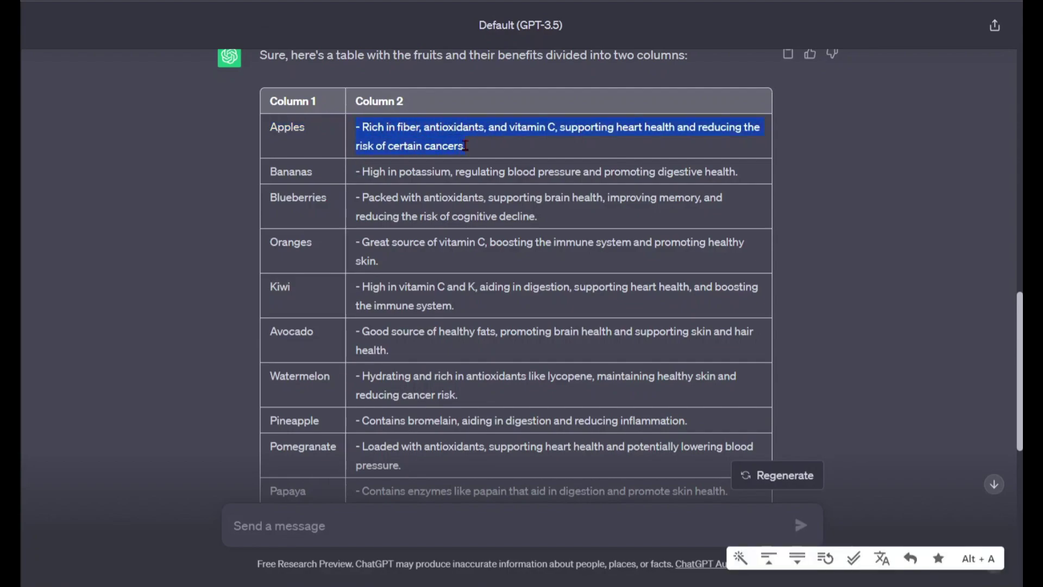
right_click(442, 142)
left_click(471, 154)
key("alt+Tab")
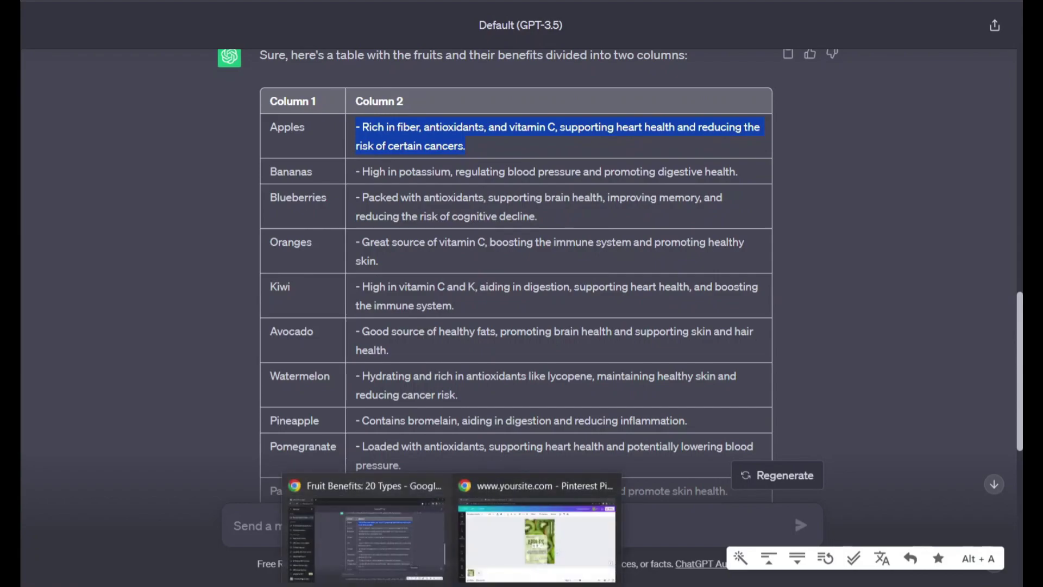
Step: Paste the apple benefit text over the pin's paragraph and widen its box
double_click(469, 370)
right_click(470, 370)
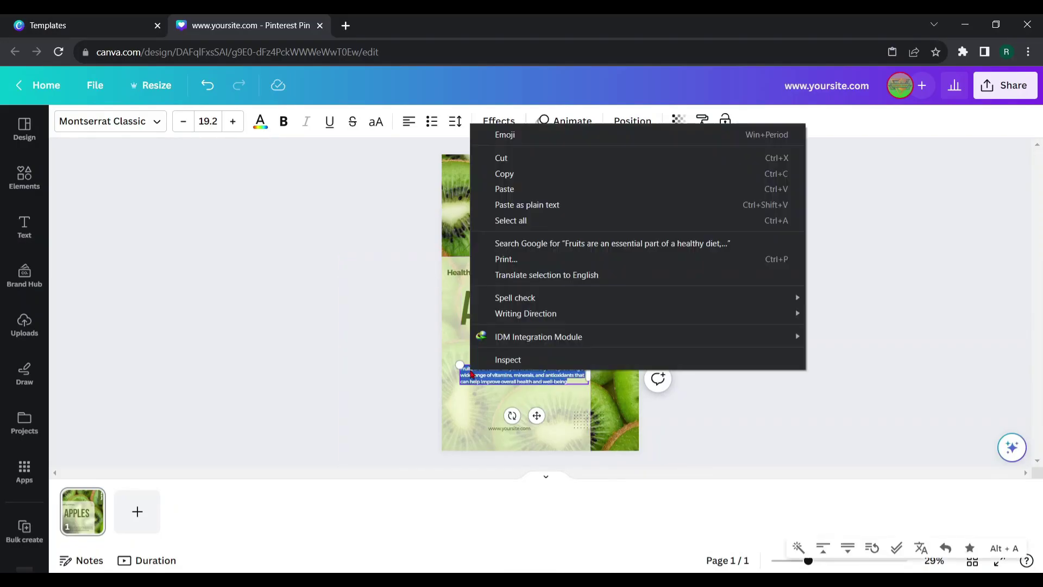
left_click(505, 189)
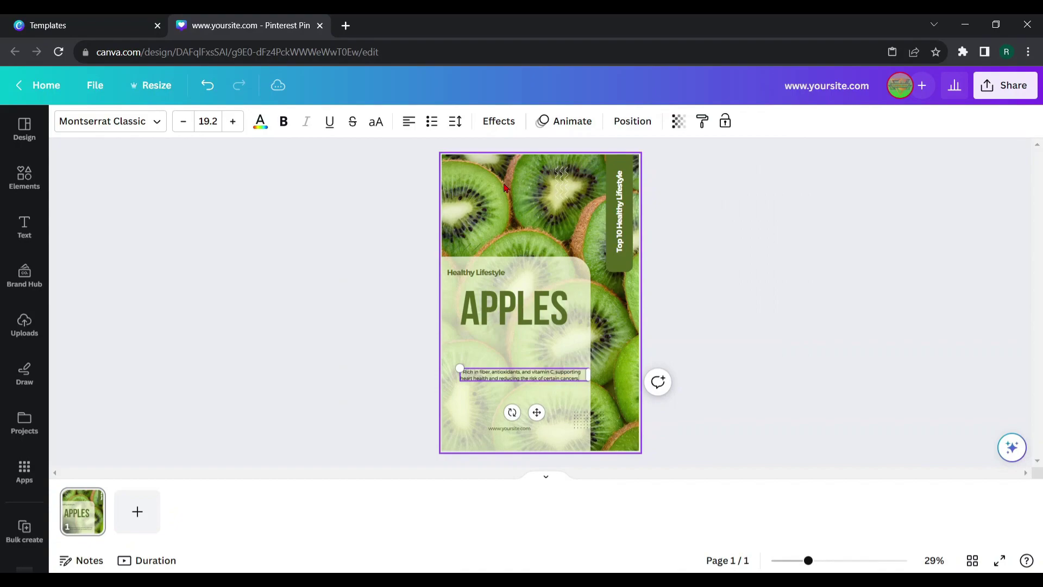
mouse_move(459, 368)
left_mouse_down()
mouse_move(446, 367)
mouse_move(582, 379)
left_mouse_up()
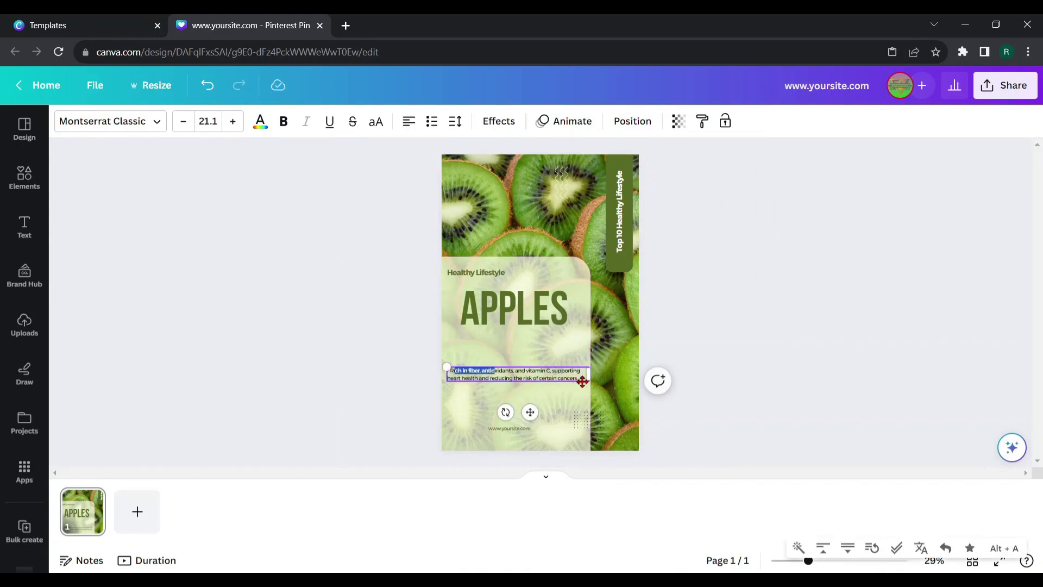
Step: Raise the benefit text to about size 37 and shift APPLES slightly left
left_click(233, 121)
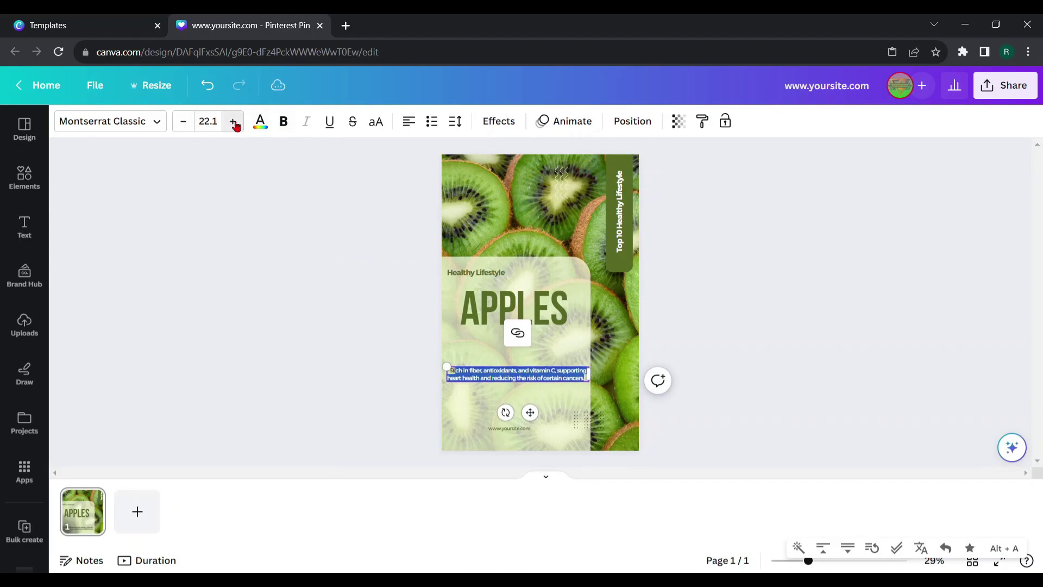
left_click(234, 123)
left_click(234, 122)
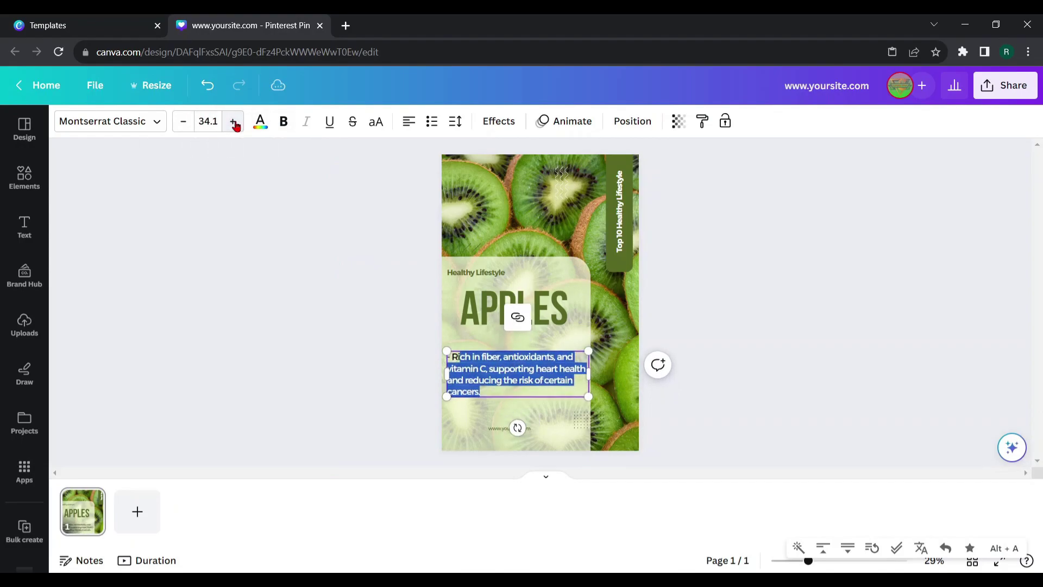
left_click(234, 122)
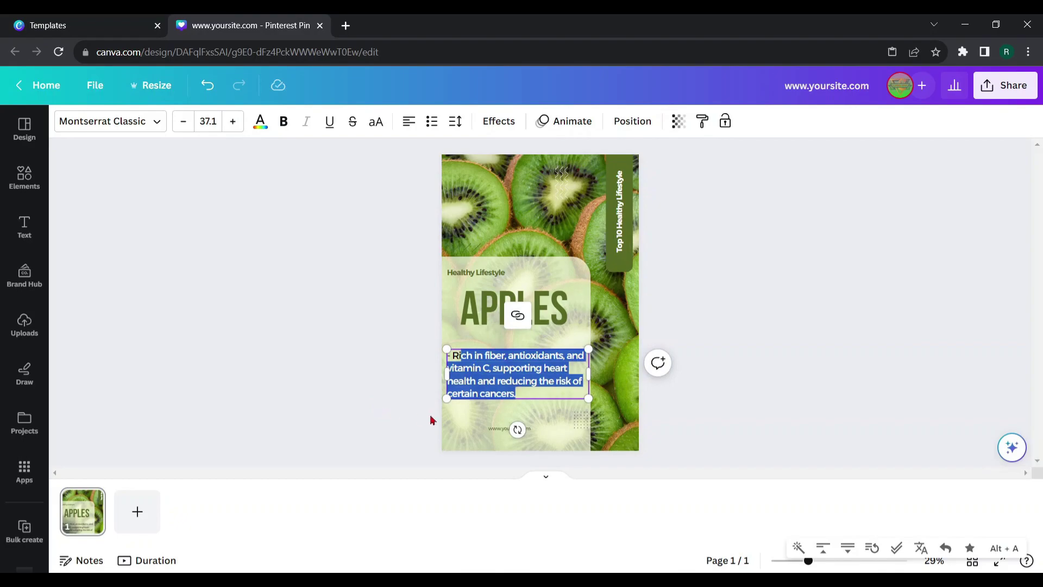
left_click(465, 406)
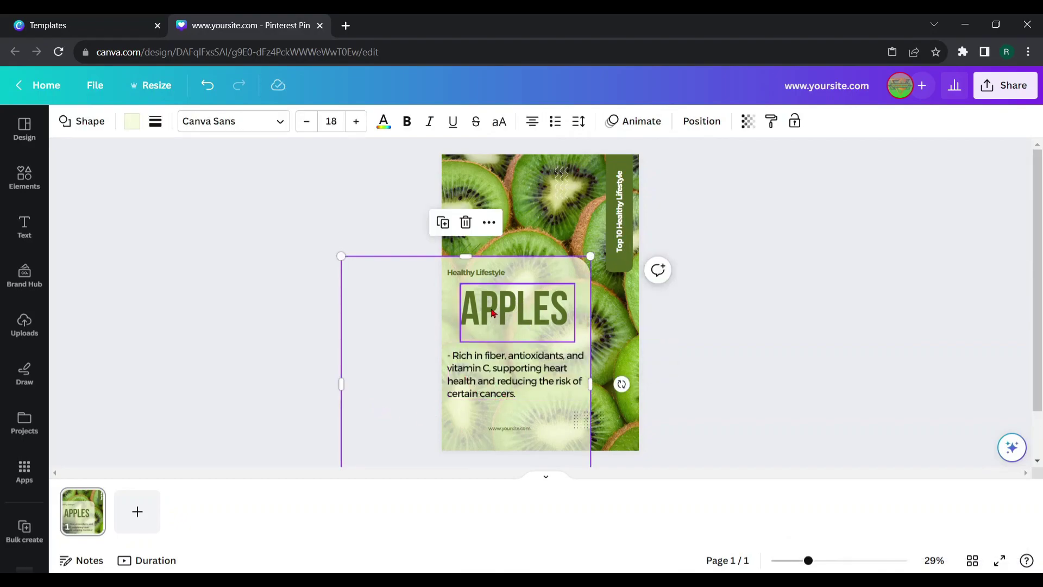
left_click_drag(494, 309, 488, 308)
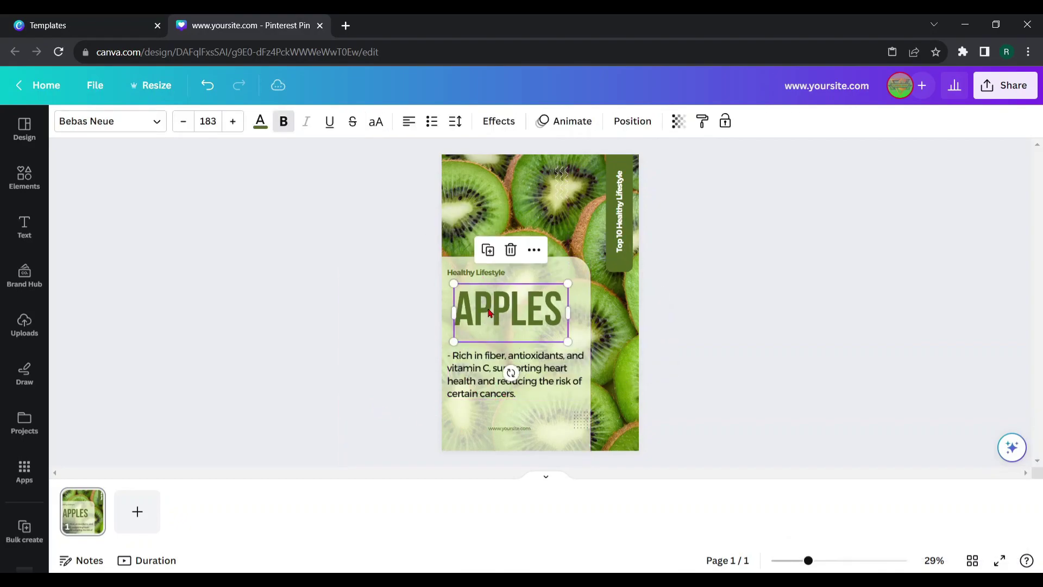
Step: Add the sky frame from a 'rectangle frame' element search and stretch it over the page
left_click(503, 205)
left_click(25, 177)
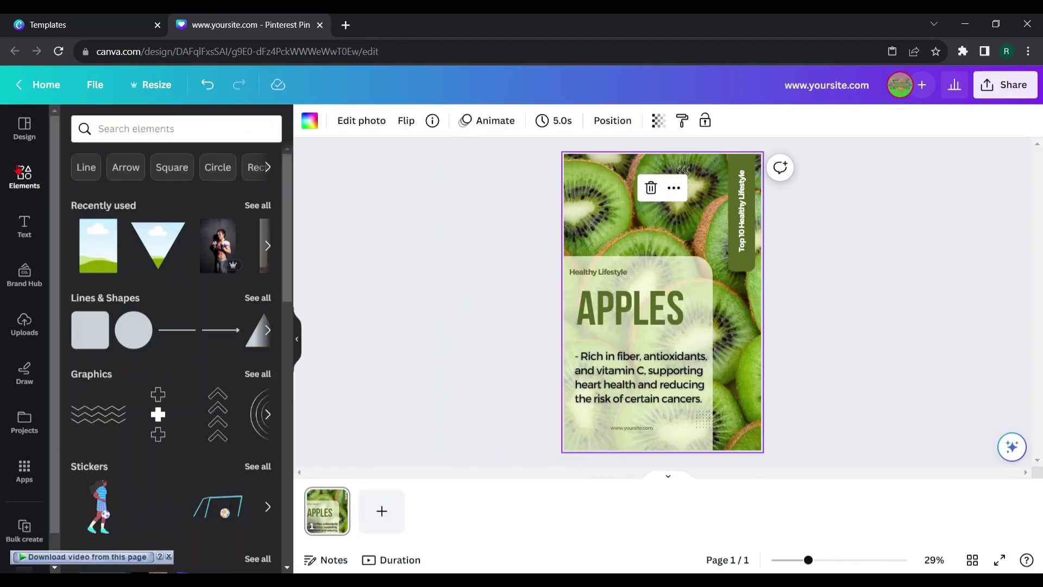
left_click(110, 132)
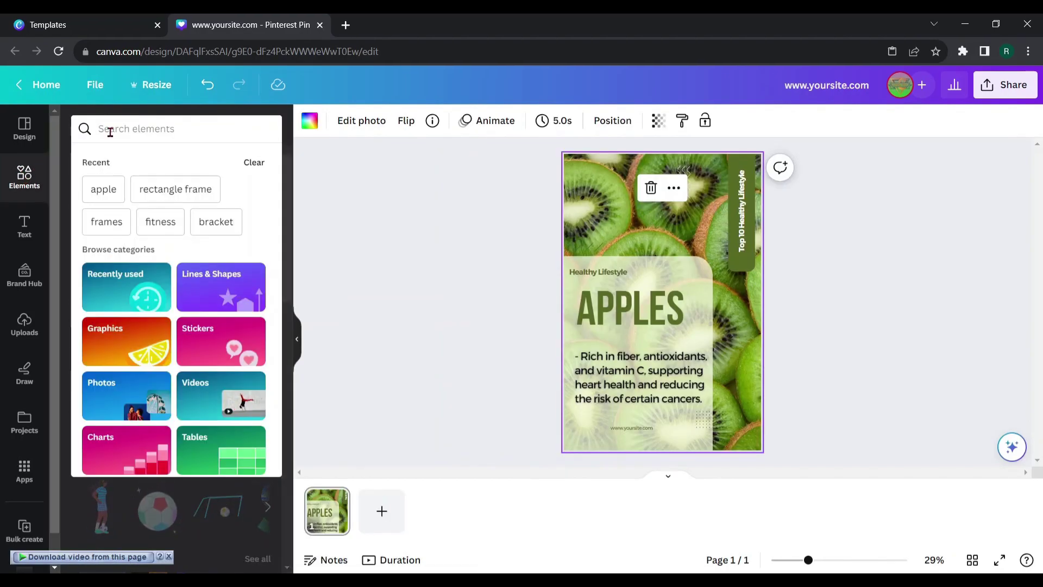
left_click(162, 201)
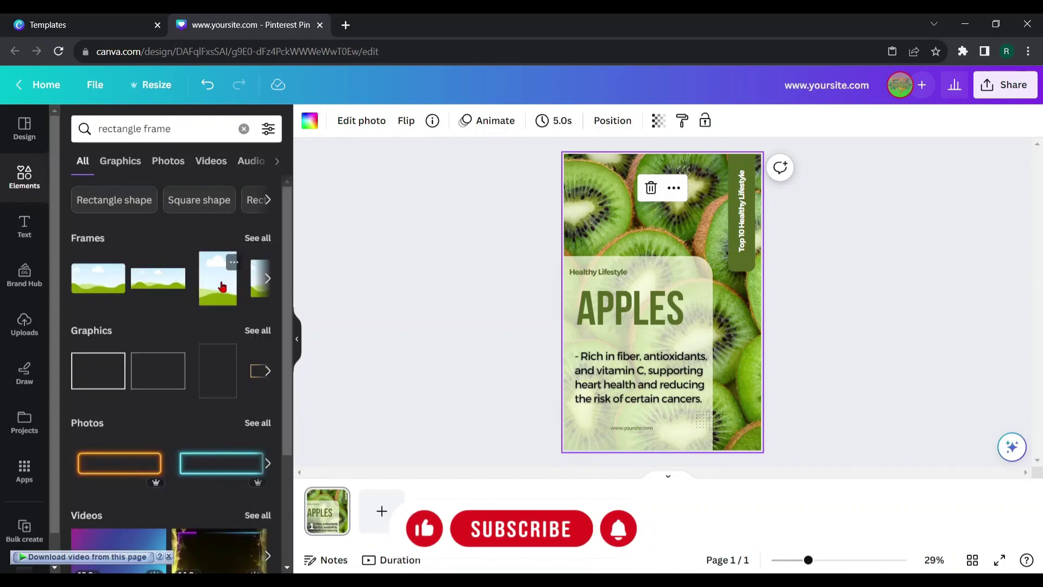
left_click_drag(217, 278, 599, 210)
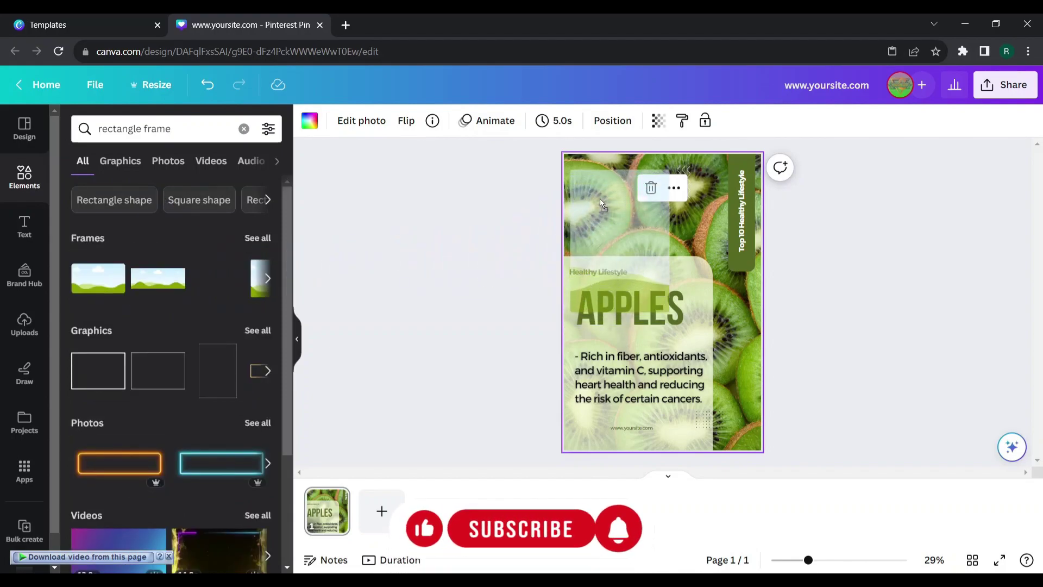
left_click_drag(666, 299, 756, 434)
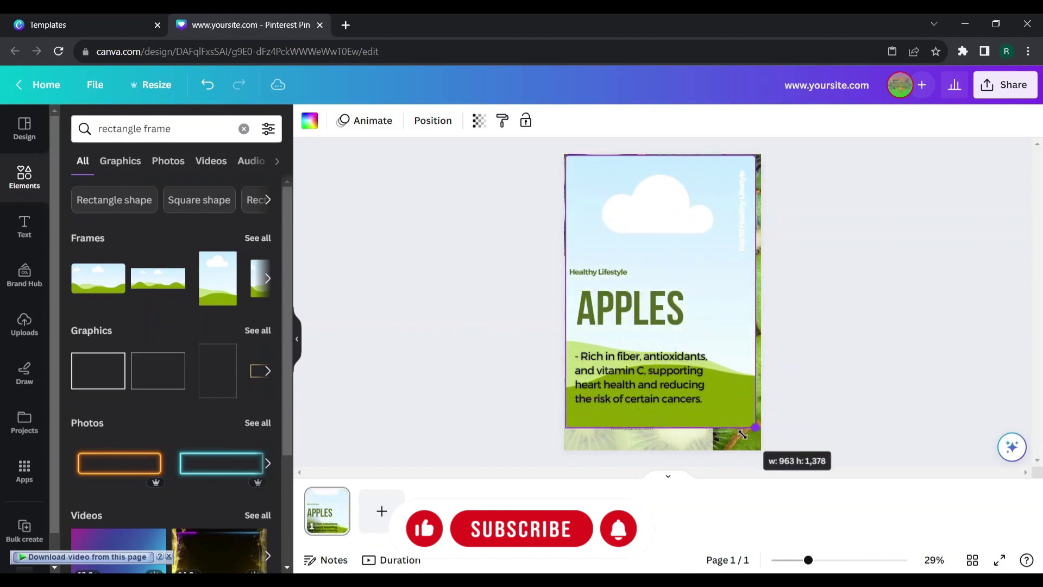
left_click_drag(693, 249, 689, 249)
left_click_drag(755, 434, 766, 449)
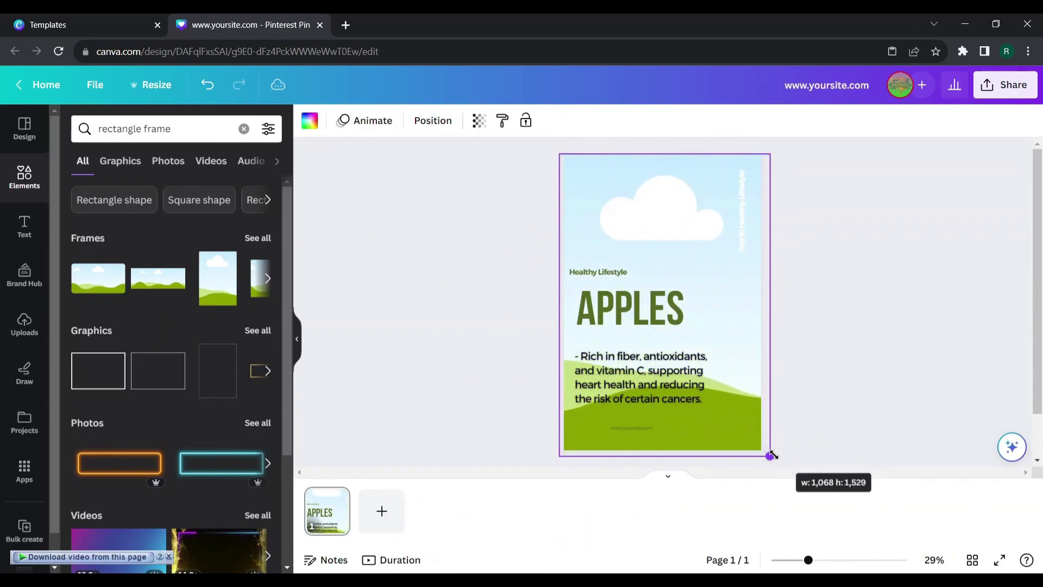
Step: Move the sky frame's layer down to sit just above the kiwi background
left_click(455, 126)
left_click(220, 118)
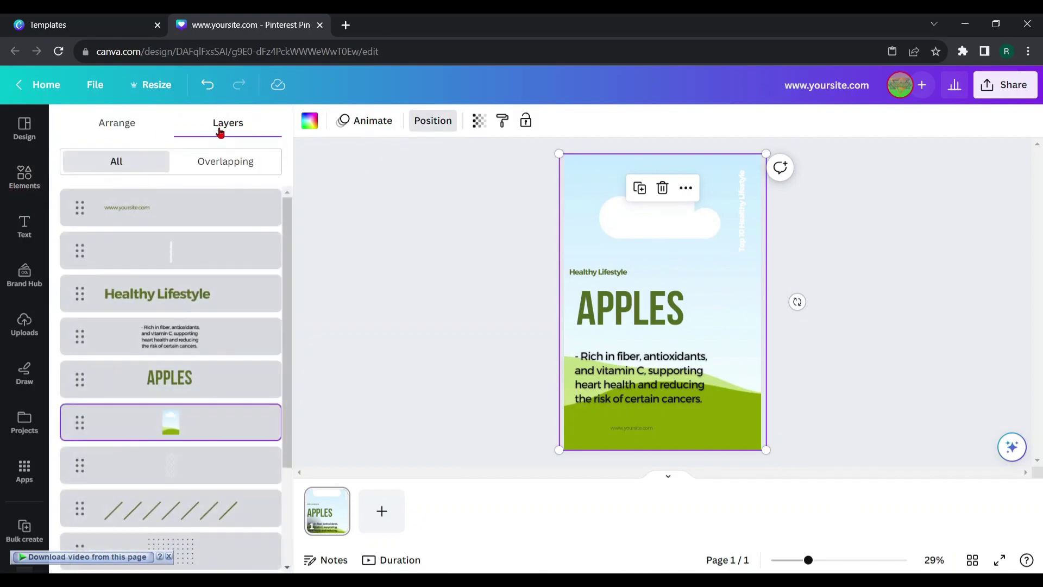
mouse_move(200, 426)
left_mouse_down()
mouse_move(227, 486)
mouse_move(227, 565)
left_mouse_up()
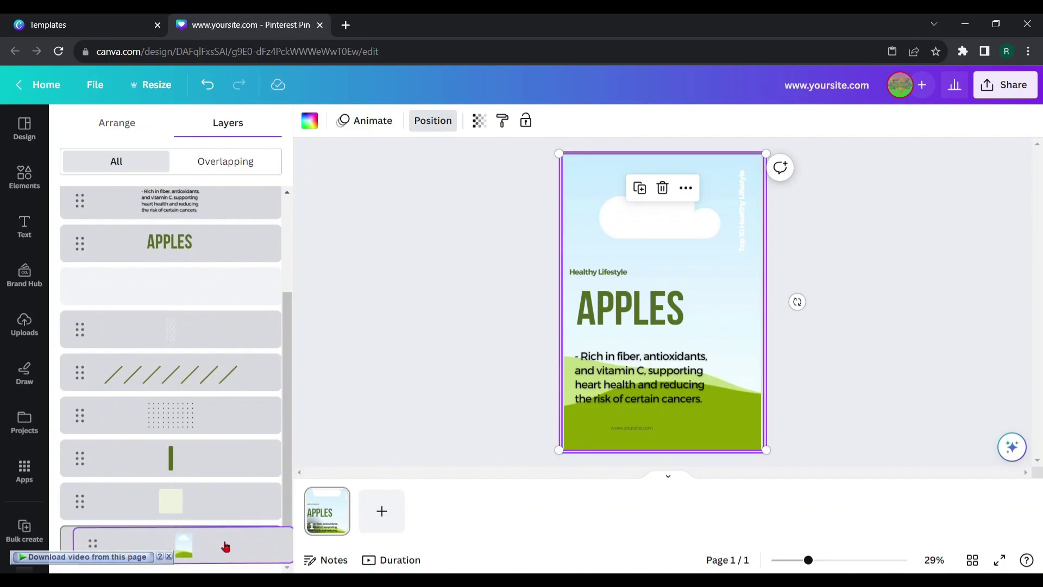
left_click_drag(228, 565, 225, 535)
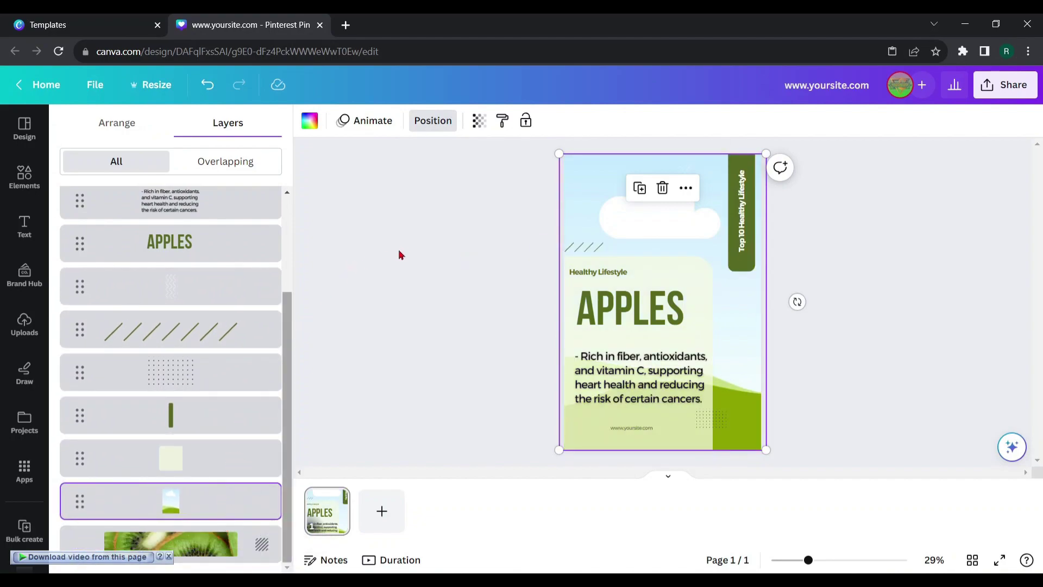
left_click(414, 311)
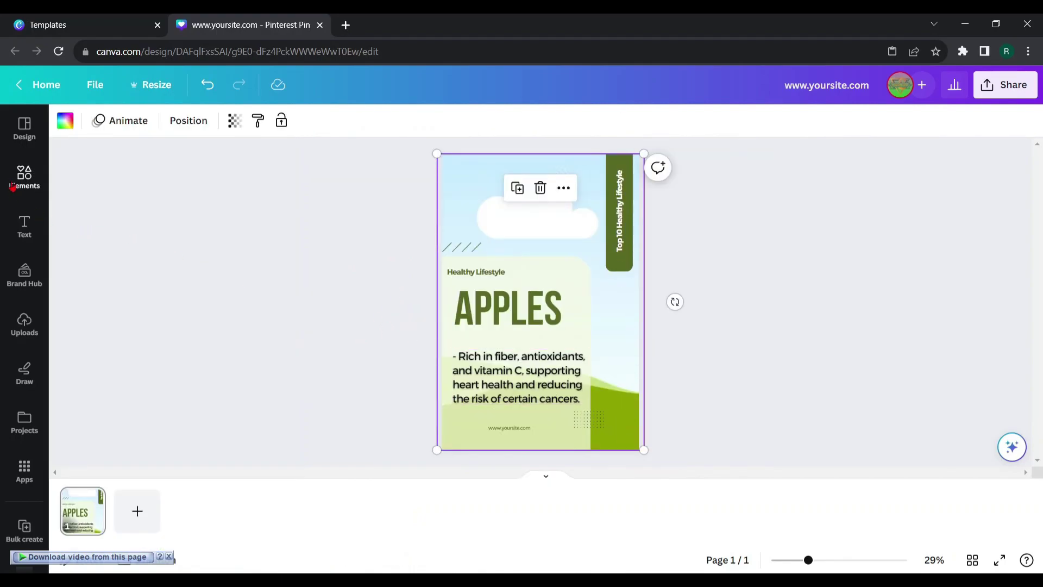
Step: Search Elements for 'apples' and narrow the results to vertical-orientation photos
left_click(18, 183)
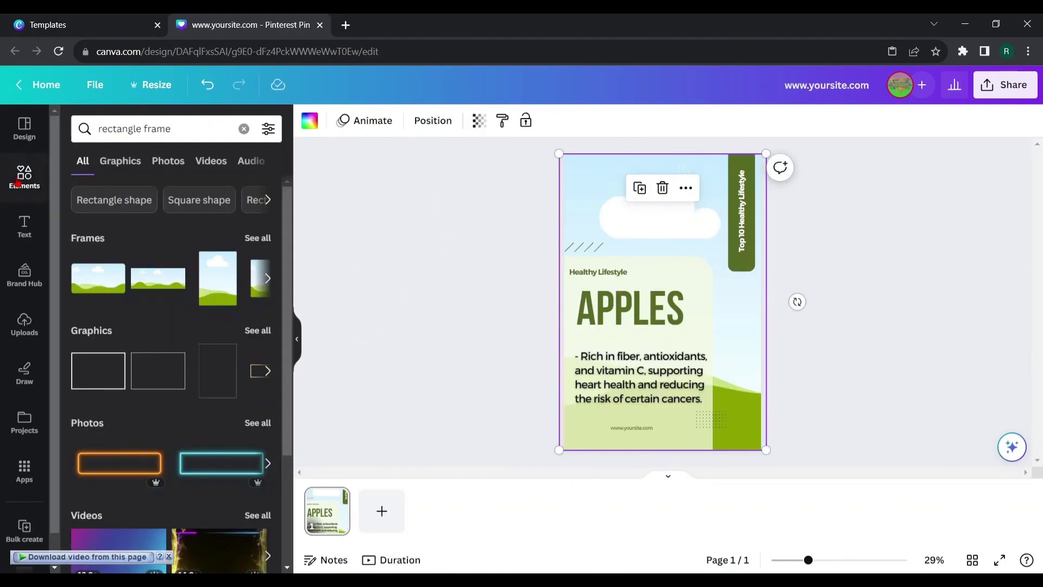
left_click(244, 129)
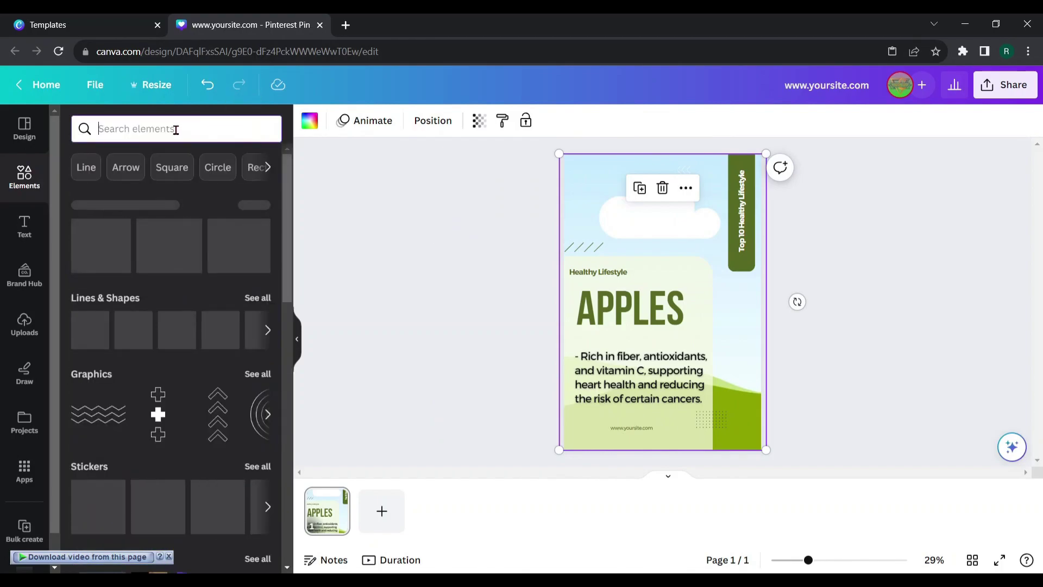
type("app")
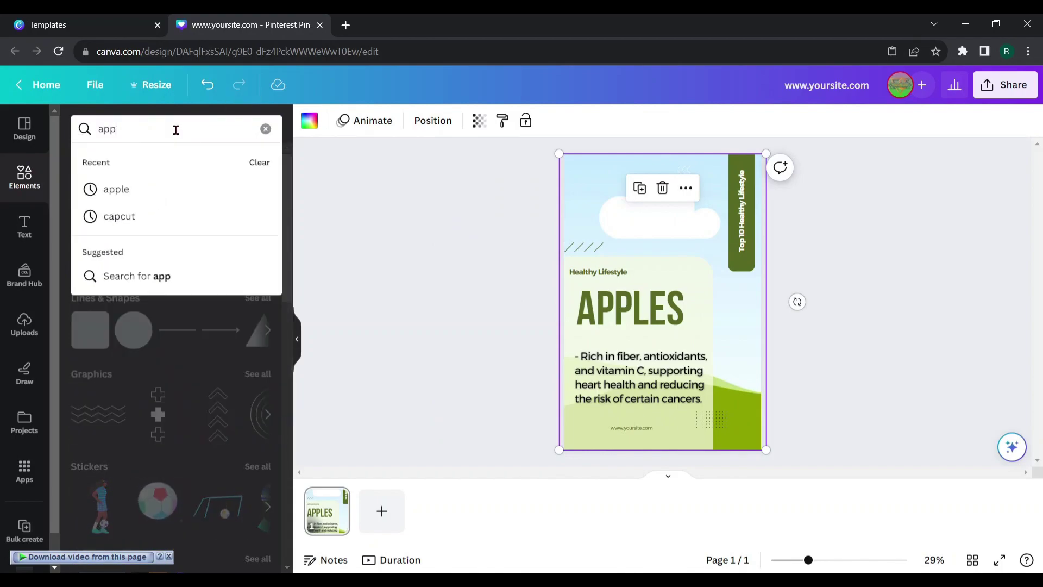
type("les")
key("Return")
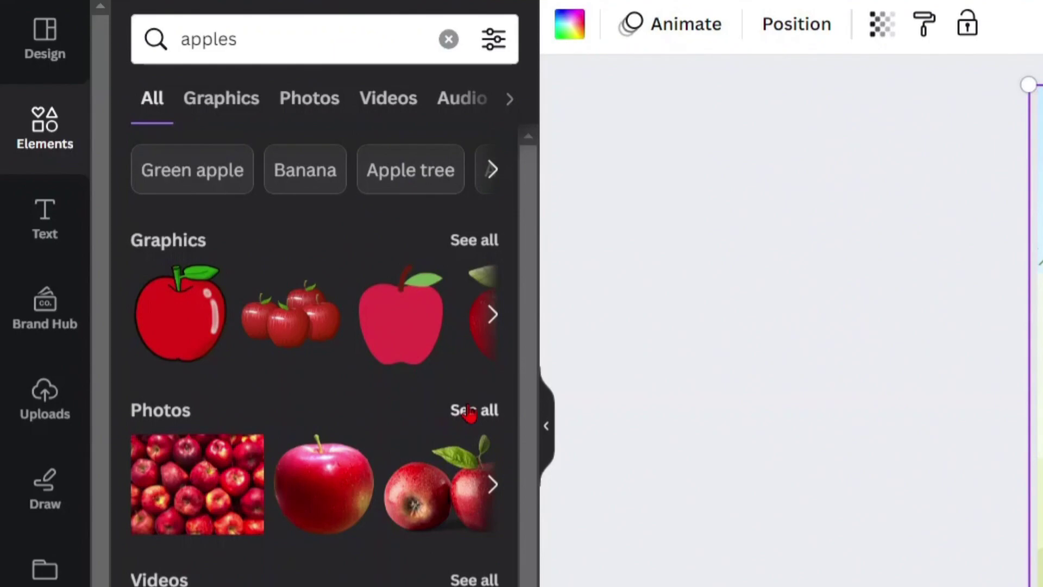
left_click(258, 330)
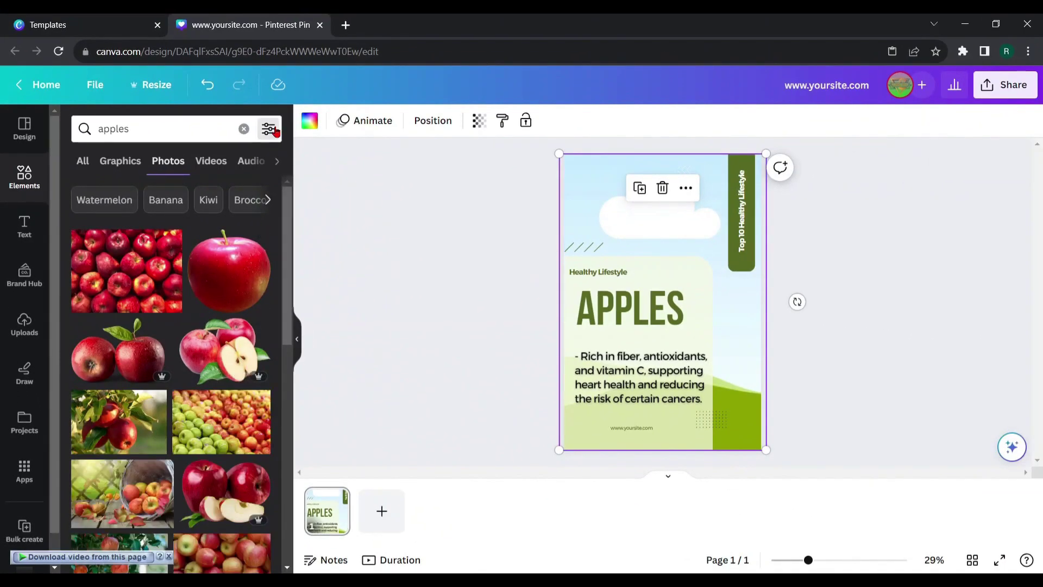
left_click(276, 131)
left_click(91, 338)
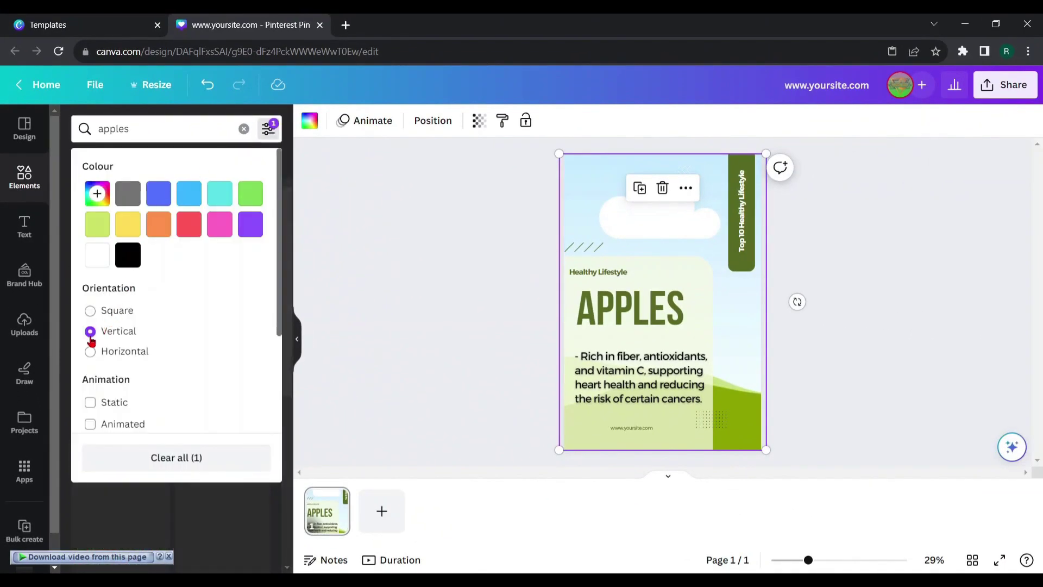
left_click(285, 495)
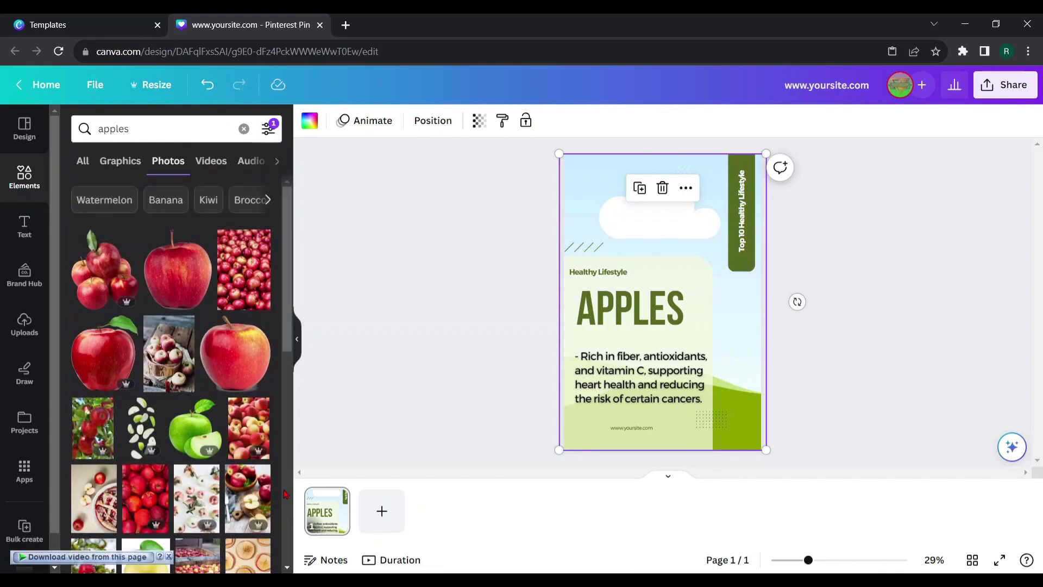
scroll(175, 291, "down", 1)
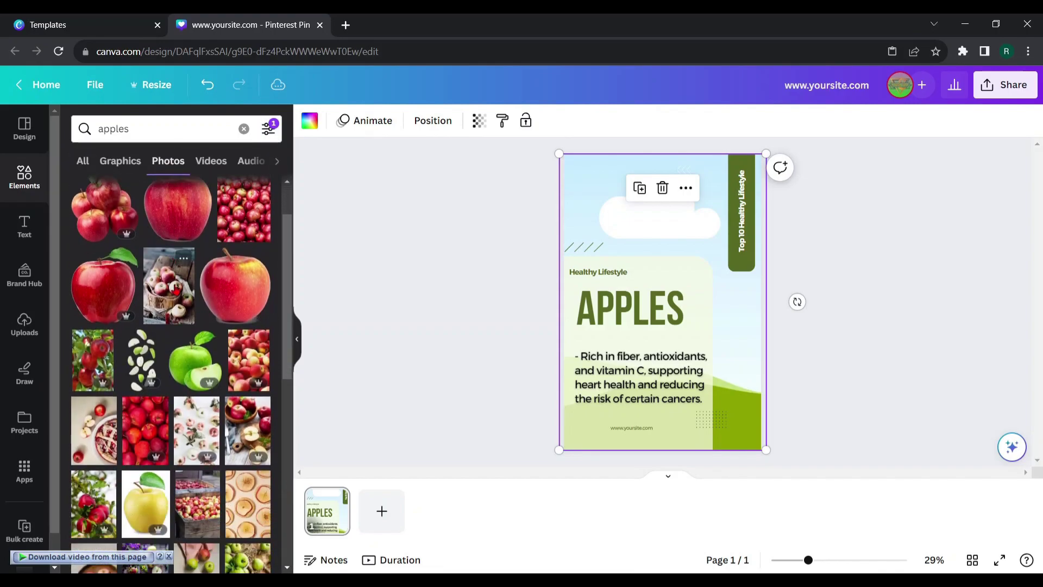
scroll(176, 291, "down", 2)
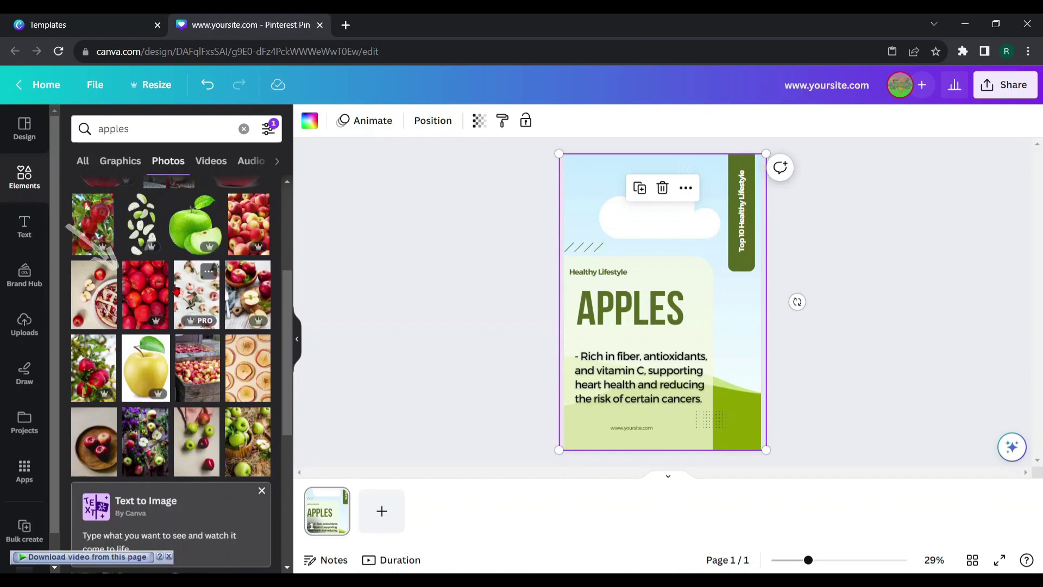
mouse_move(145, 294)
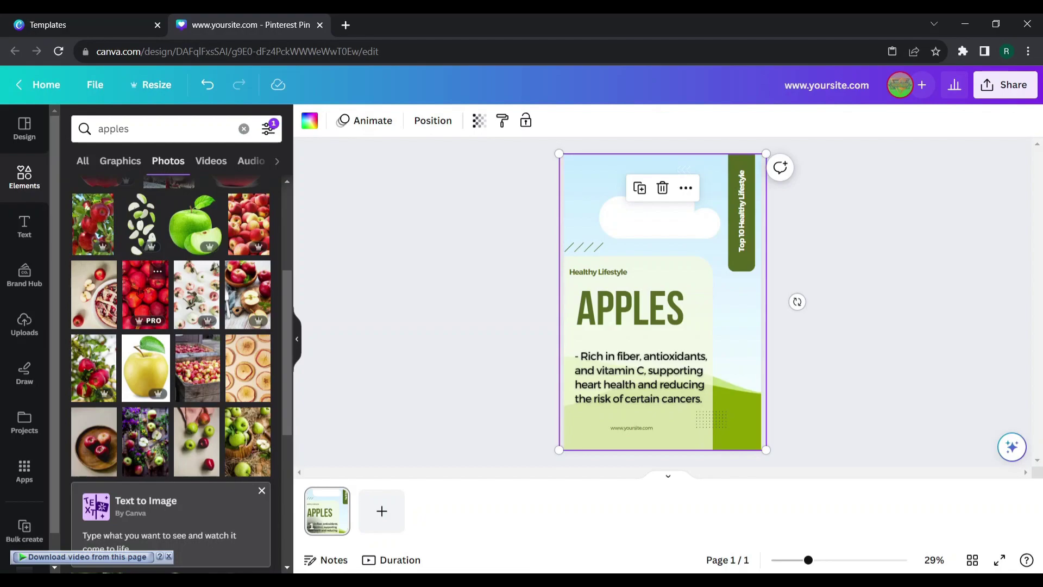
Step: Save the Red Apples Texture photo into a new folder named 'fruits'
left_click(157, 271)
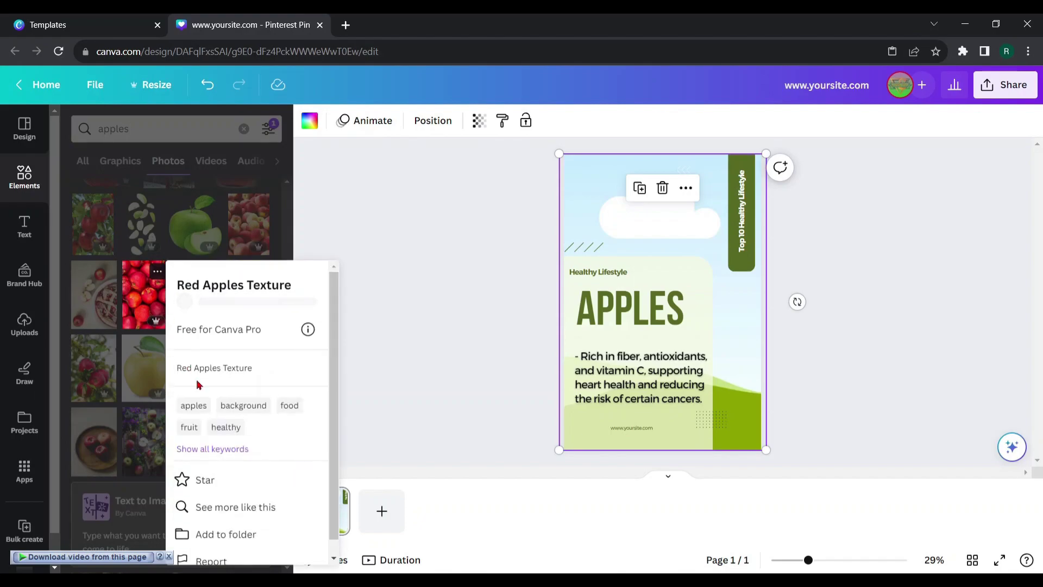
scroll(199, 384, "down", 1)
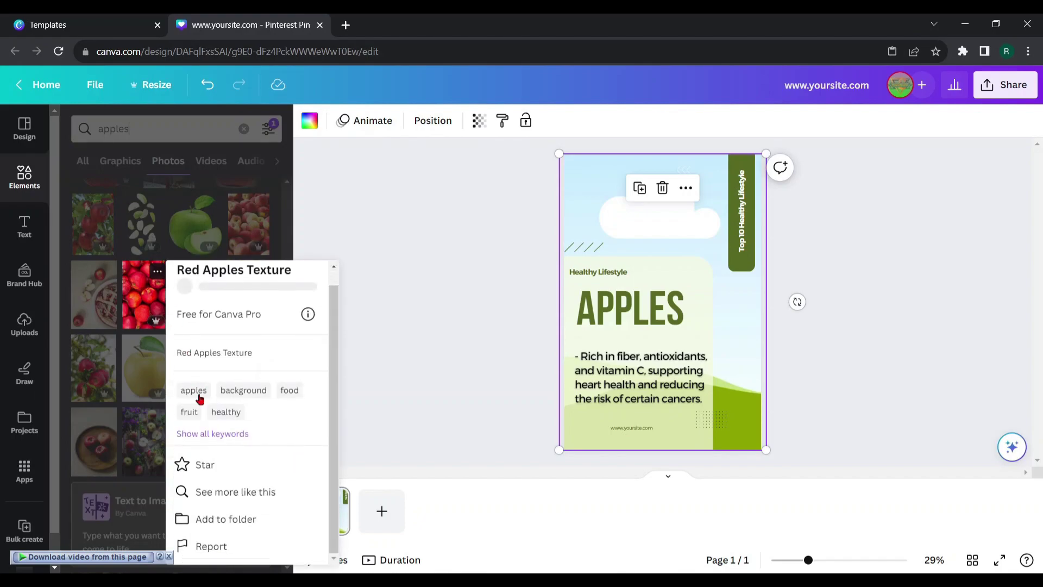
left_click(226, 518)
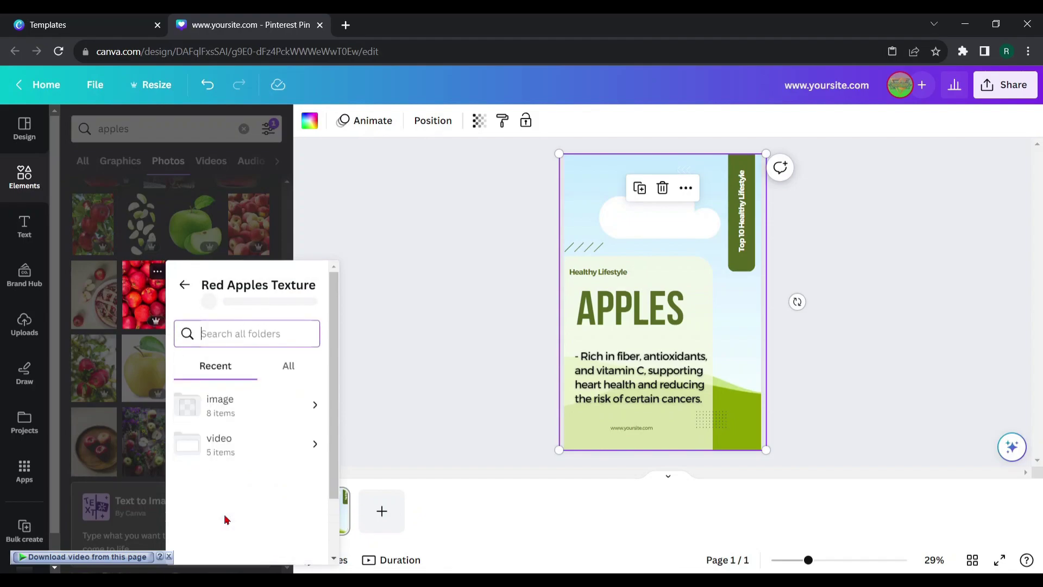
scroll(205, 483, "down", 2)
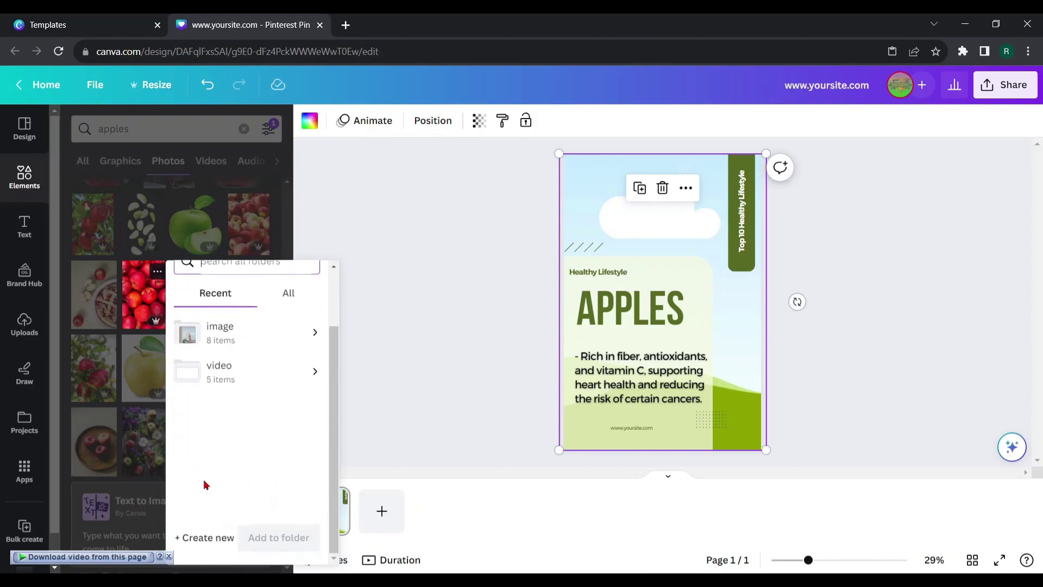
left_click(204, 541)
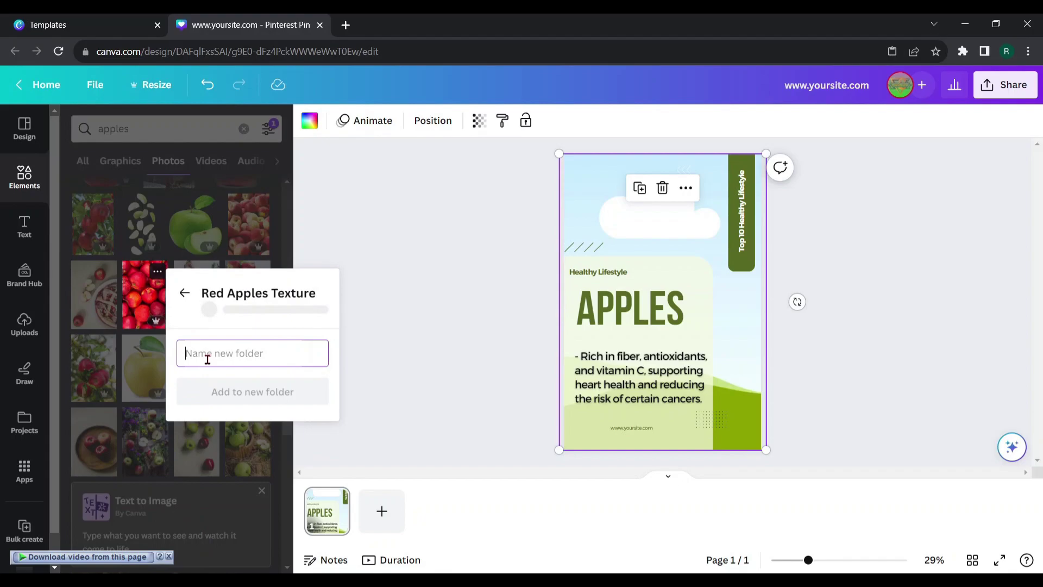
type("f")
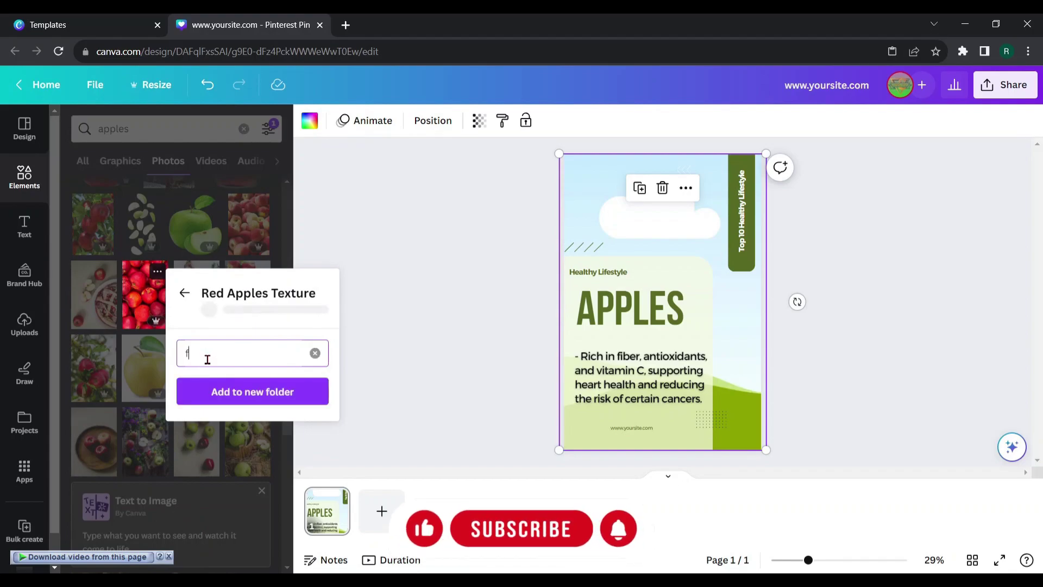
type("ruit")
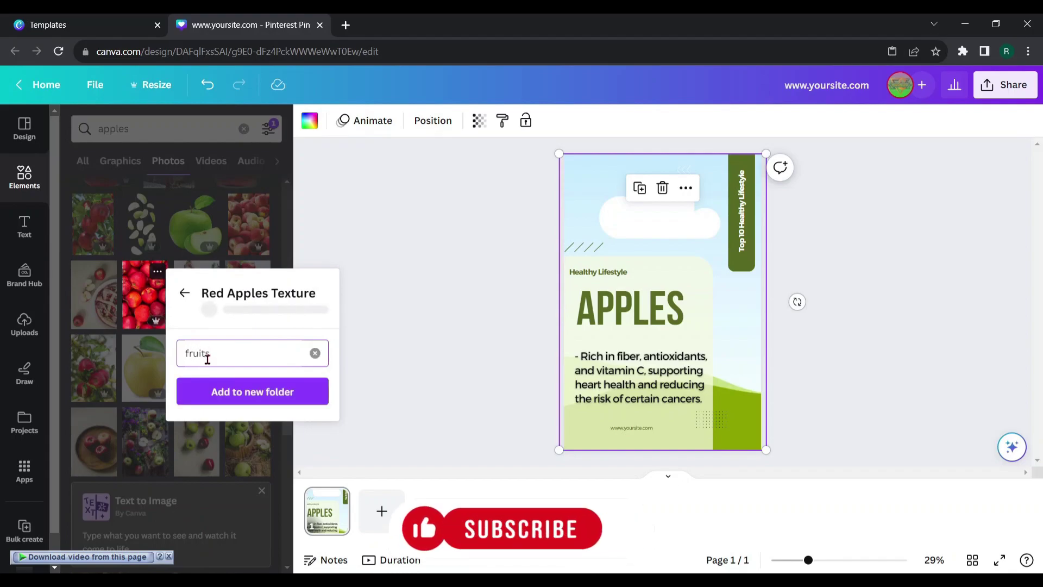
type("s")
left_click(268, 392)
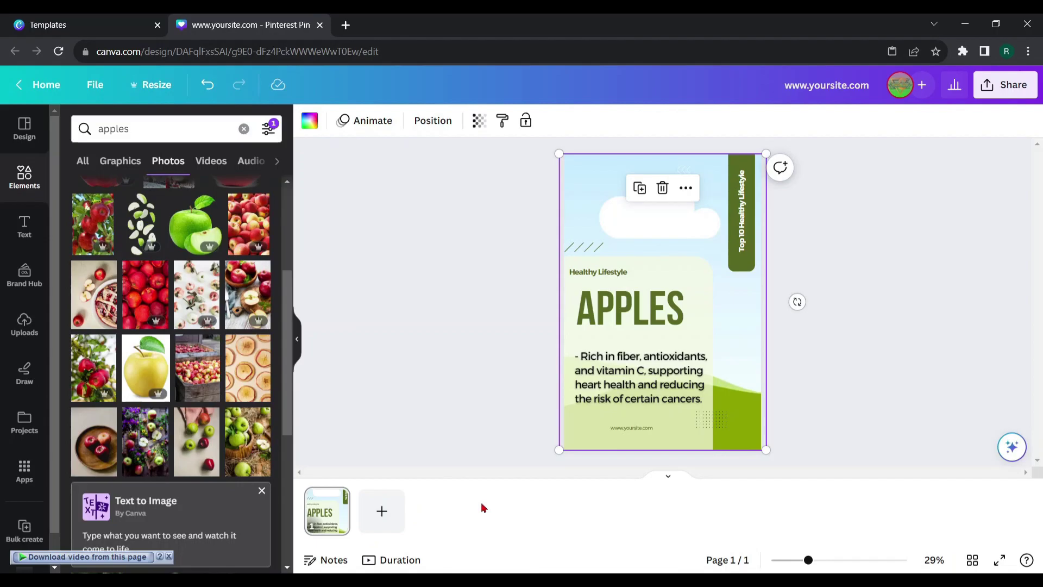
Step: Copy the fruit name 'Bananas' from the ChatGPT table
left_click(478, 522)
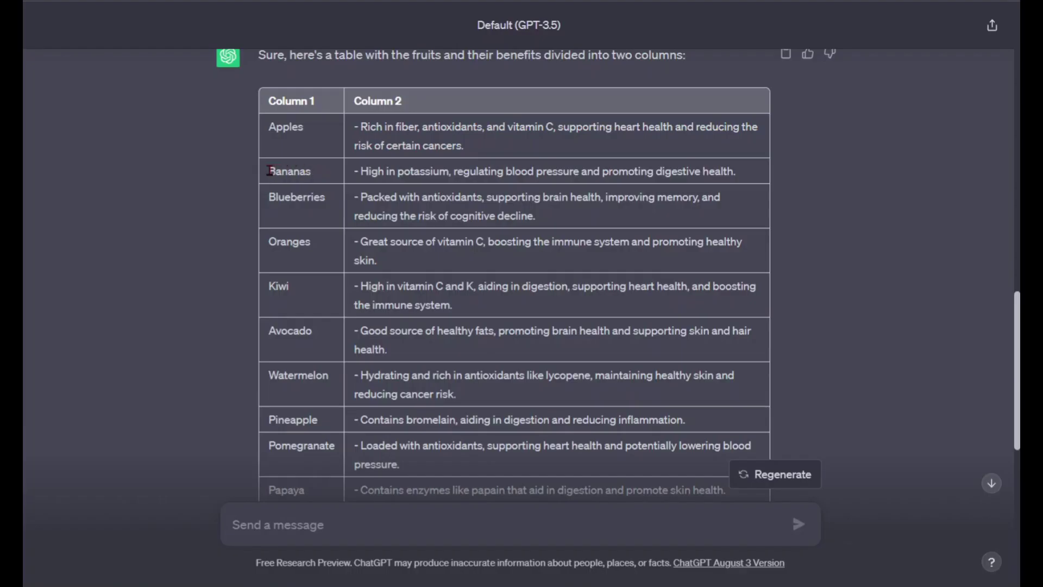
left_click_drag(310, 175, 290, 173)
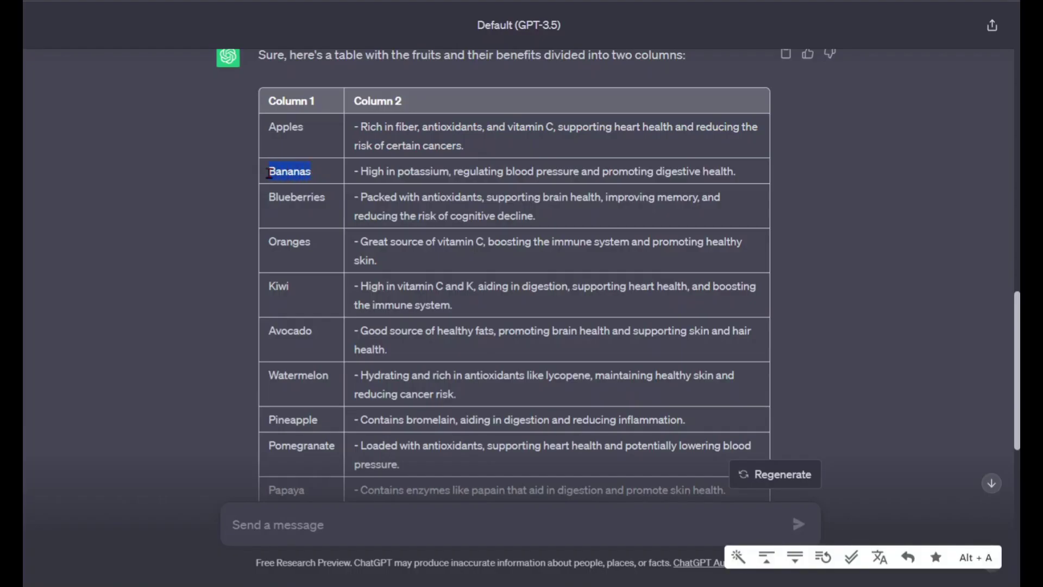
right_click(282, 173)
left_click(319, 193)
Step: Search Elements for the pasted 'Bananas' and filter to vertical photos
left_click(534, 523)
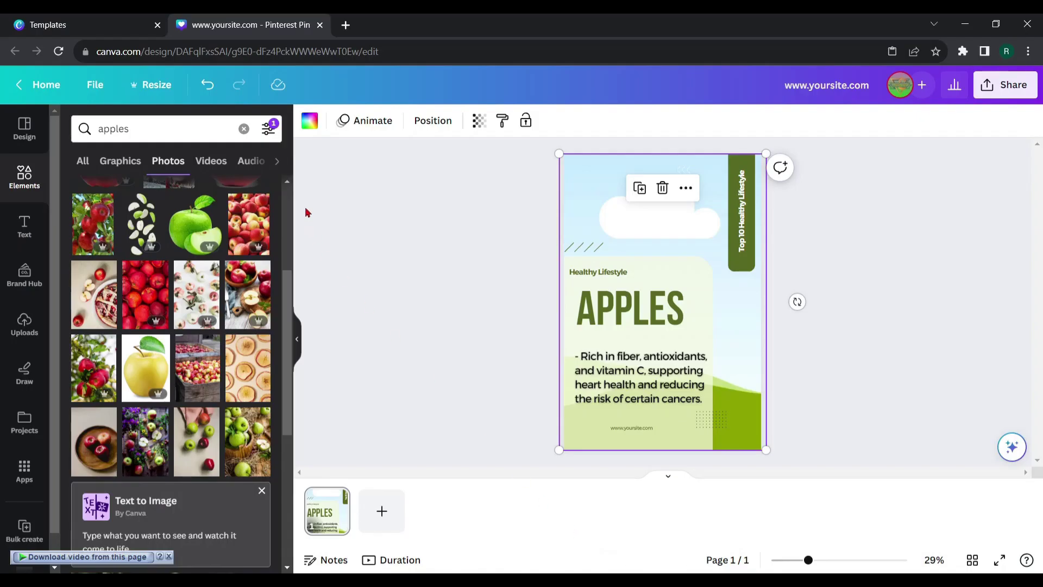
left_click(244, 128)
right_click(162, 126)
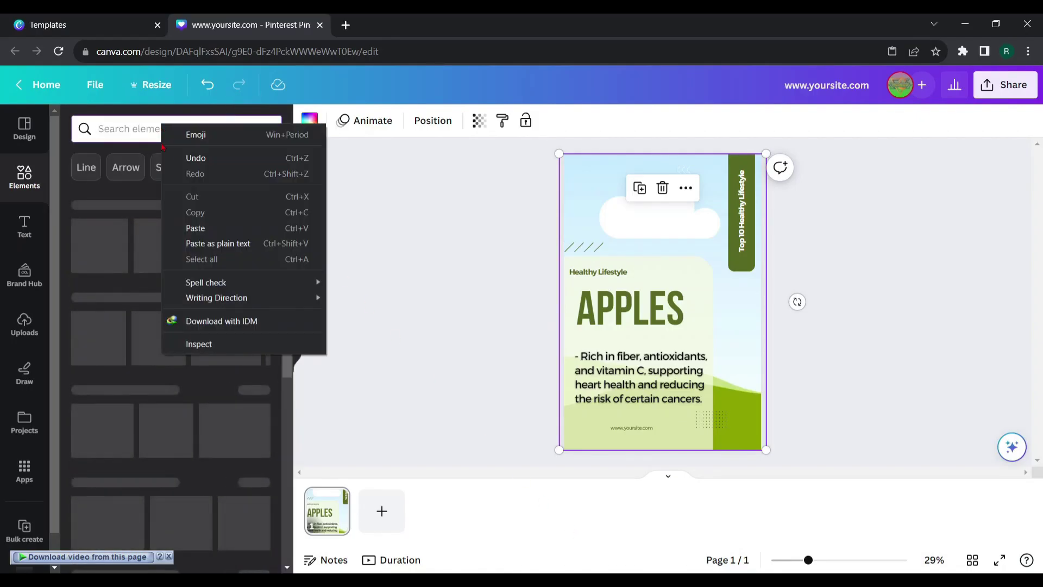
left_click(200, 226)
key("Return")
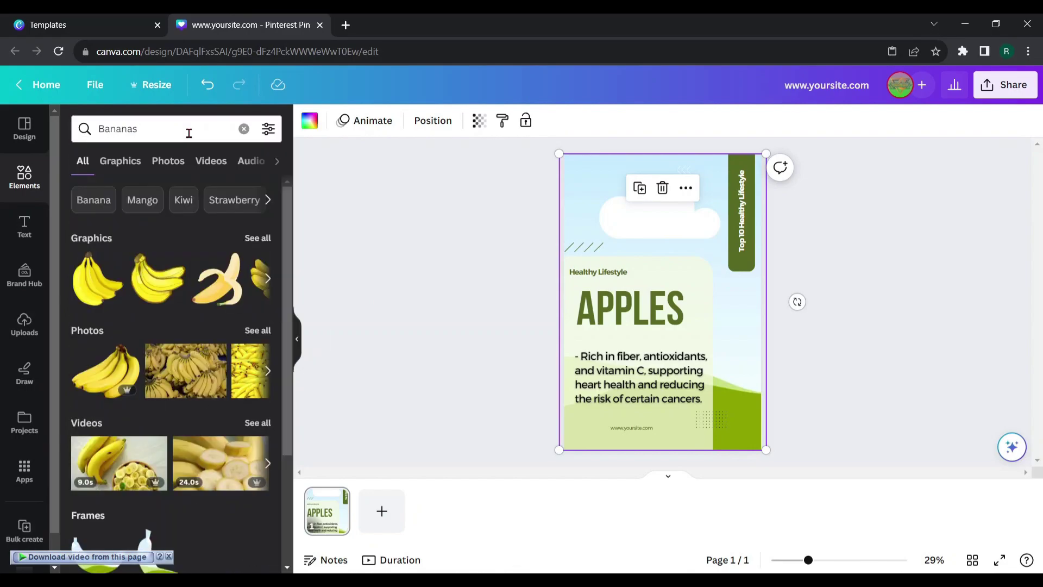
left_click(258, 331)
left_click(268, 129)
left_click(90, 331)
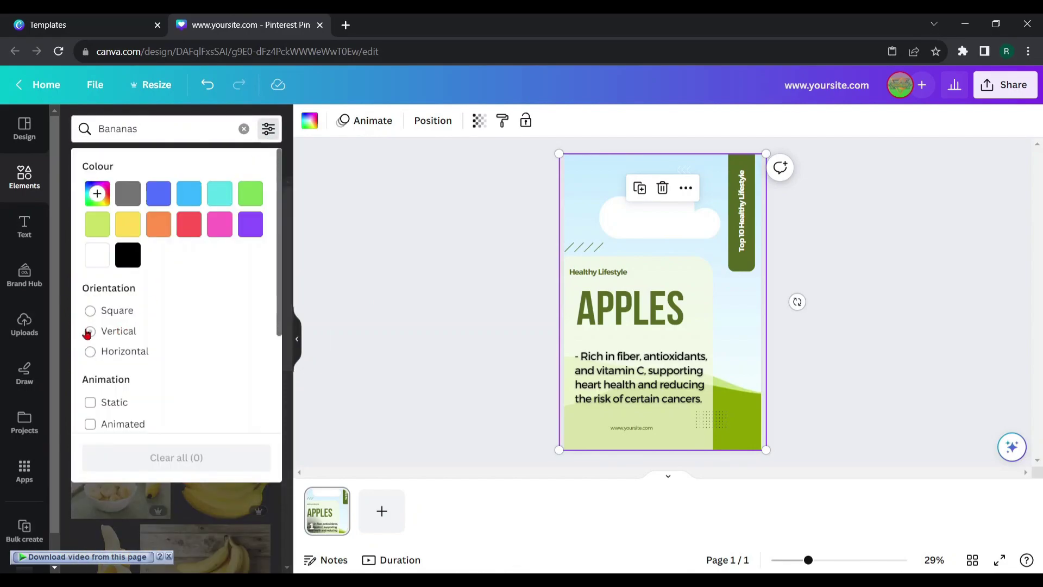
left_click(263, 489)
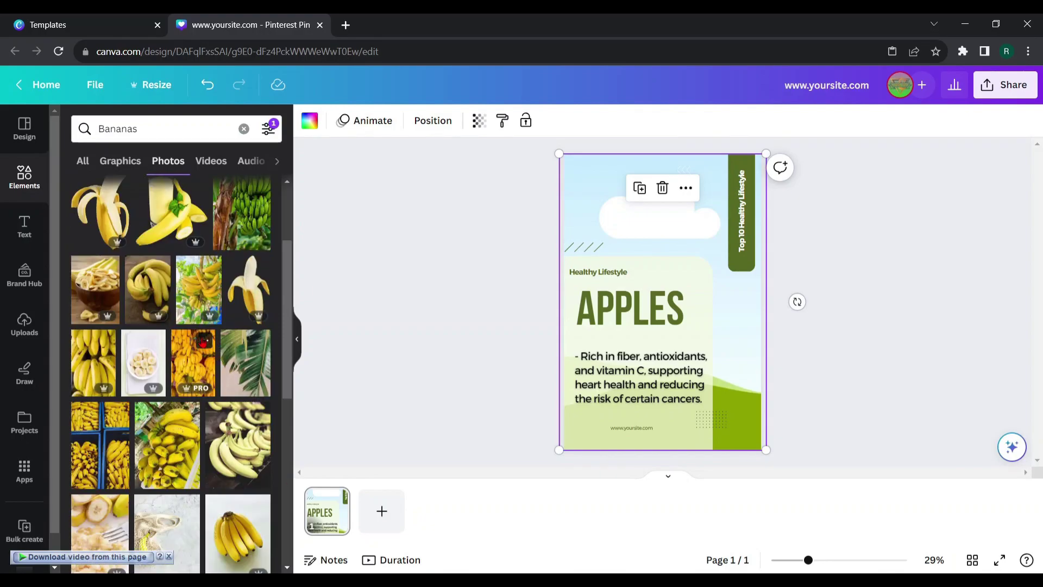
Step: Add the bananas market photo to the 'fruits' folder
left_click(204, 341)
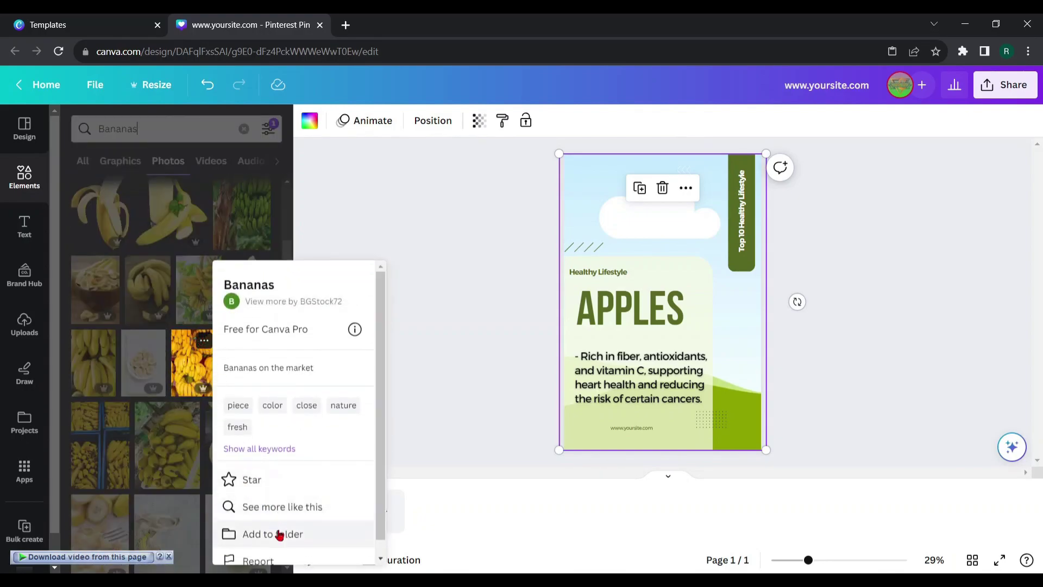
left_click(280, 535)
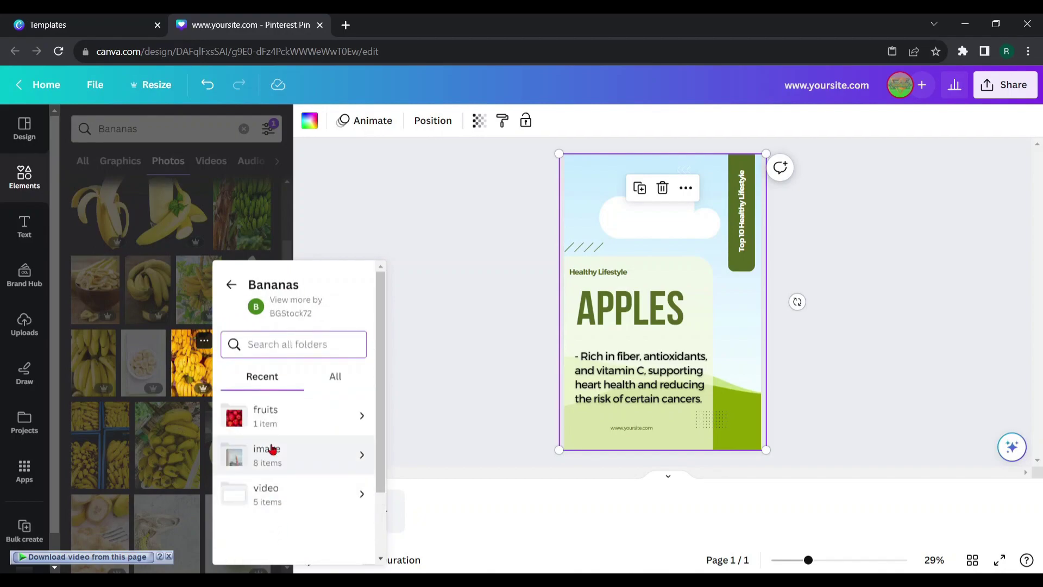
left_click(271, 427)
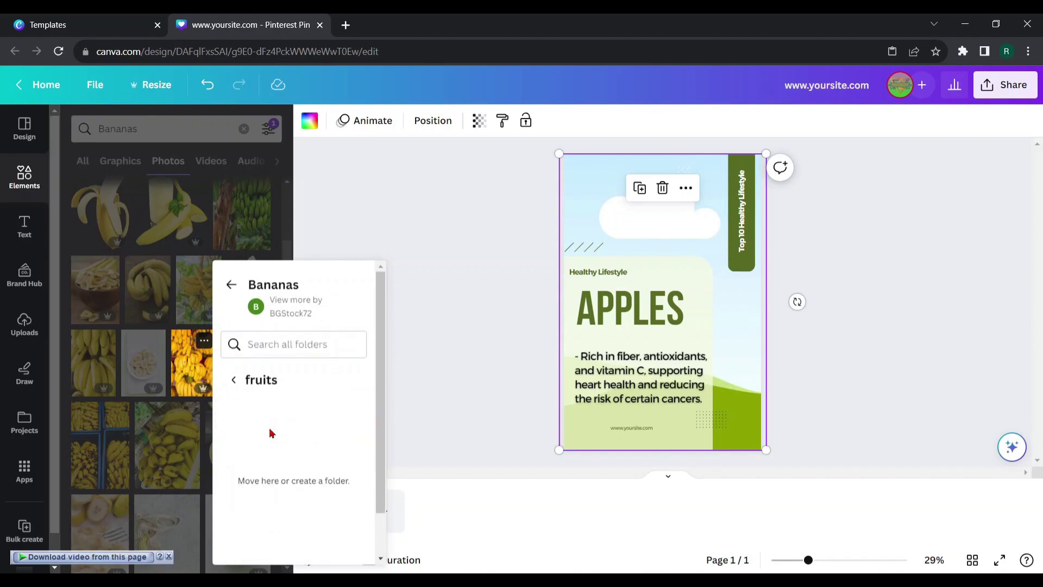
scroll(271, 433, "down", 1)
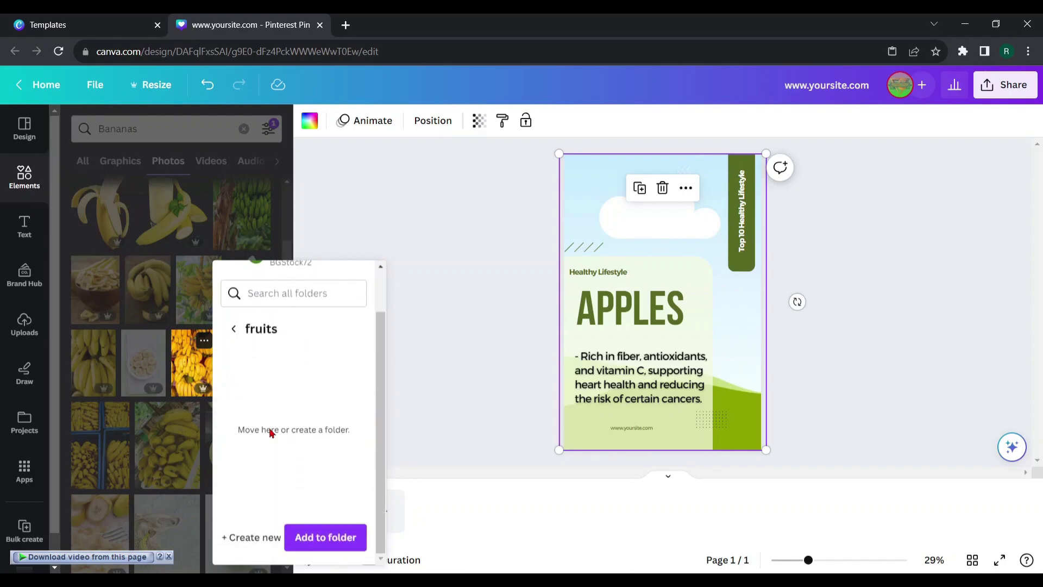
left_click(328, 537)
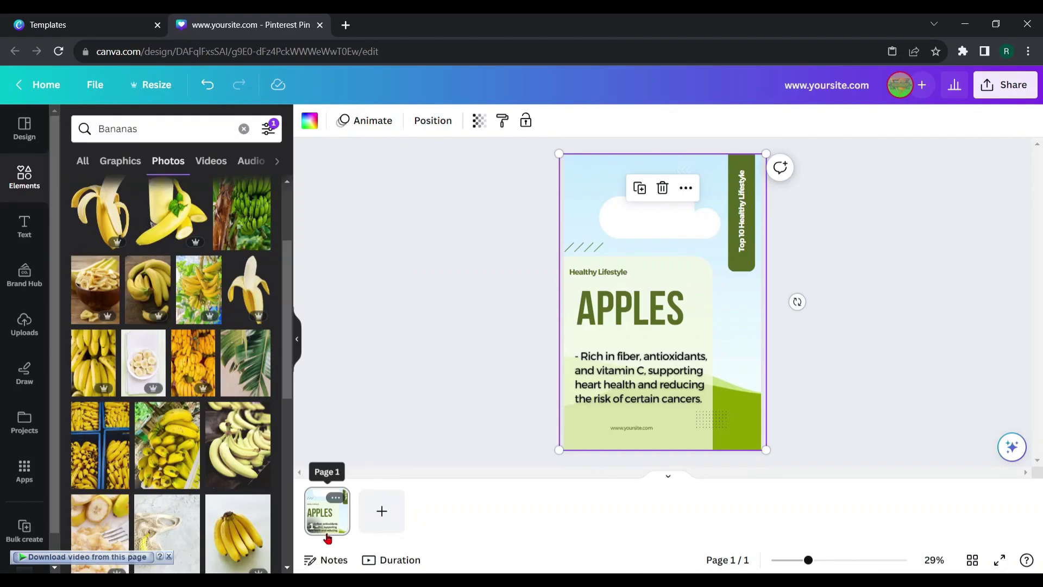
Step: Open Bulk create from an Apps search for 'bulk' and clear its sample manual-entry data
left_click(296, 339)
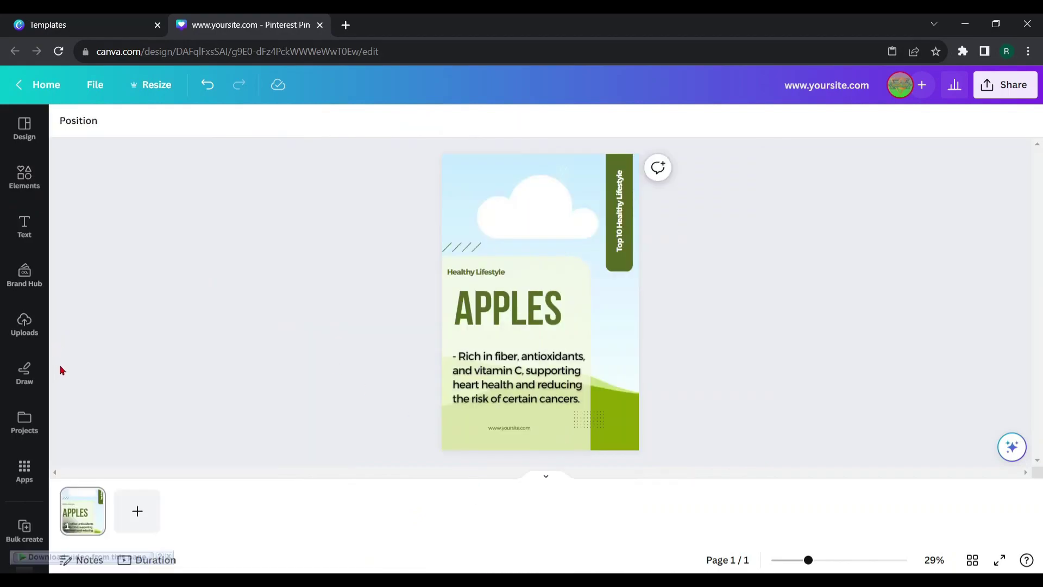
left_click(25, 471)
left_click(147, 124)
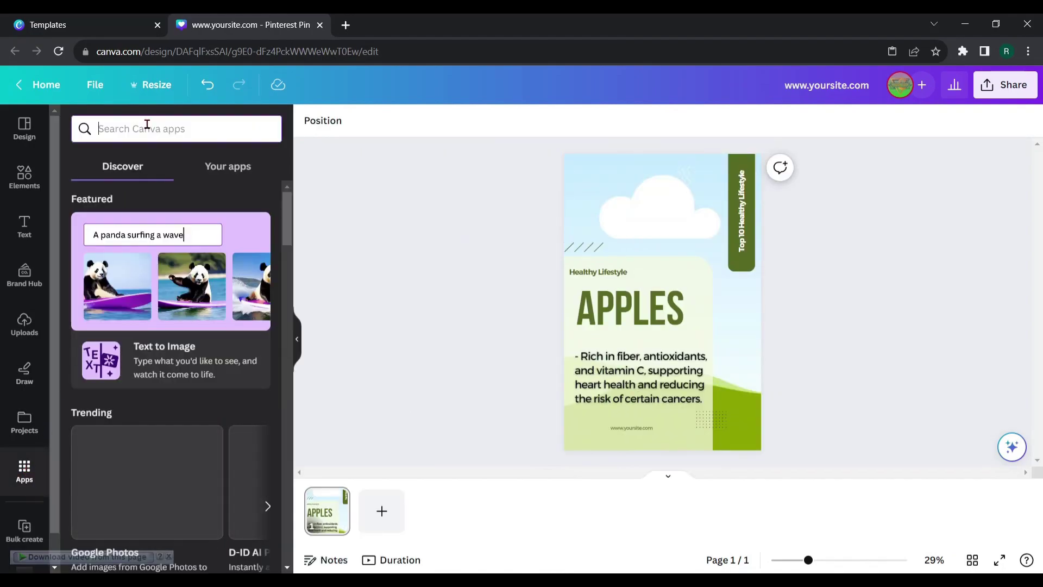
type("bulk")
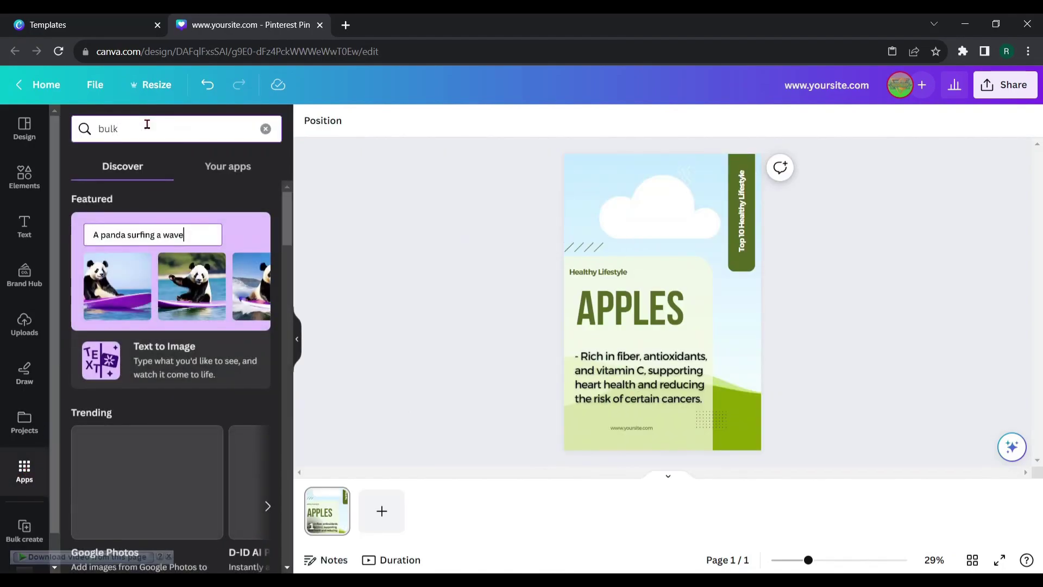
key("Return")
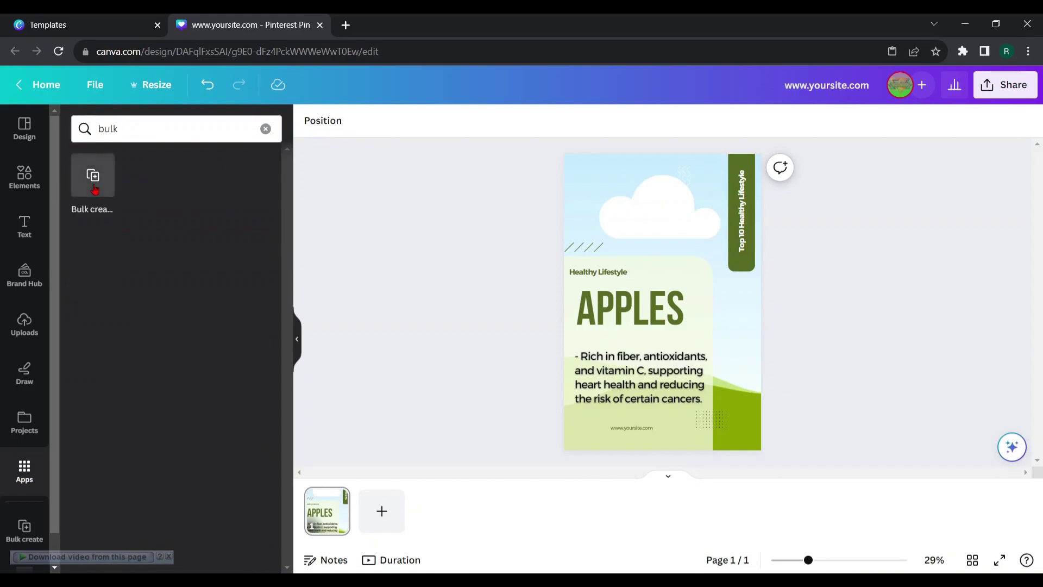
left_click(93, 181)
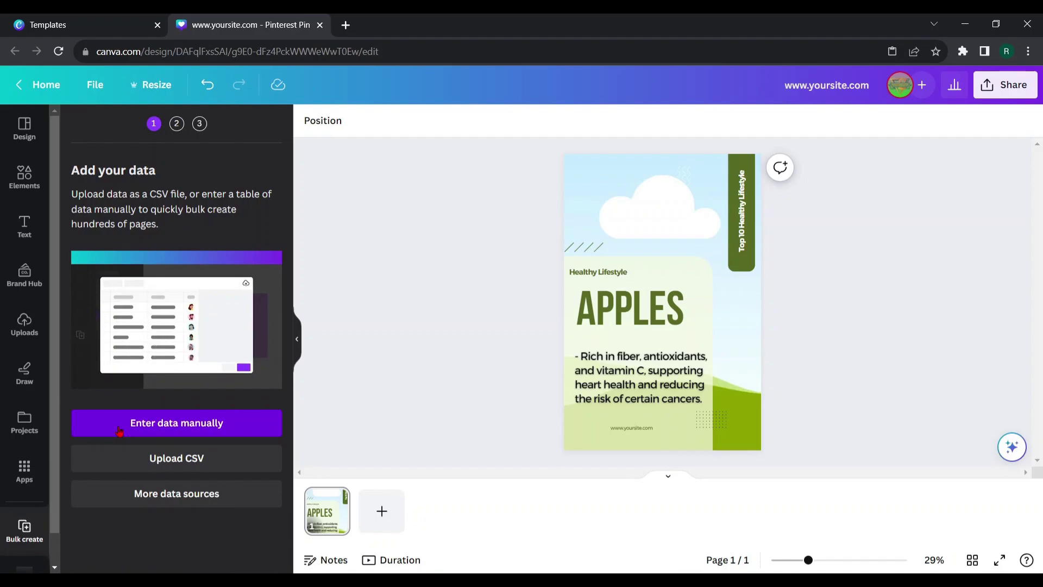
left_click(120, 430)
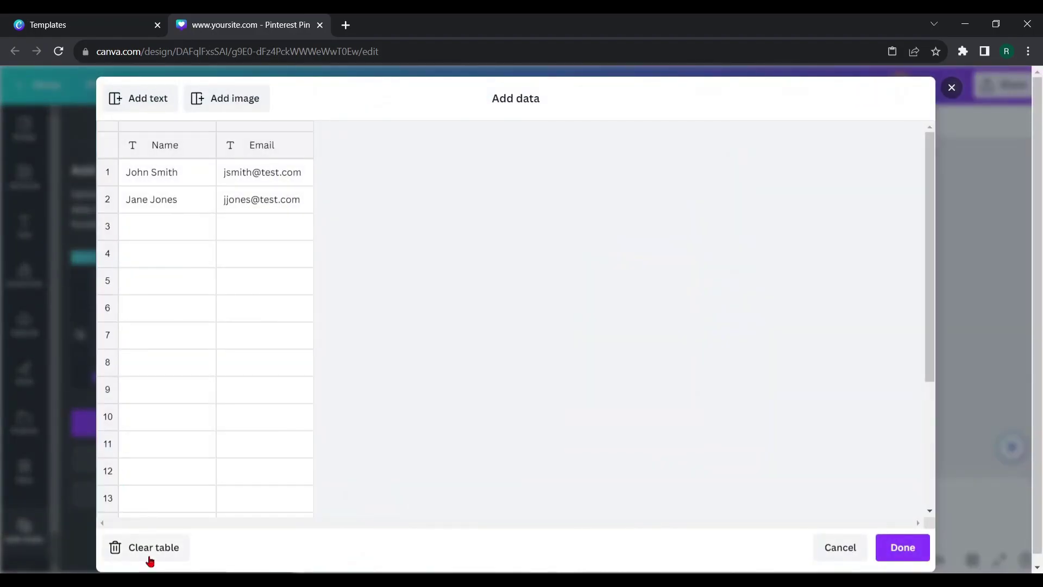
left_click(151, 551)
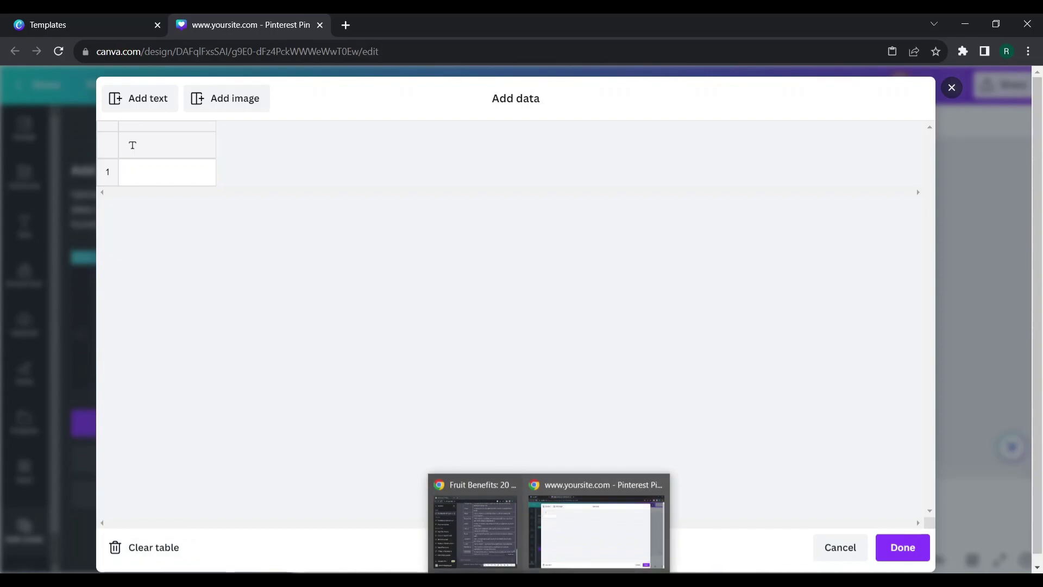
Step: Copy ChatGPT's fruit-benefits table, from the header through the Dragon fruit row
left_click(600, 524)
scroll(666, 276, "up", 4)
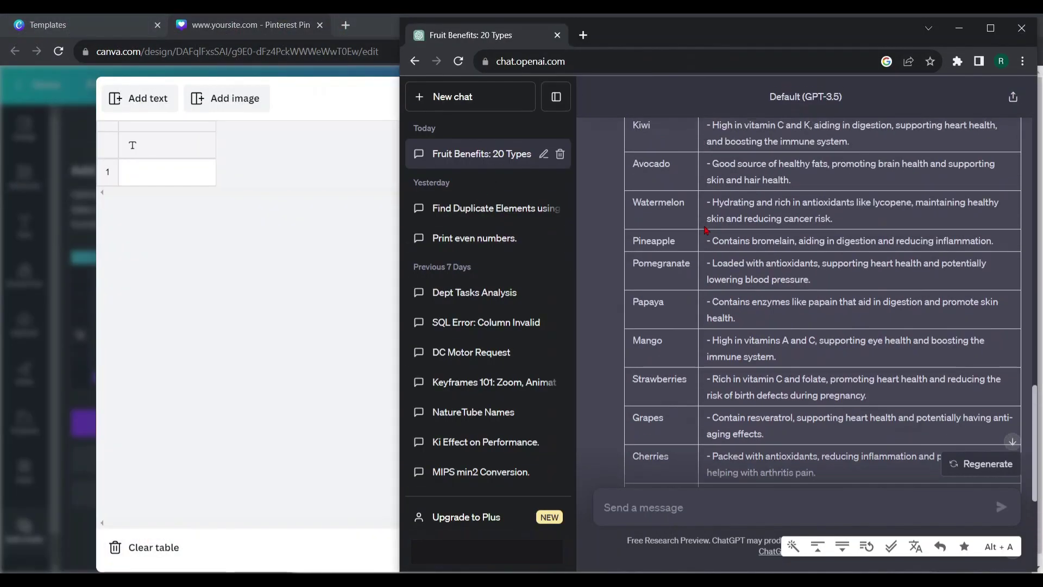
scroll(666, 276, "up", 5)
scroll(666, 276, "up", 1)
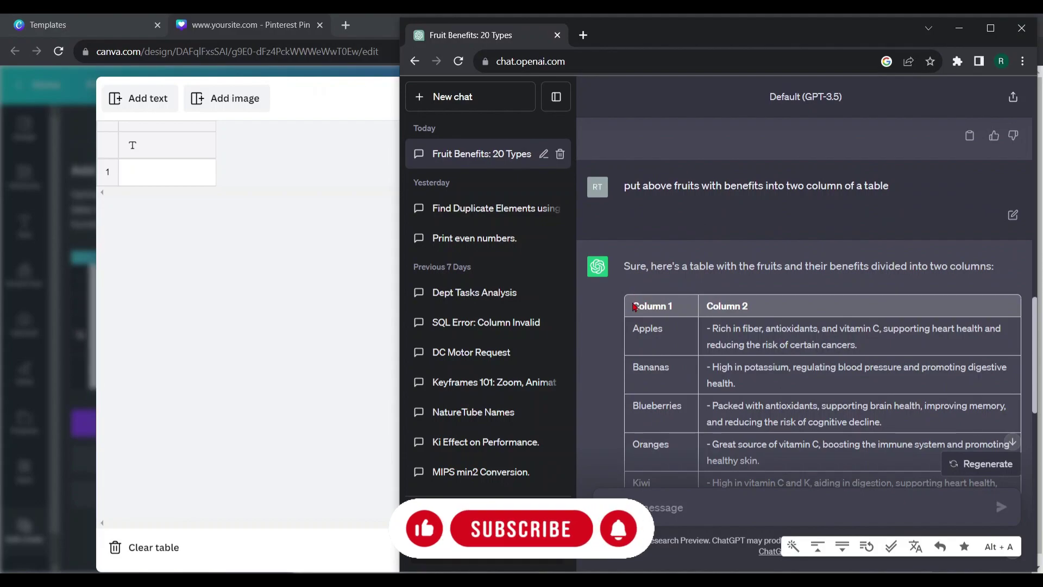
left_click_drag(634, 306, 870, 513)
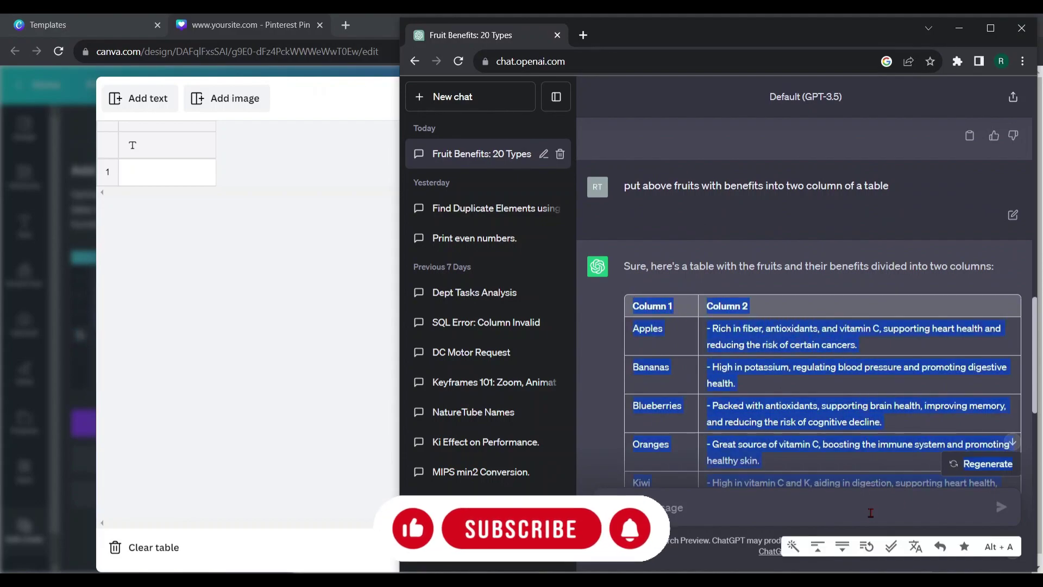
left_click_drag(870, 513, 857, 332)
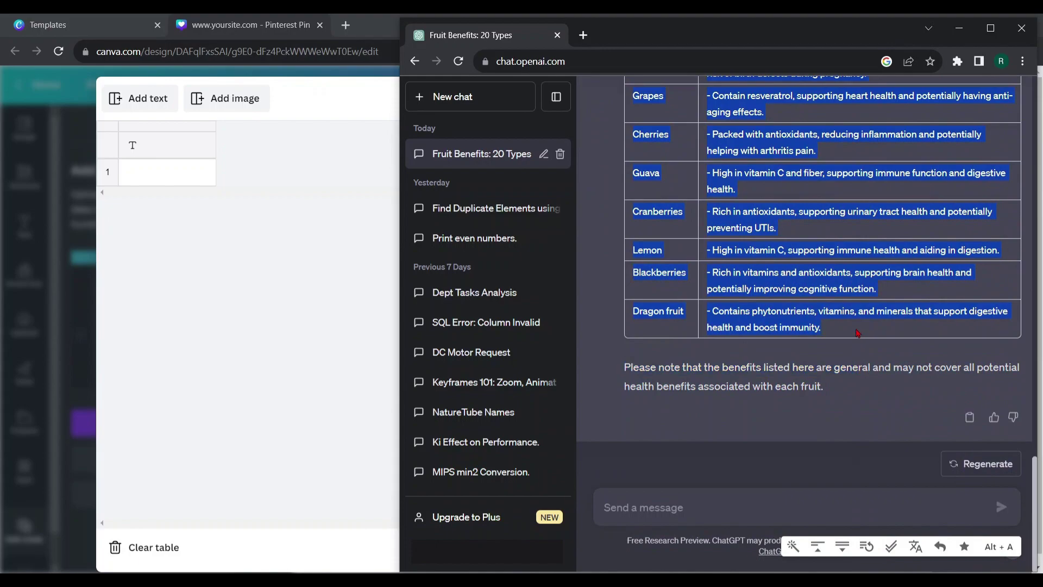
right_click(784, 274)
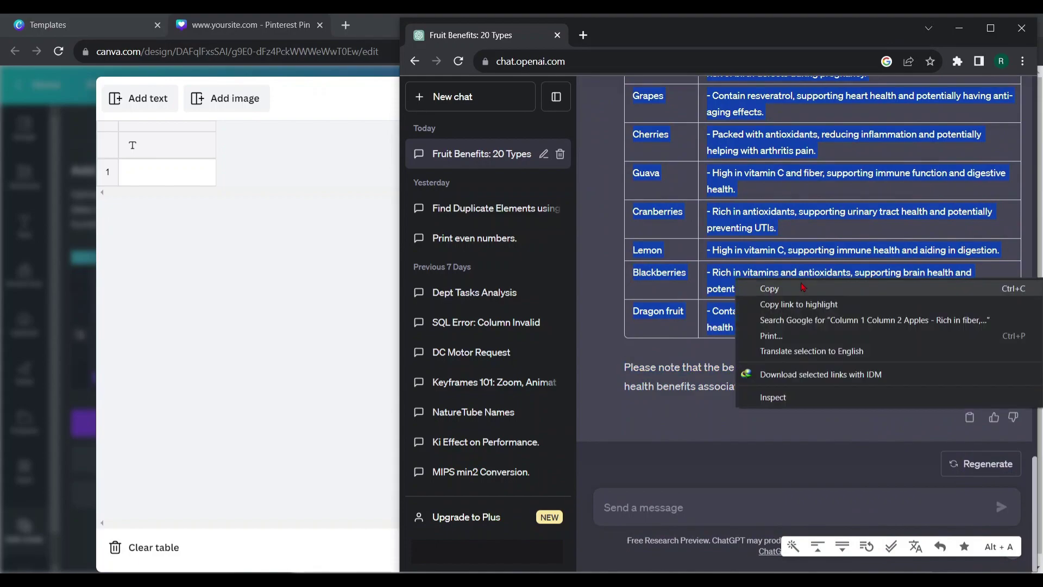
left_click(801, 289)
Step: Paste the fruit names and benefits into the data table and add an image column
left_click(126, 142)
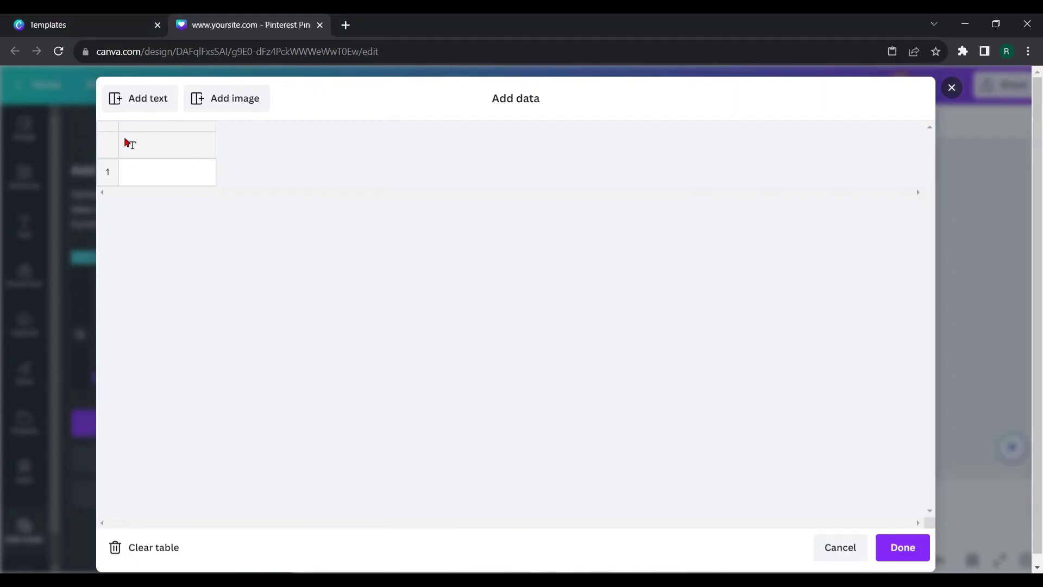
right_click(129, 148)
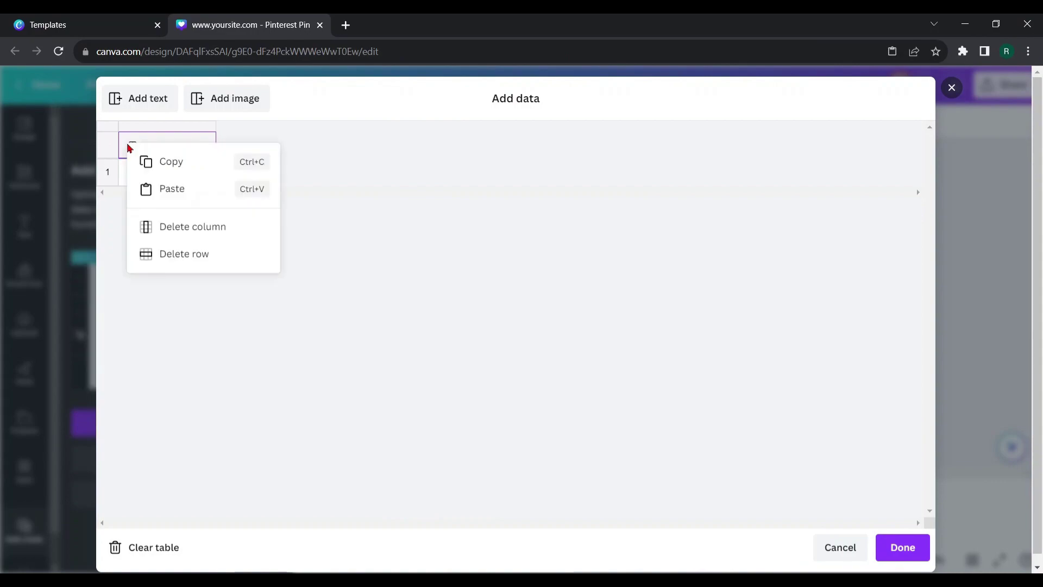
left_click(200, 192)
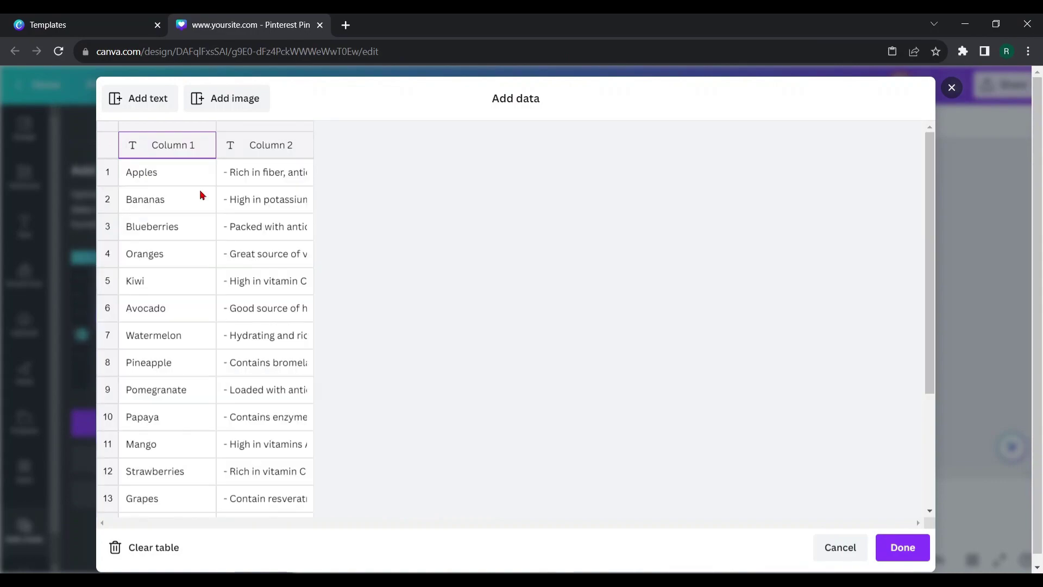
left_click(217, 102)
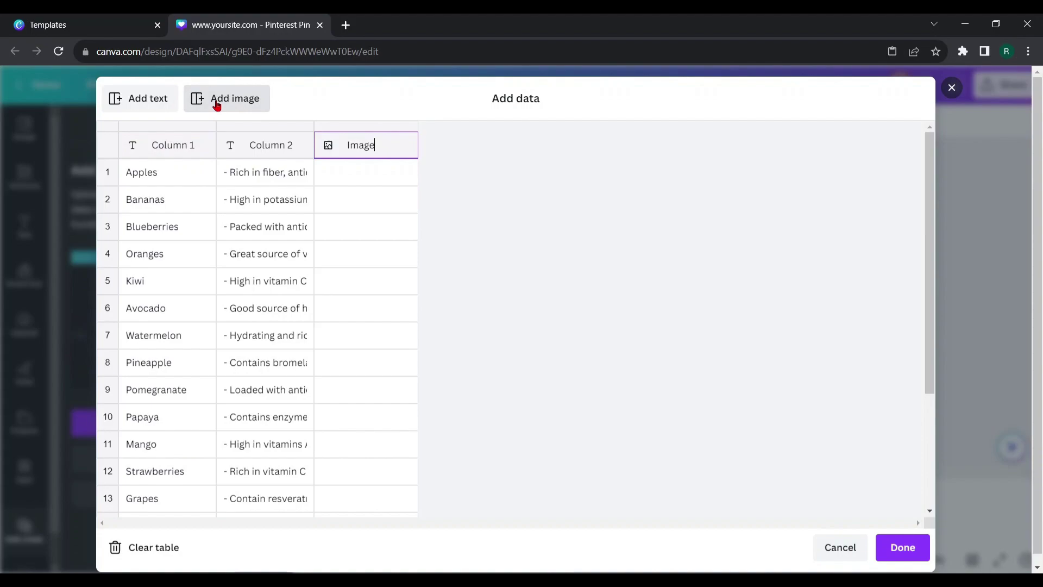
mouse_move(366, 171)
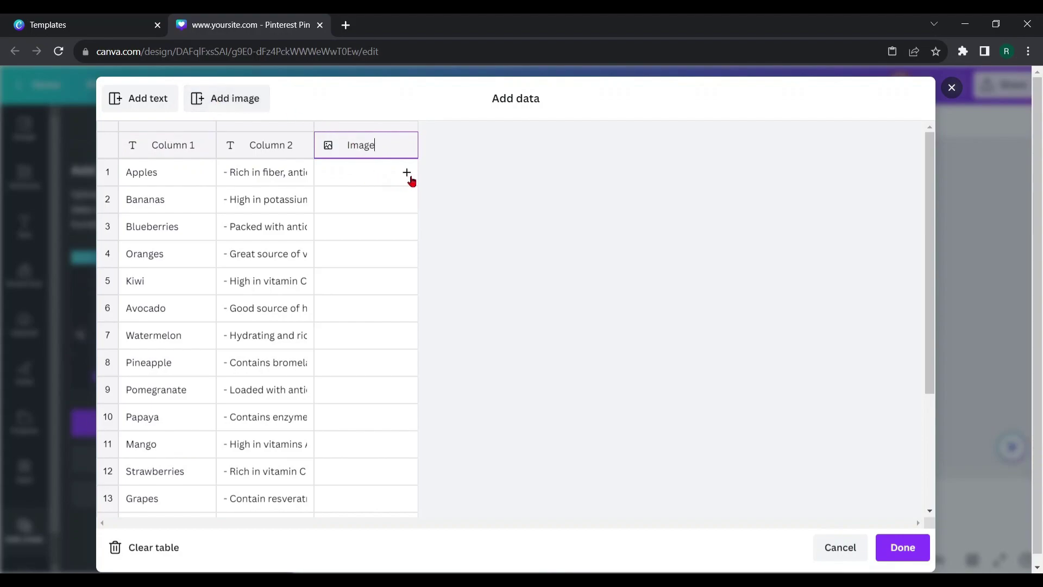
Step: Assign photos from the 'fruits' folder to the Apples and Bananas rows
left_click(407, 173)
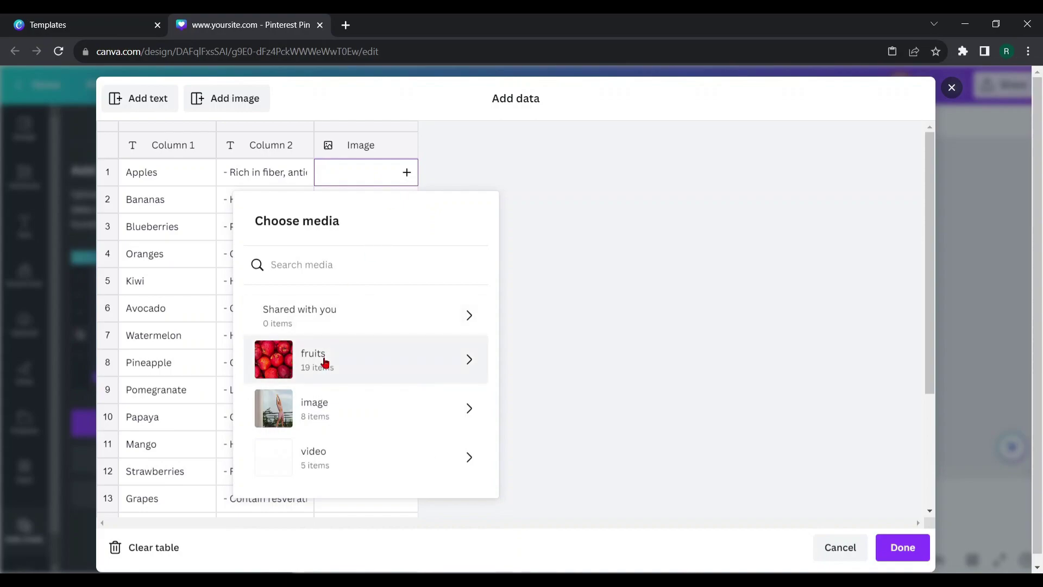
left_click(325, 362)
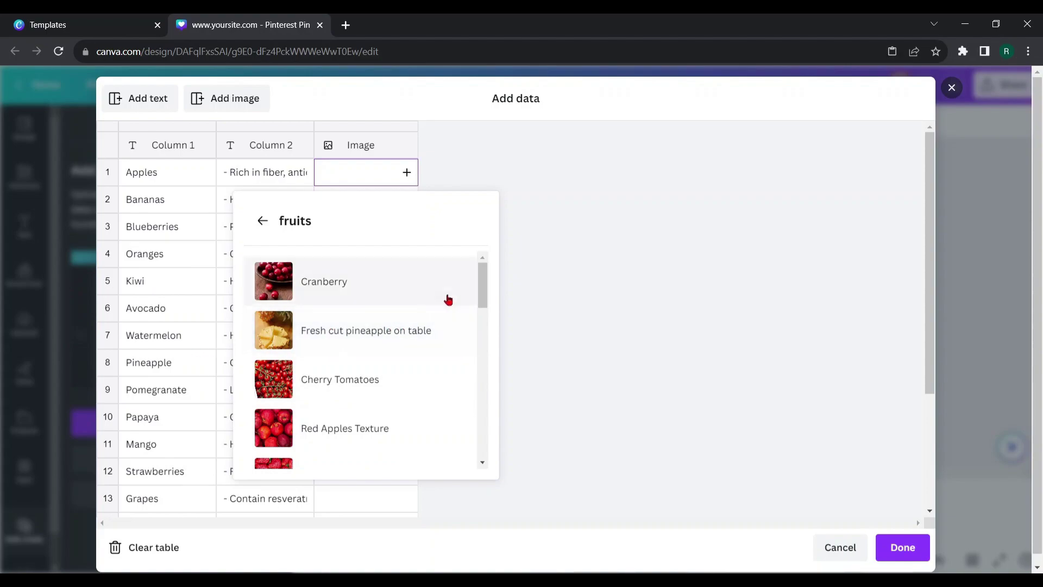
scroll(482, 328, "down", 1)
scroll(482, 328, "down", 5)
scroll(481, 449, "down", 2)
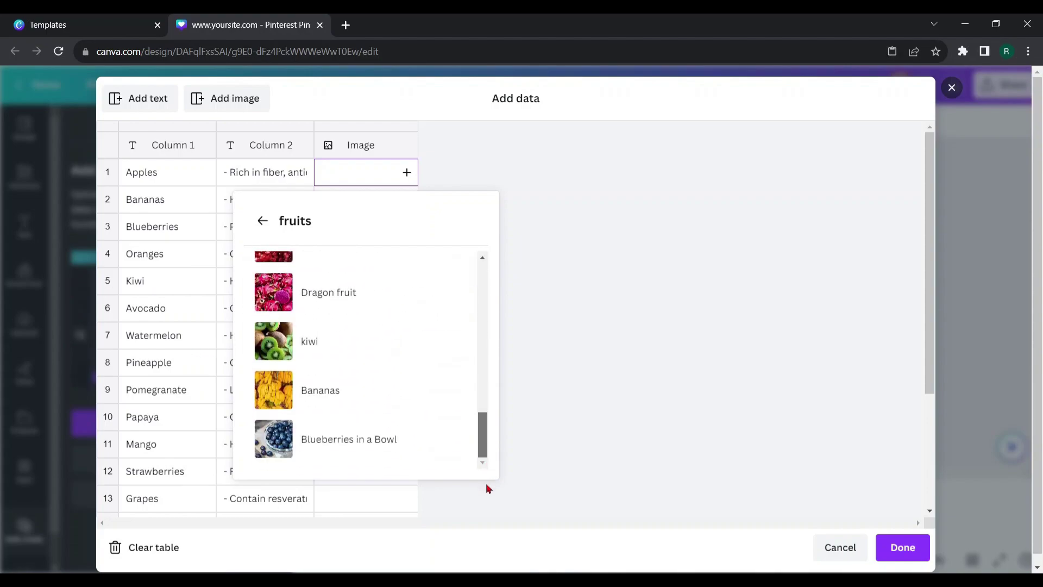
left_click_drag(482, 434, 480, 233)
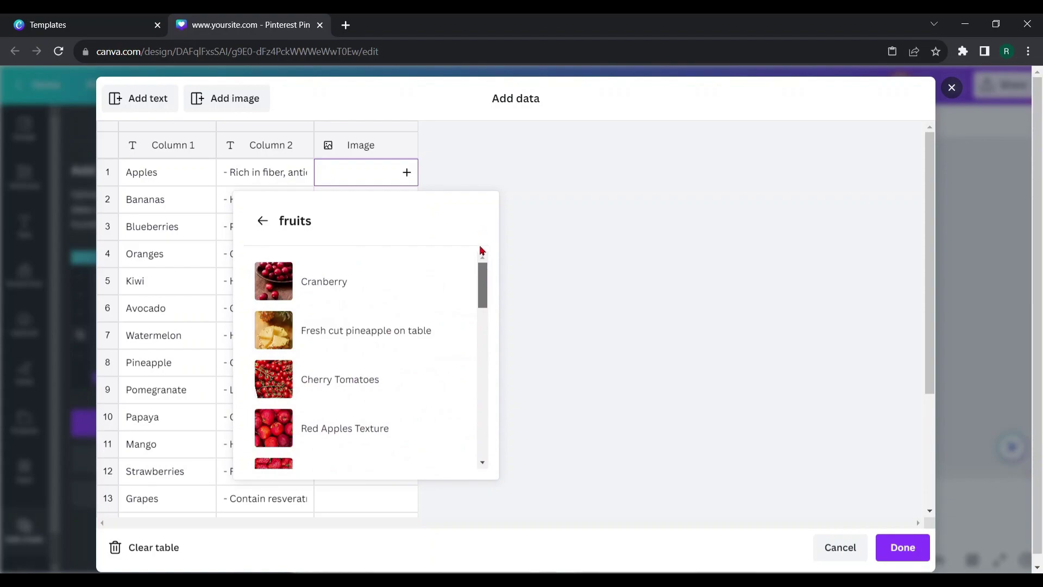
left_click_drag(480, 305, 481, 309)
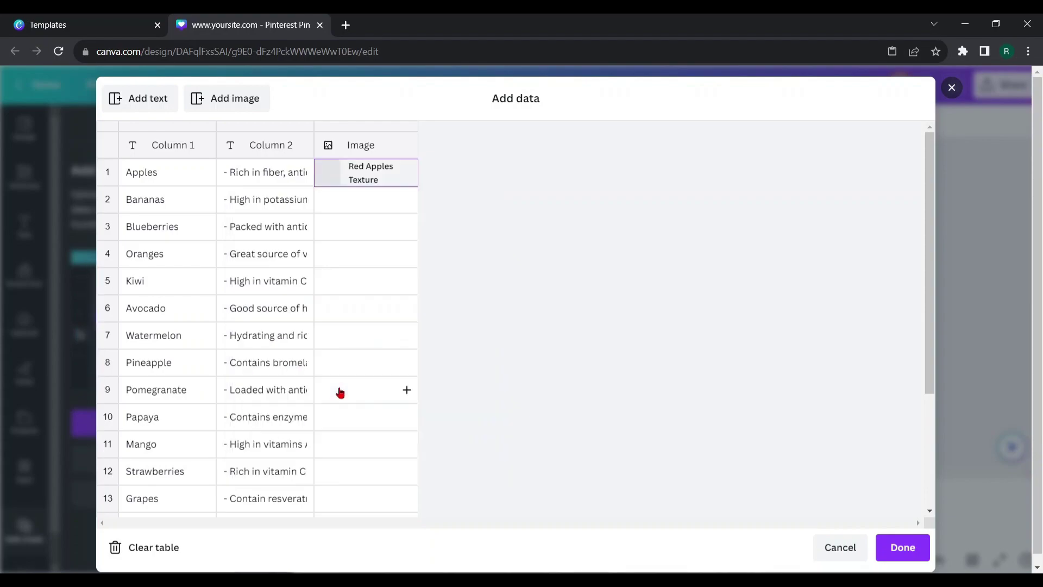
left_click(399, 208)
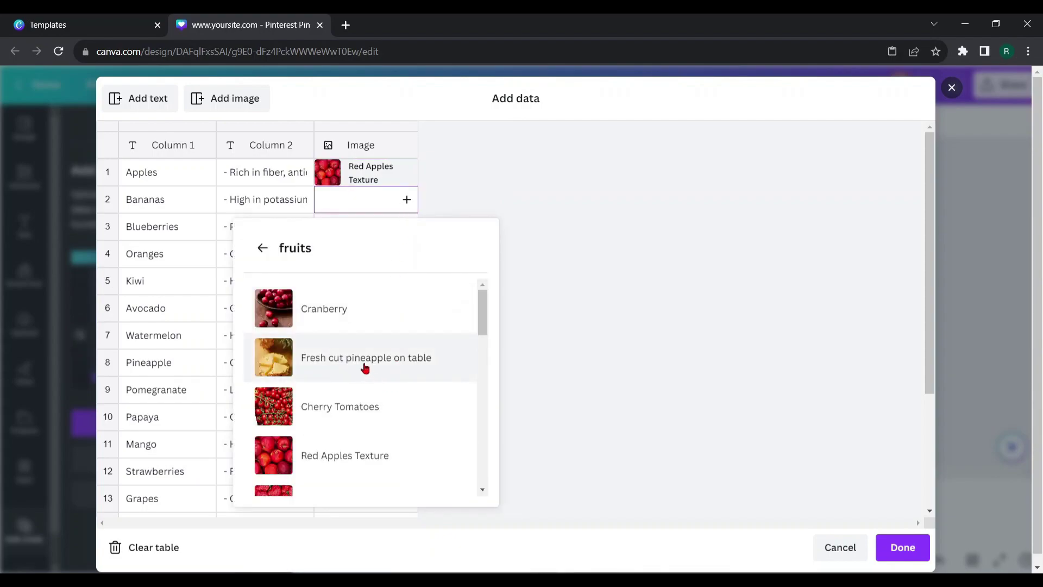
scroll(365, 366, "down", 4)
scroll(333, 450, "down", 3)
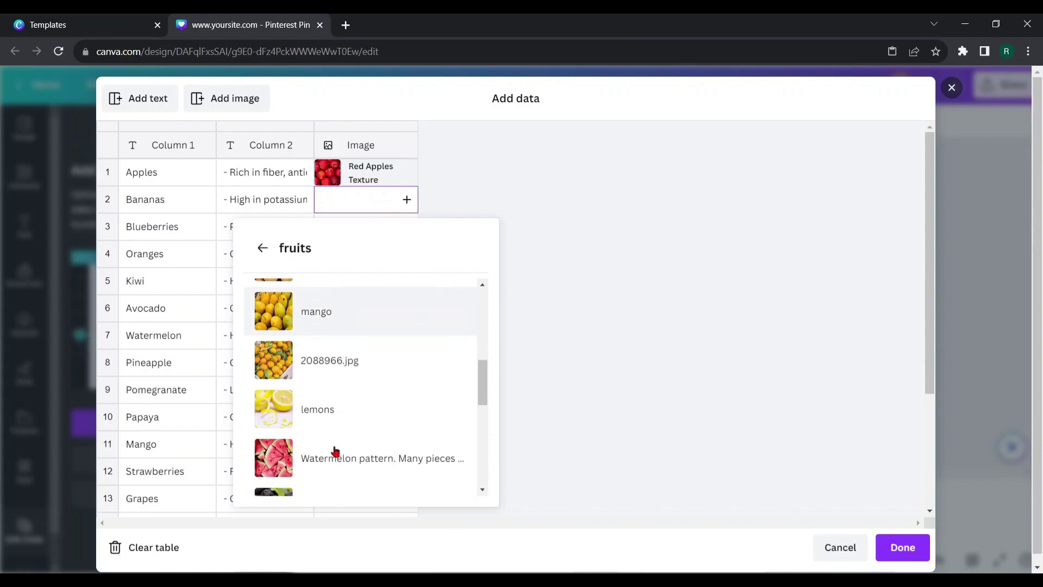
scroll(329, 429, "down", 3)
scroll(329, 429, "down", 4)
left_click(328, 426)
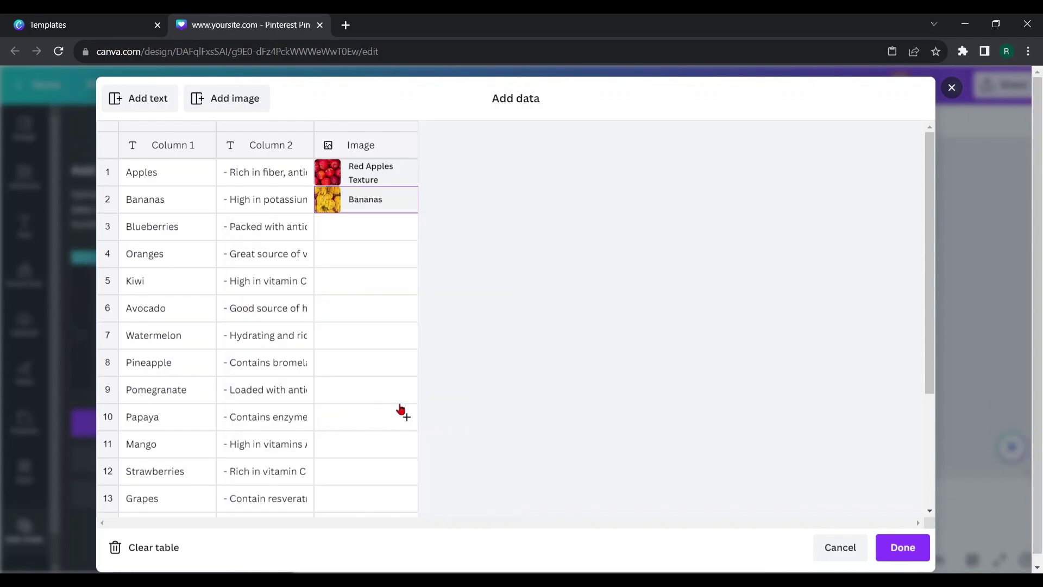
Step: Assign photos to the Blueberries and Oranges rows and confirm the data table
left_click(401, 229)
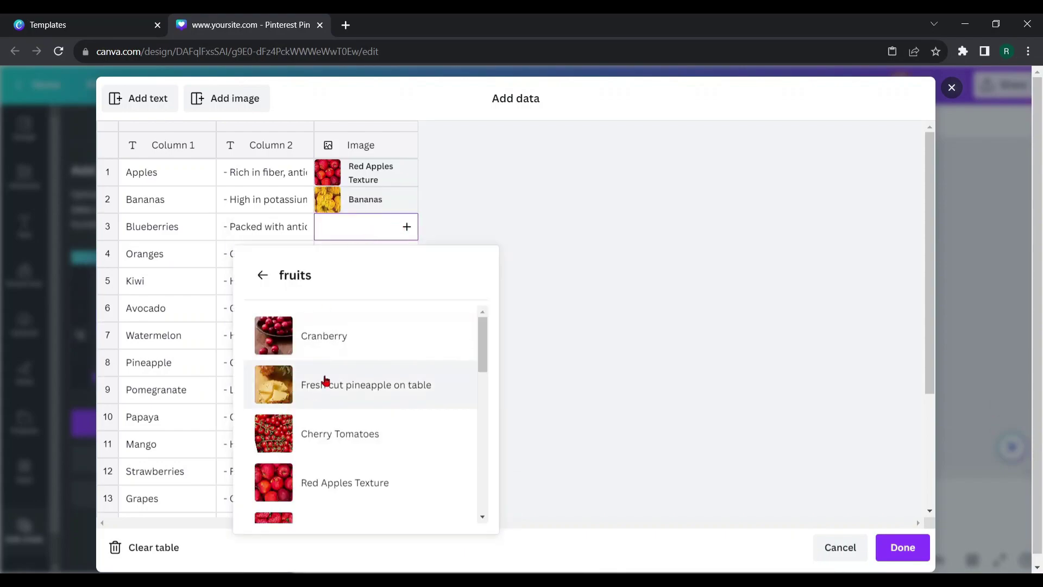
scroll(325, 396, "down", 5)
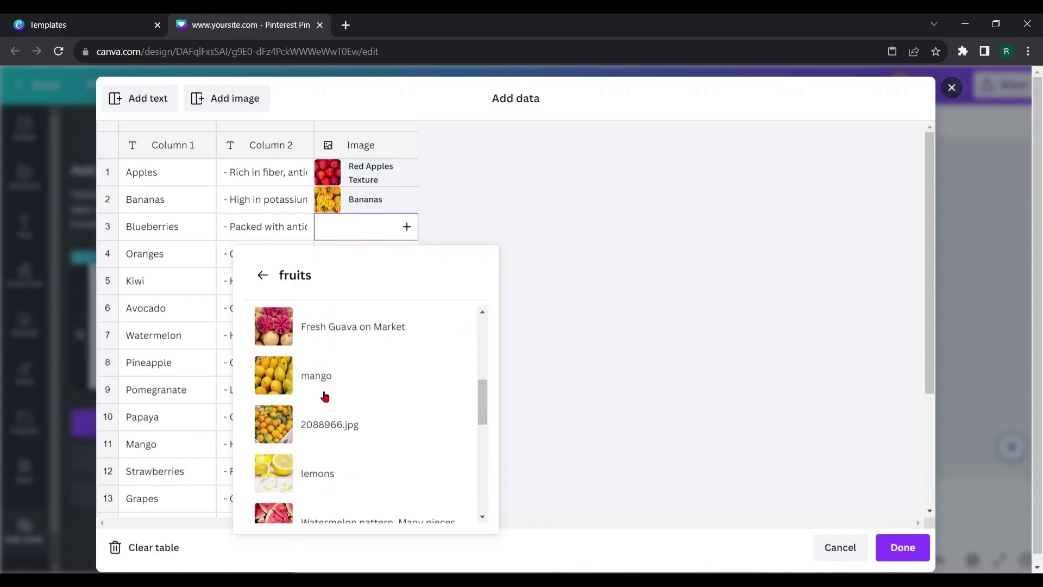
scroll(325, 396, "down", 2)
scroll(325, 396, "down", 4)
scroll(325, 396, "down", 2)
scroll(324, 396, "up", 2)
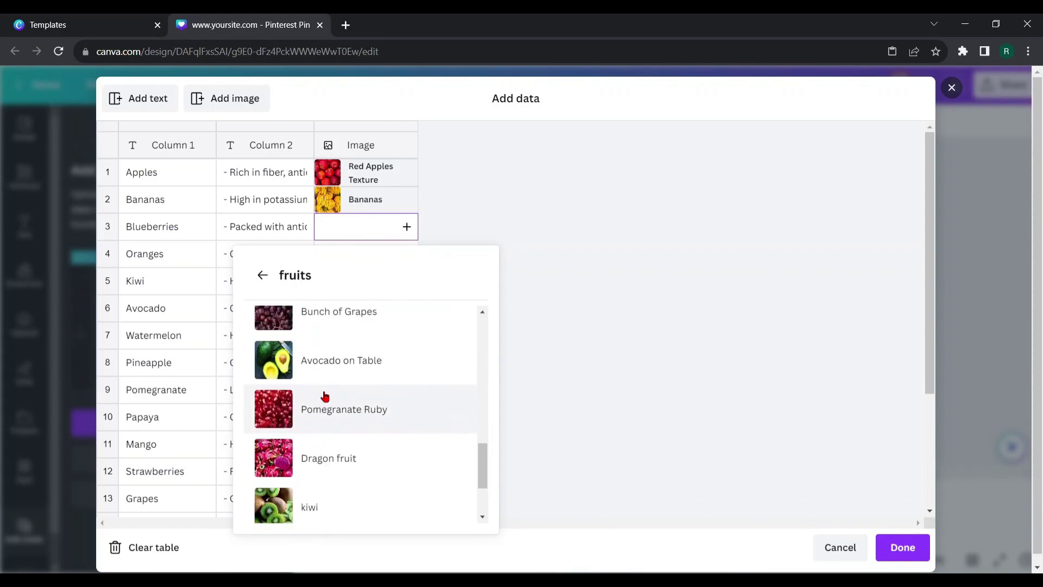
scroll(325, 396, "up", 1)
scroll(325, 396, "down", 3)
scroll(325, 396, "down", 1)
left_click(337, 495)
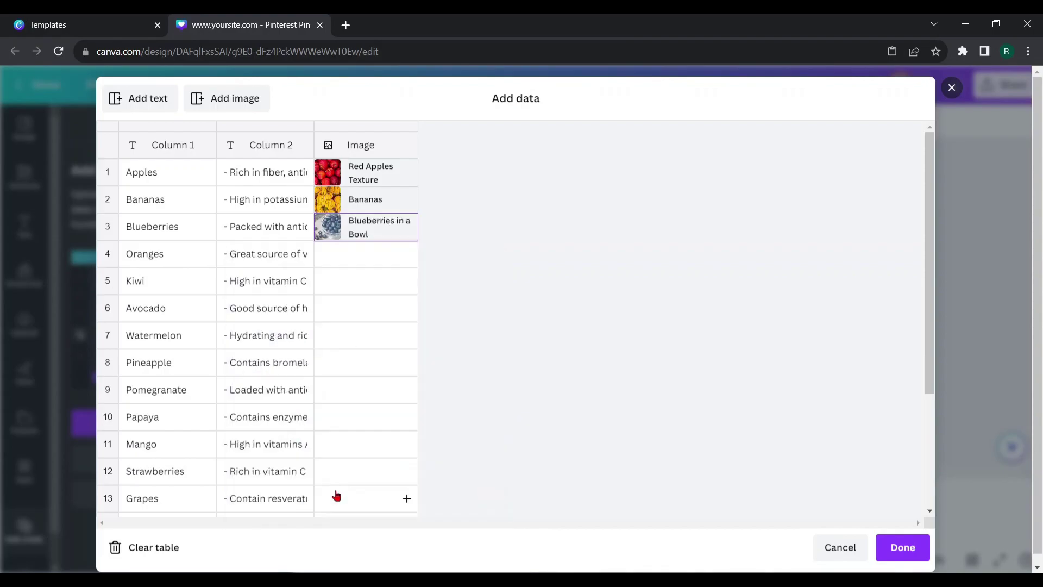
left_click(336, 259)
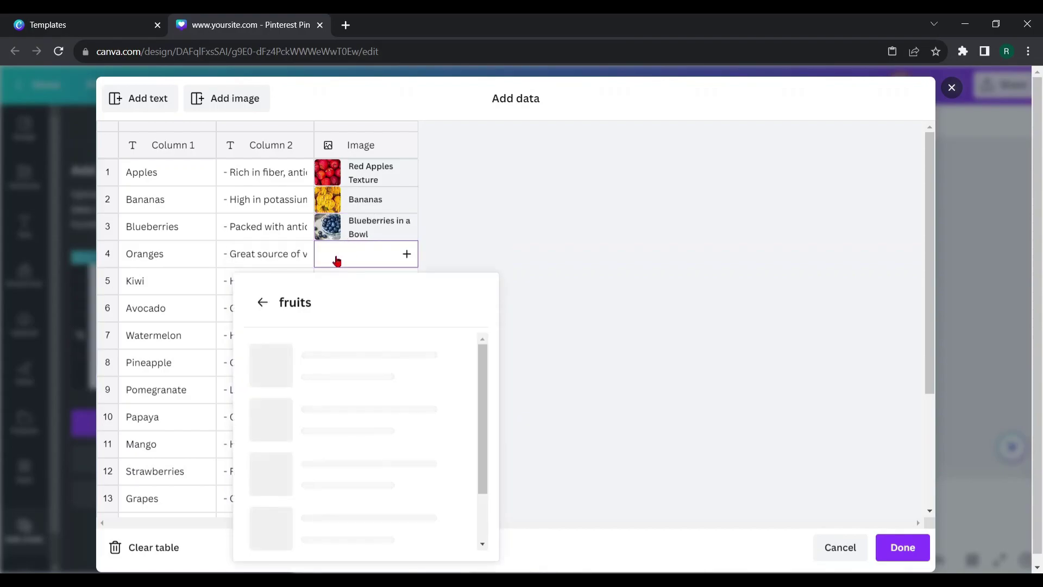
scroll(440, 250, "down", 1)
scroll(440, 250, "down", 4)
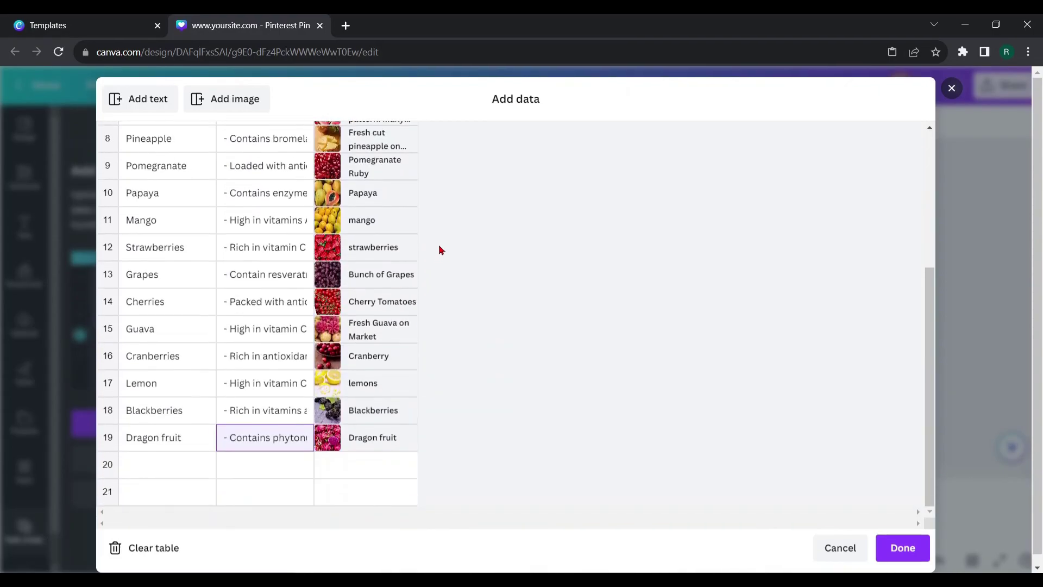
scroll(440, 250, "up", 3)
scroll(440, 250, "up", 1)
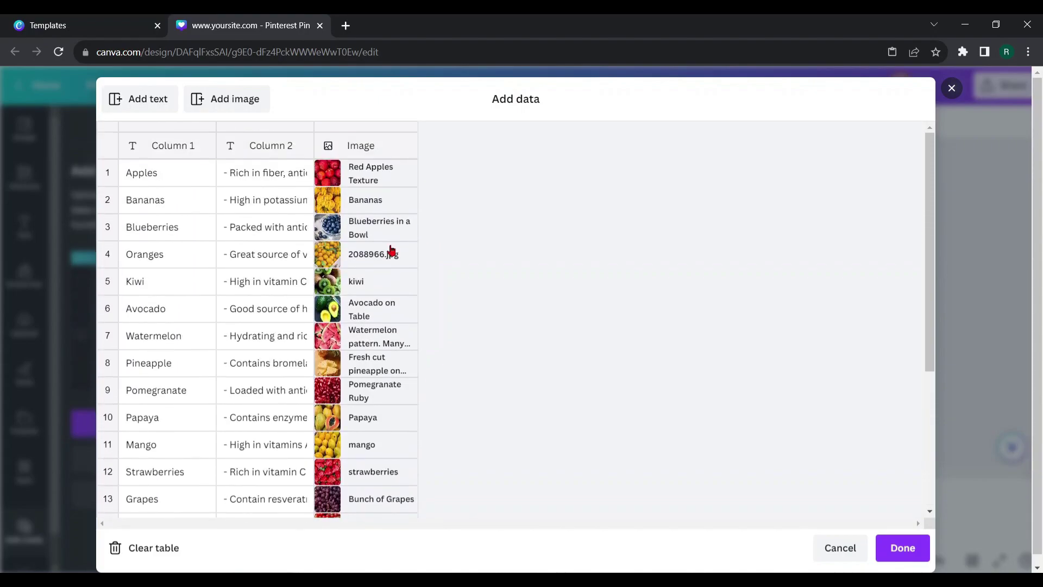
left_click(895, 548)
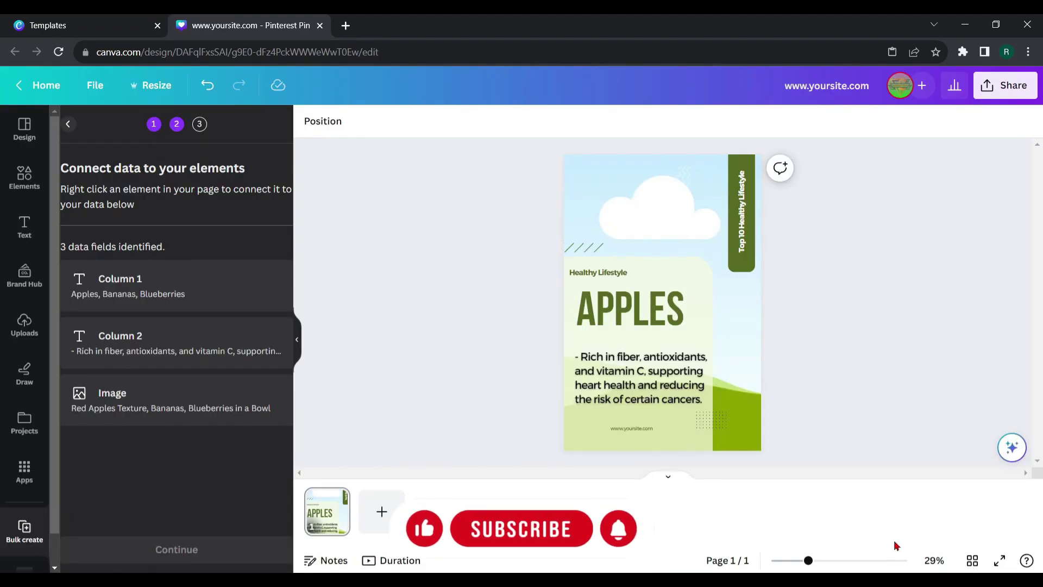
Step: Link the APPLES title to Column 1 and the benefit text to Column 2
left_click(649, 328)
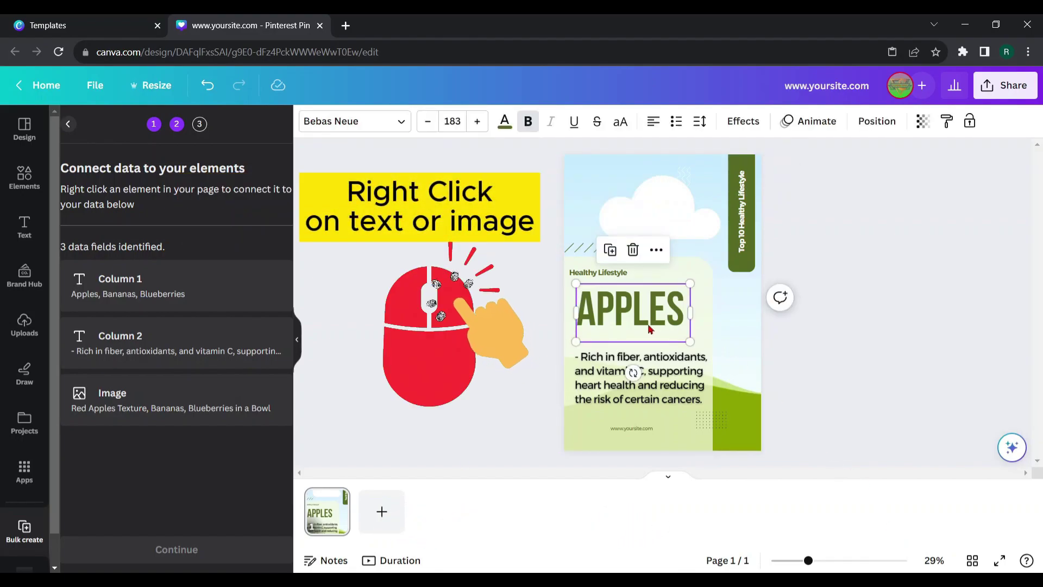
right_click(649, 328)
mouse_move(711, 432)
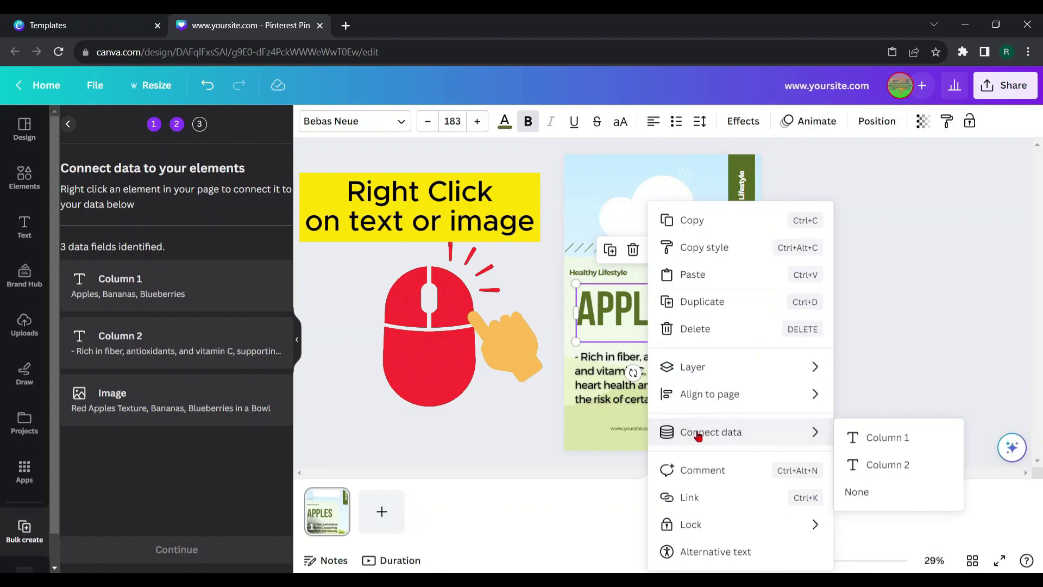
left_click(880, 436)
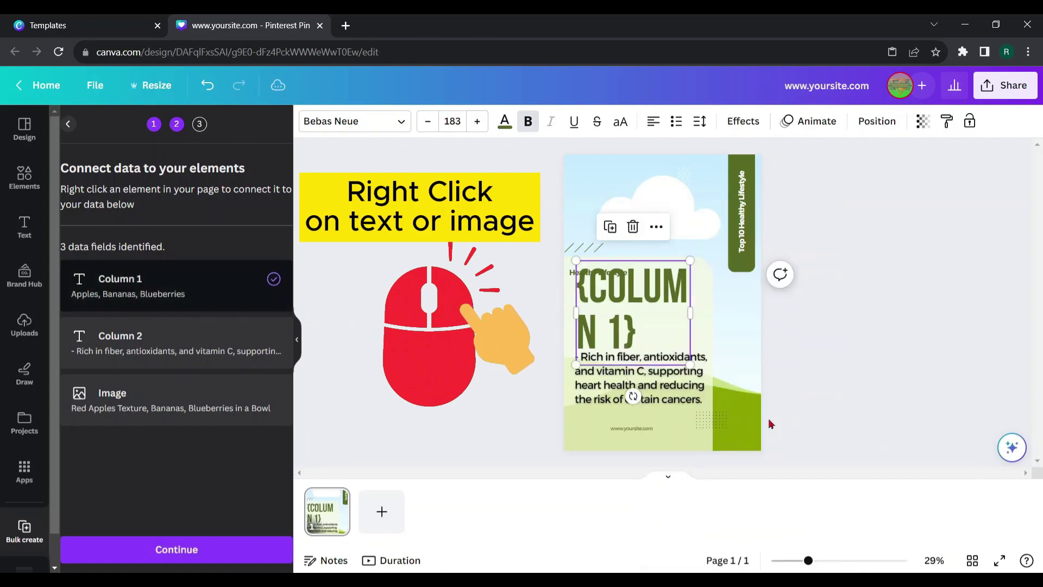
left_click(663, 393)
right_click(662, 393)
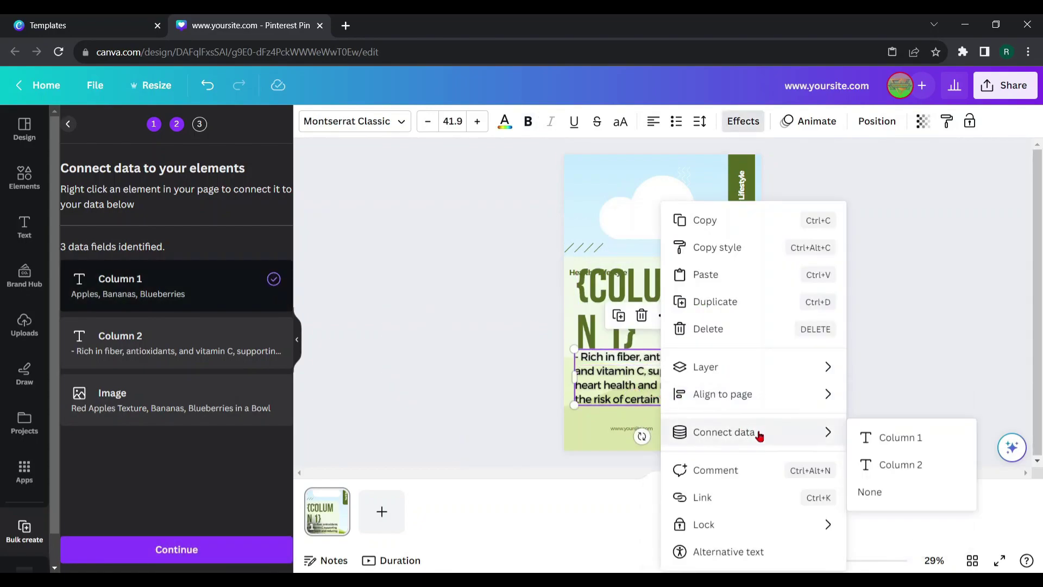
left_click(889, 463)
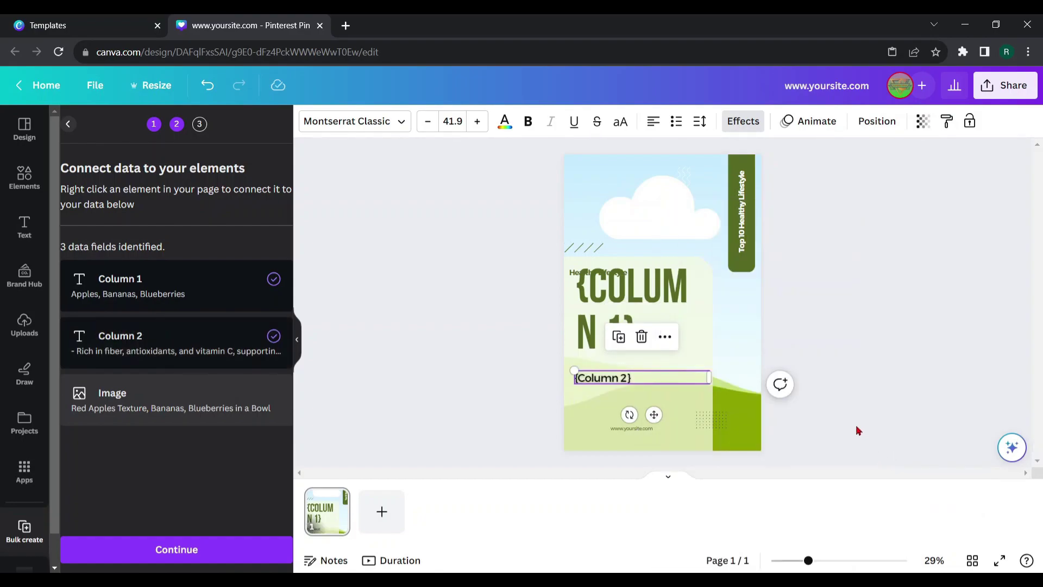
Step: Link the background photo to the Image field and continue to applying data
left_click(752, 307)
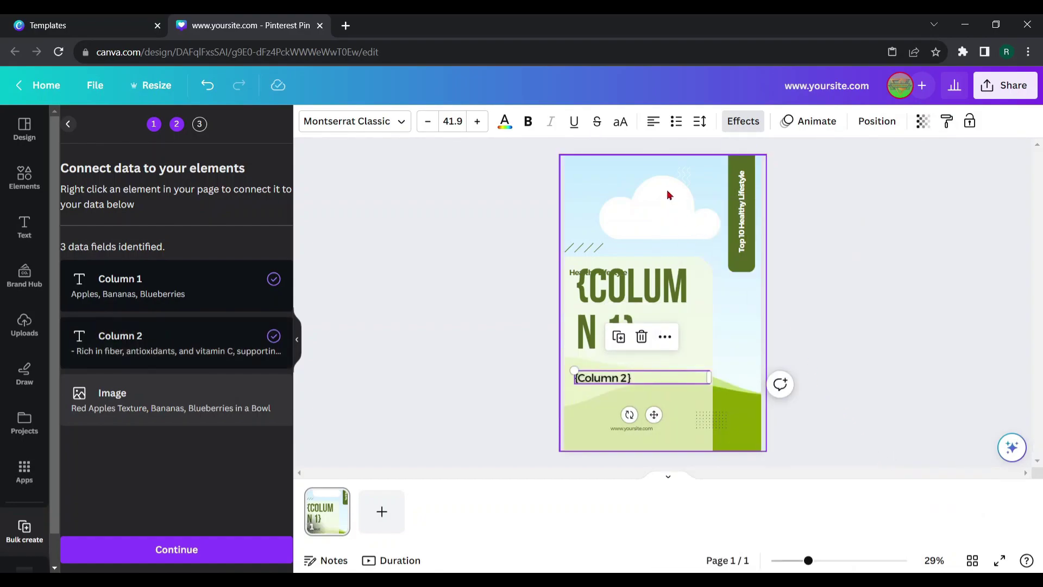
right_click(694, 221)
mouse_move(756, 432)
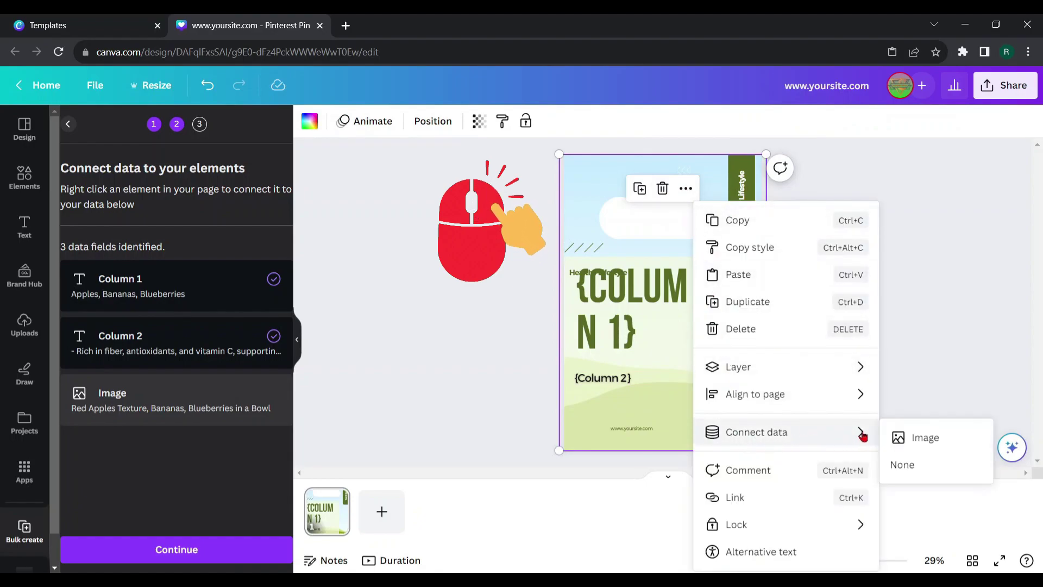
left_click(917, 437)
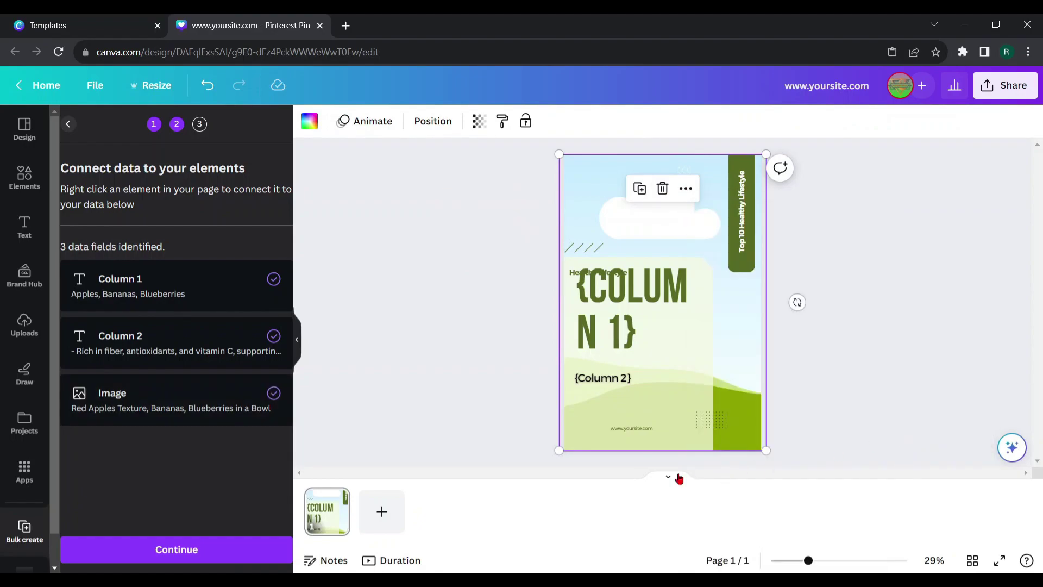
left_click(269, 546)
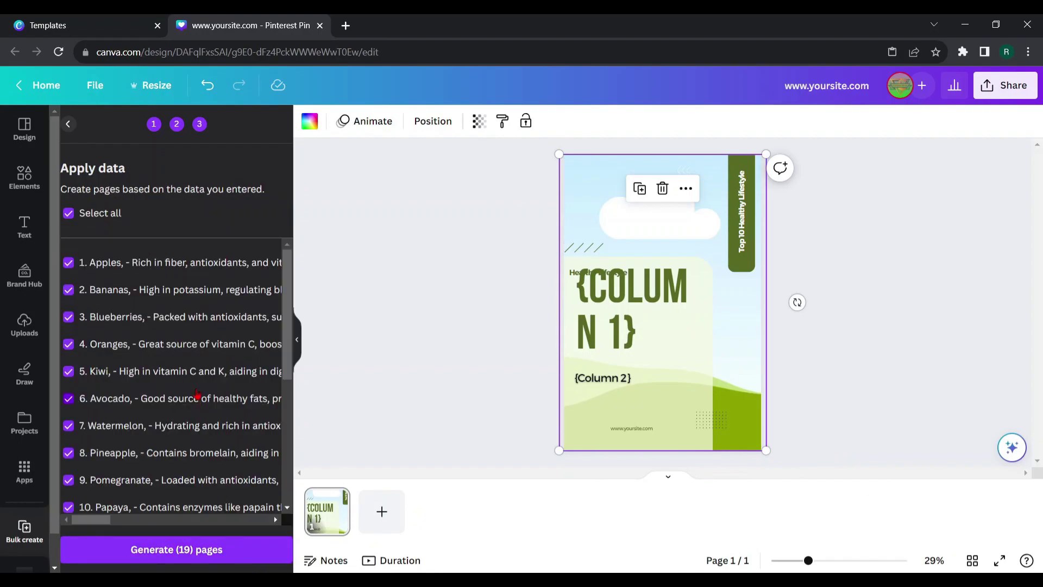
Step: Generate the 19 fruit pin pages and view them all together
scroll(196, 394, "down", 5)
scroll(196, 394, "down", 1)
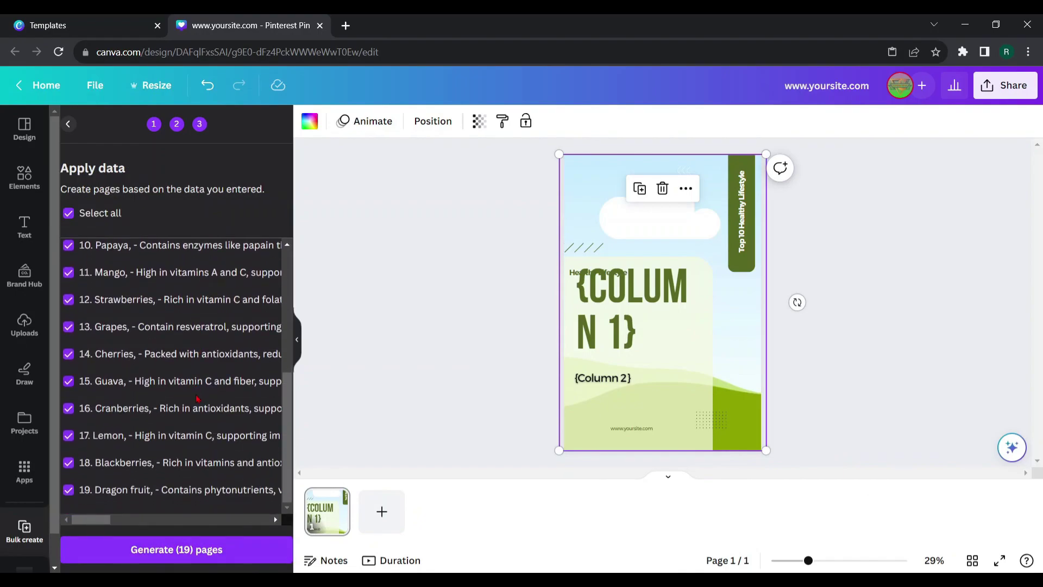
left_click(221, 543)
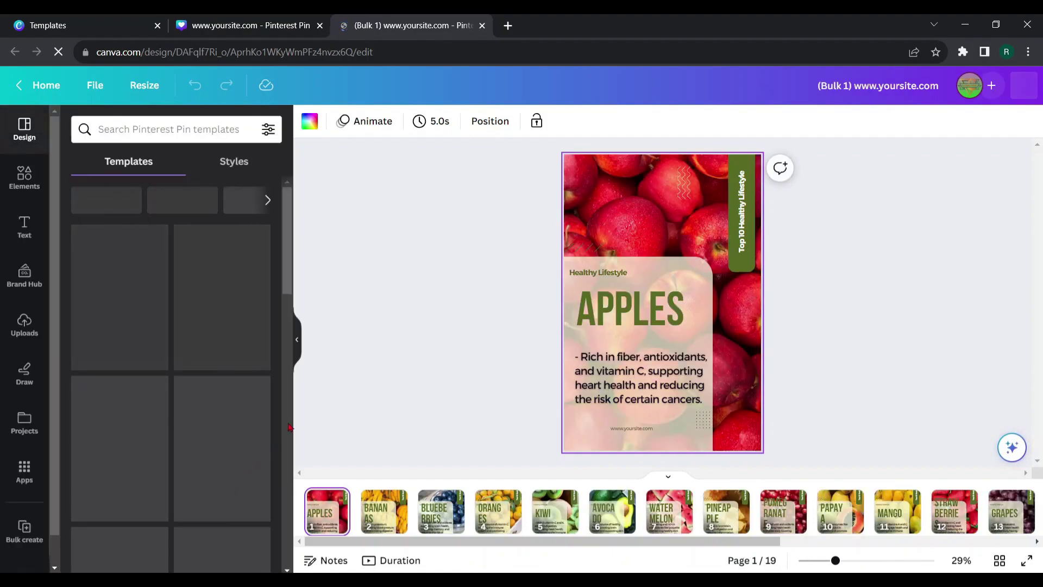
left_click(298, 345)
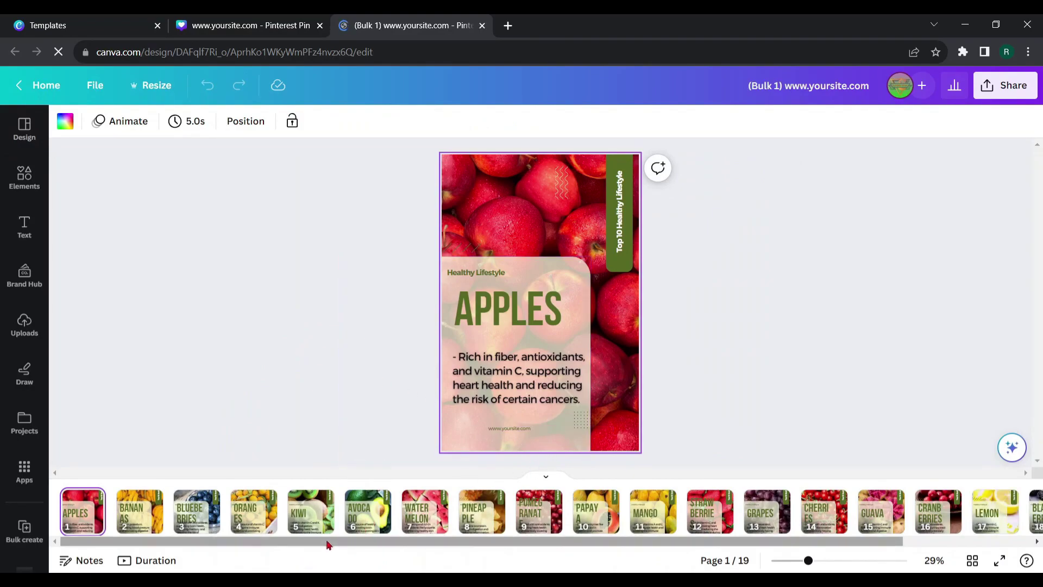
mouse_move(327, 540)
left_mouse_down()
mouse_move(516, 557)
mouse_move(295, 543)
left_mouse_up()
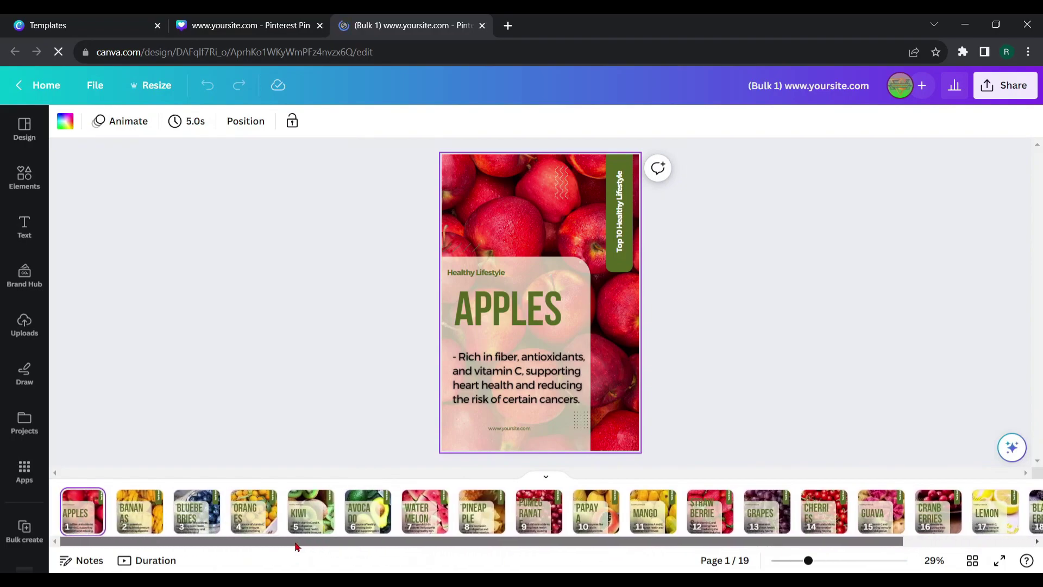
left_click(972, 560)
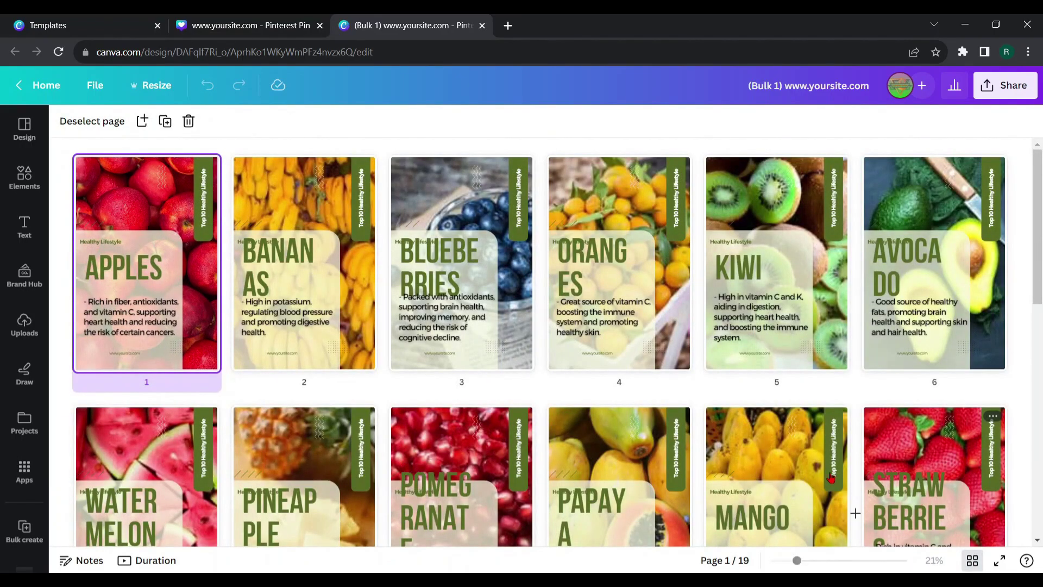
scroll(587, 397, "down", 3)
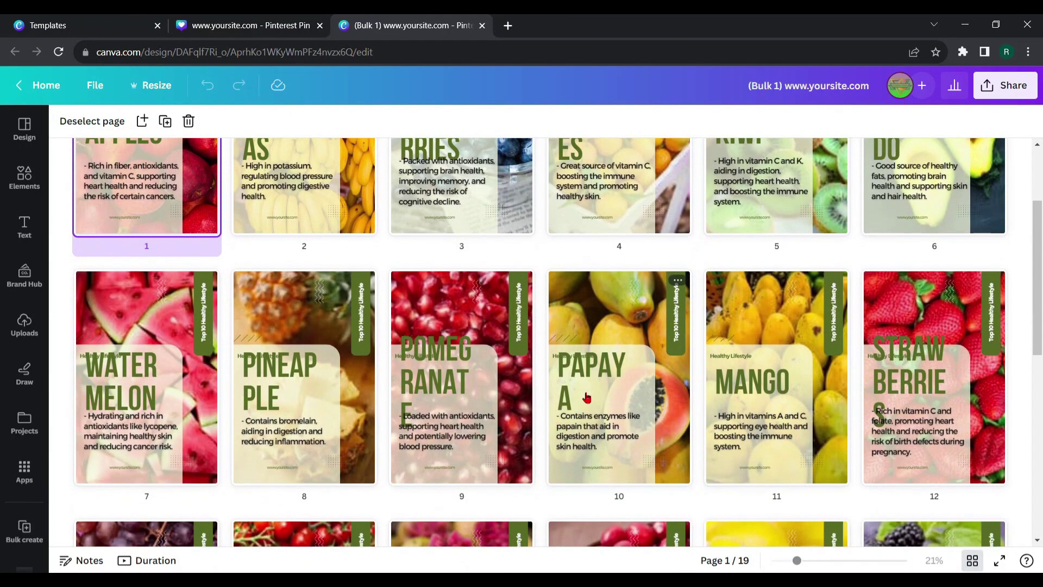
scroll(587, 397, "down", 3)
scroll(587, 397, "down", 4)
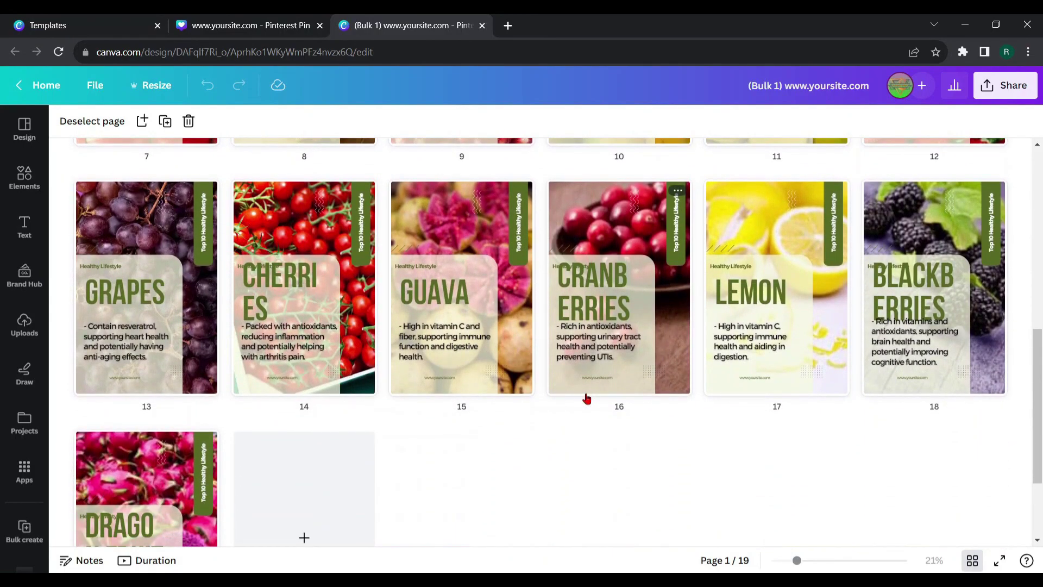
scroll(587, 398, "down", 1)
scroll(587, 398, "up", 2)
scroll(587, 398, "up", 4)
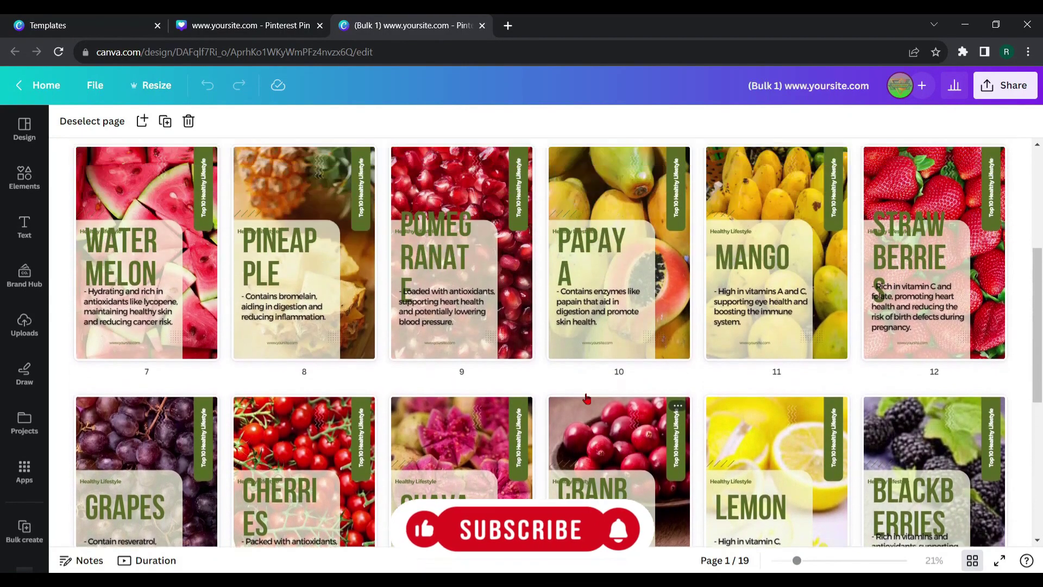
scroll(587, 398, "up", 3)
scroll(588, 398, "up", 2)
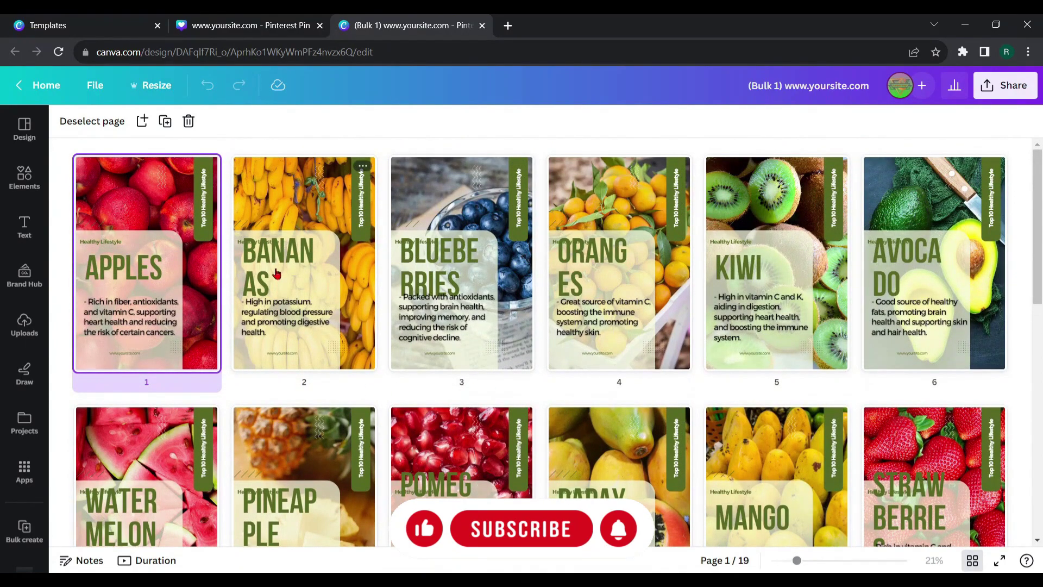
mouse_move(972, 560)
left_click(974, 561)
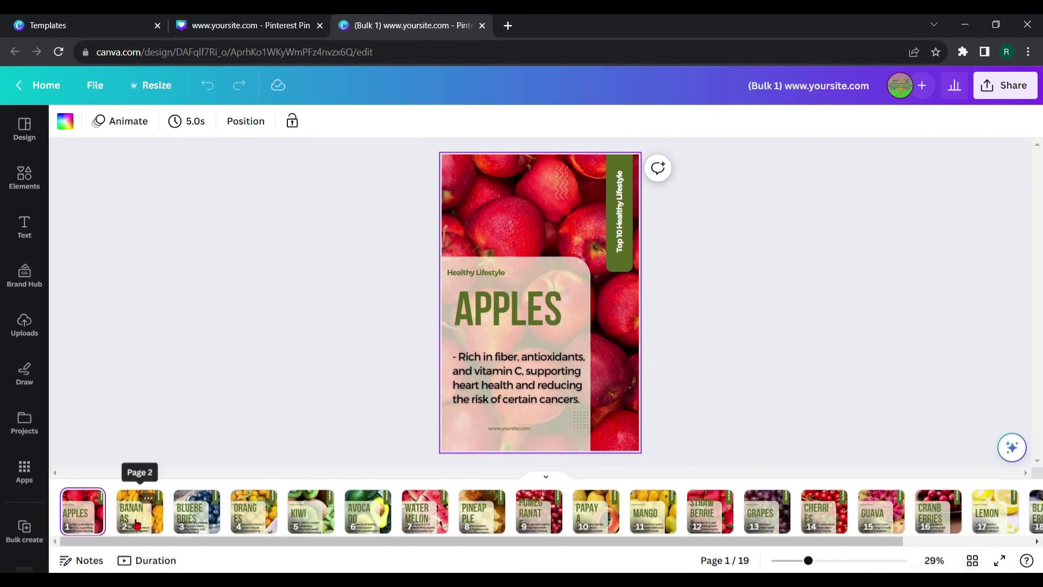
Step: Widen the BANANAS title box to fit one line, then view all pins in a grid
left_click(139, 510)
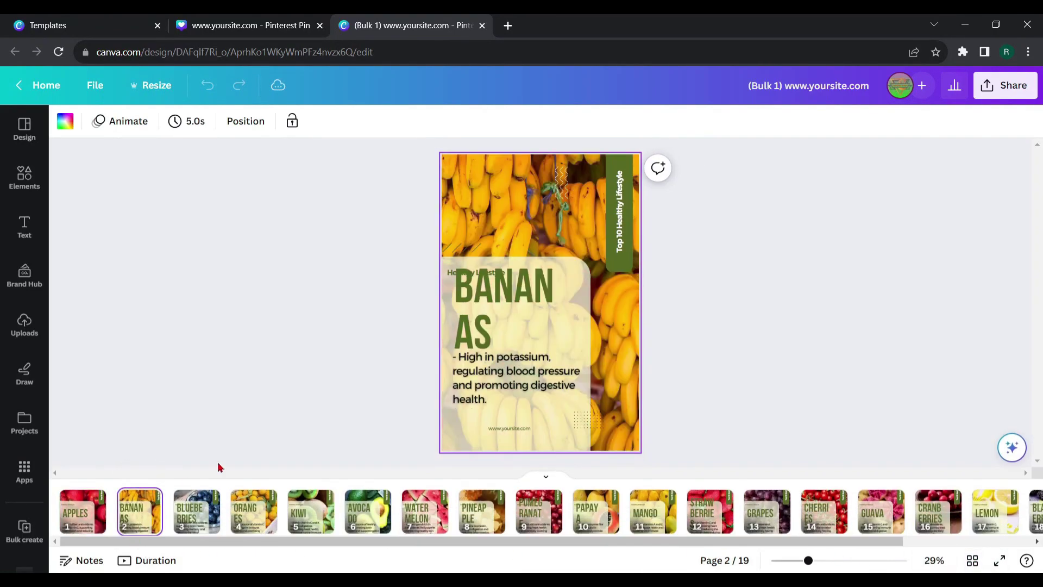
left_click(534, 305)
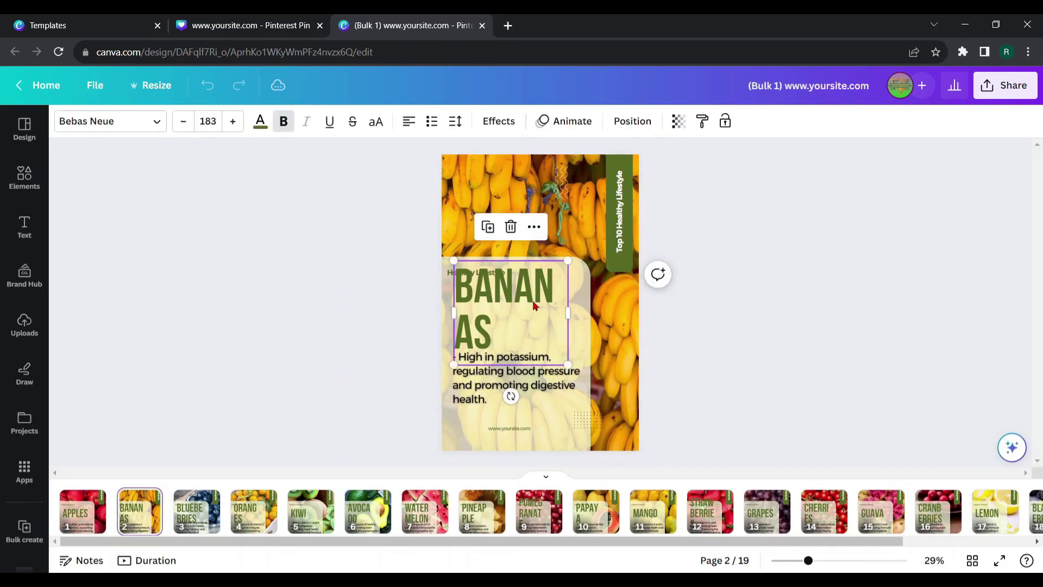
left_click(566, 318)
left_click_drag(568, 314, 604, 314)
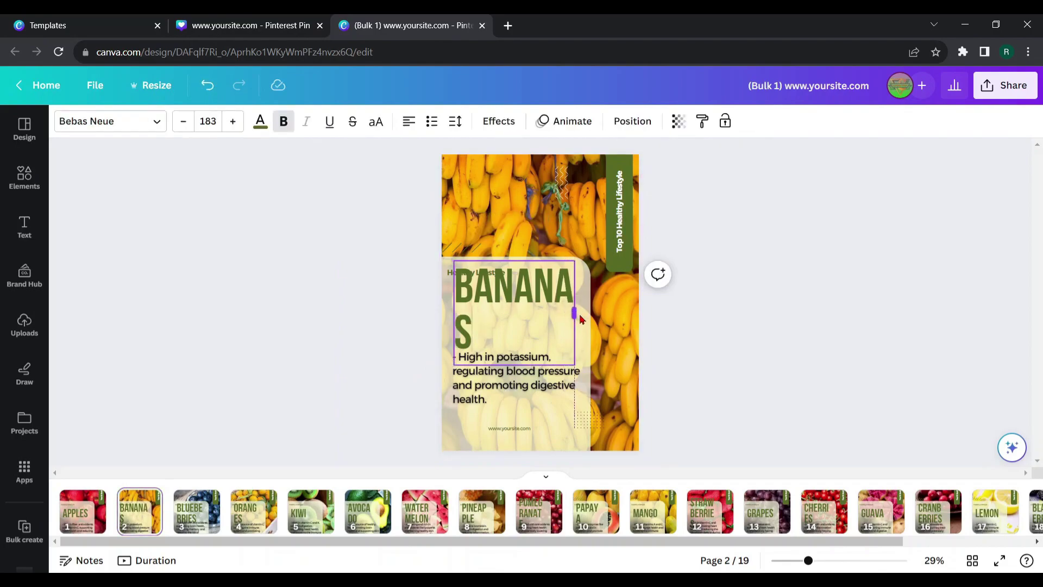
left_click(559, 302)
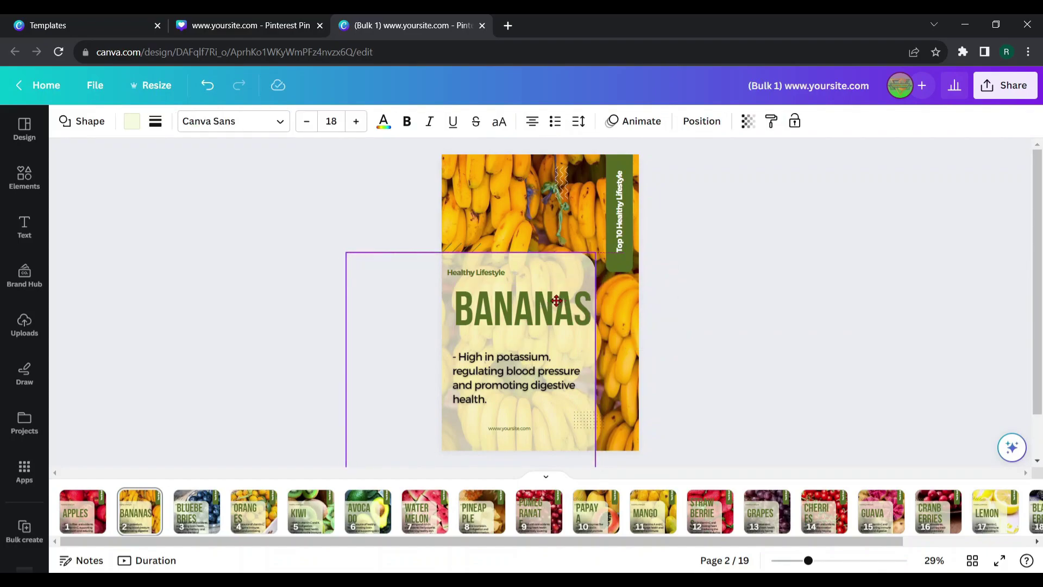
left_click(670, 310)
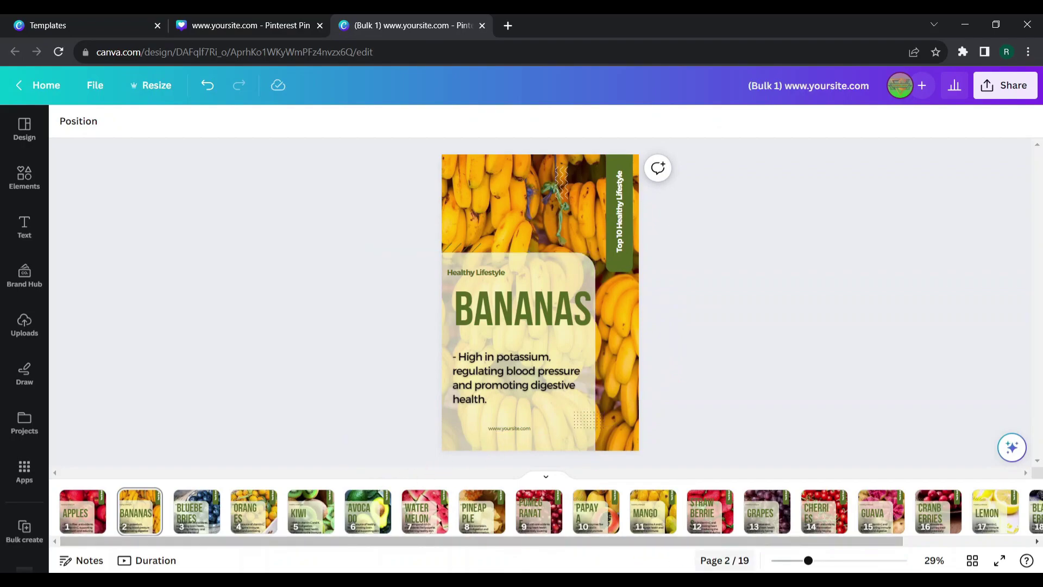
key("End")
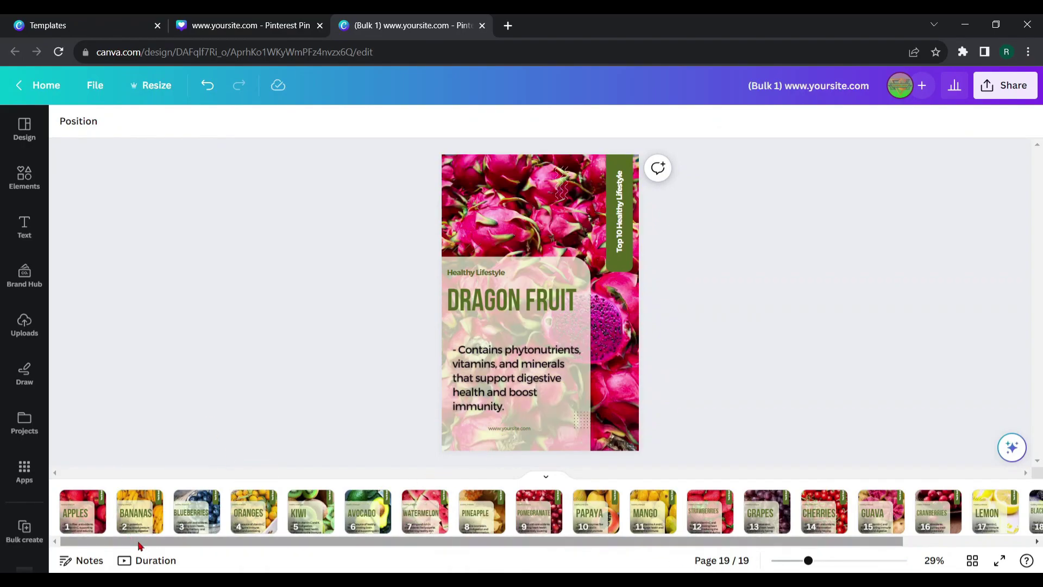
left_click_drag(135, 542, 563, 563)
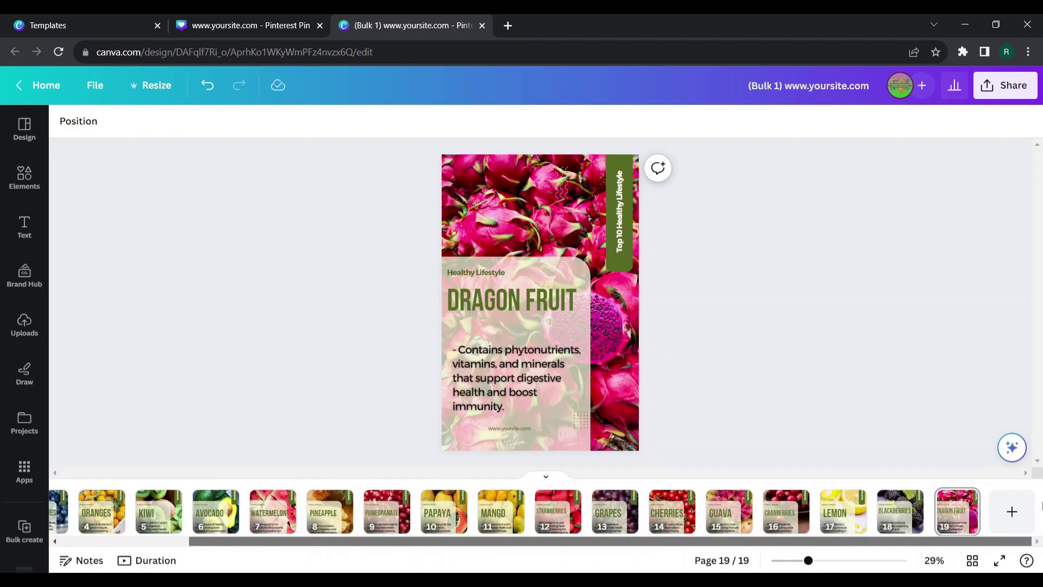
left_click(972, 560)
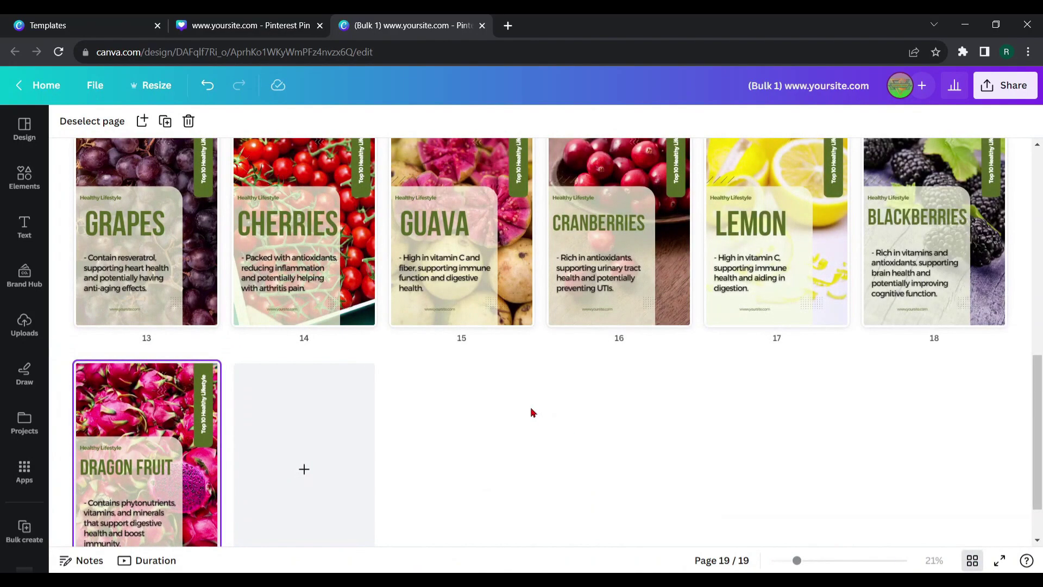
scroll(576, 448, "up", 4)
scroll(576, 449, "up", 4)
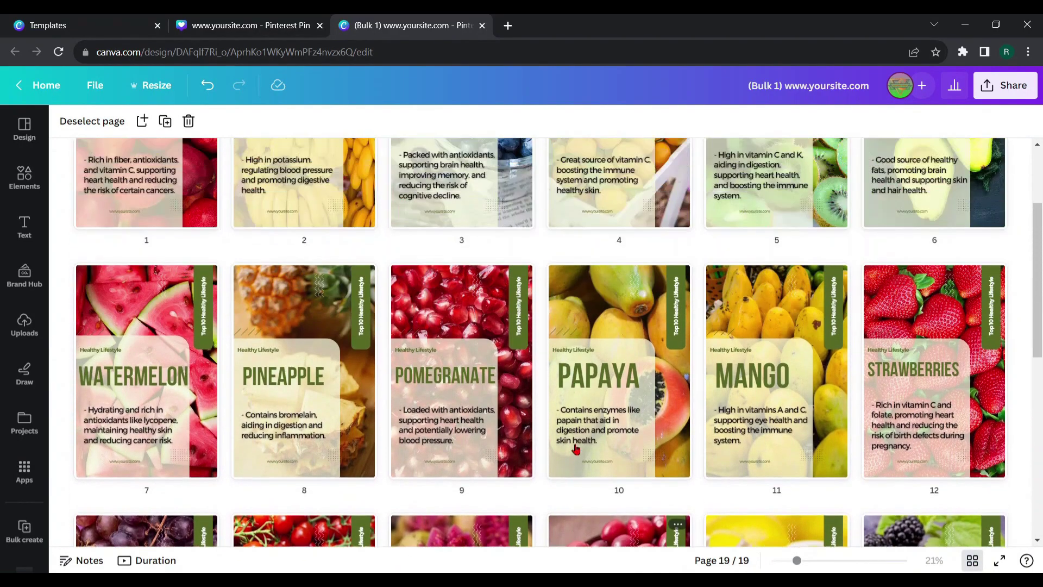
scroll(577, 449, "up", 3)
scroll(576, 448, "down", 3)
scroll(576, 448, "down", 3)
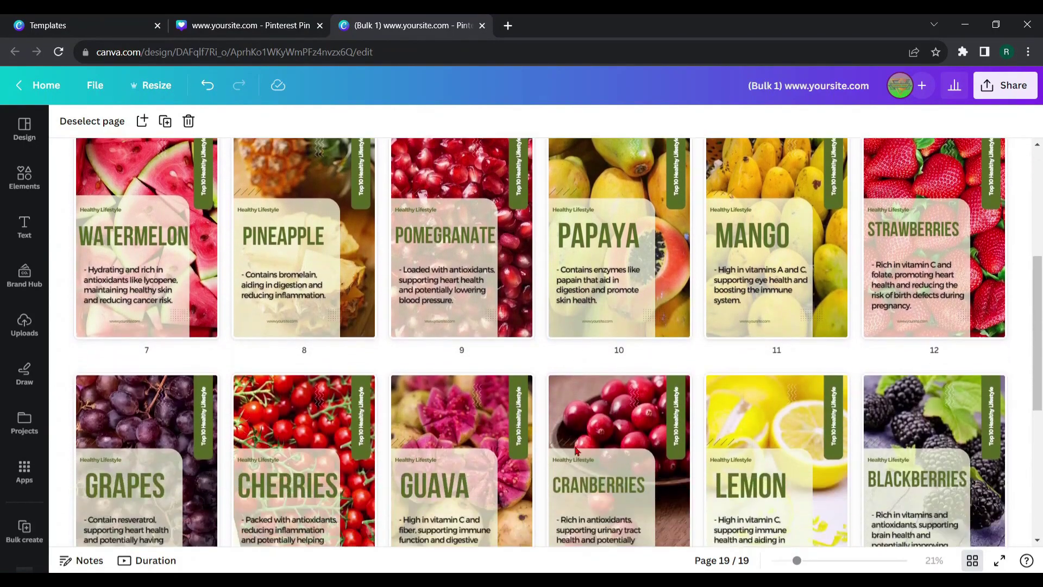
scroll(576, 449, "down", 1)
scroll(577, 451, "down", 4)
scroll(576, 451, "up", 1)
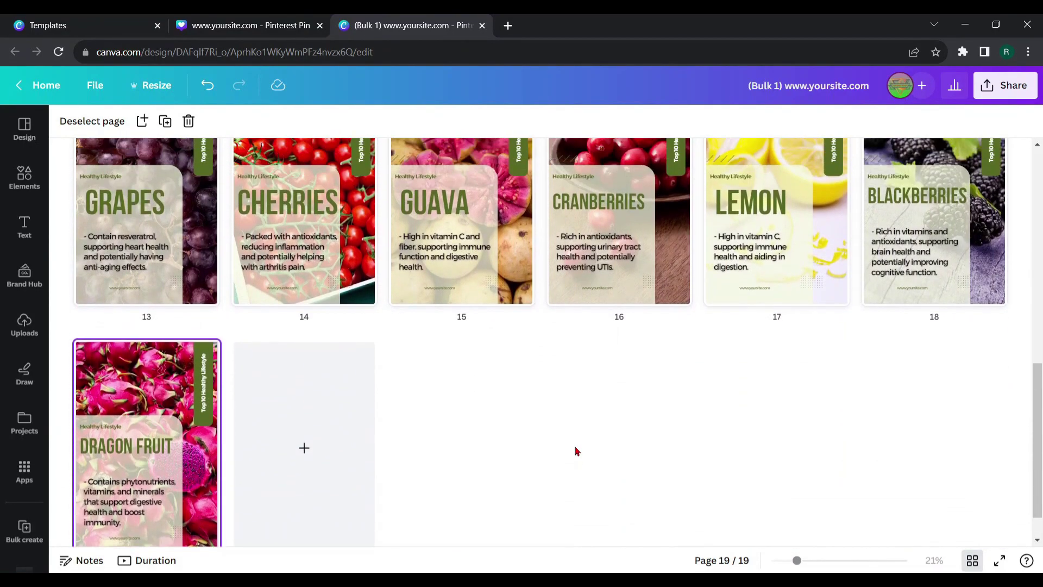
scroll(576, 450, "up", 2)
scroll(576, 453, "up", 3)
scroll(576, 455, "up", 2)
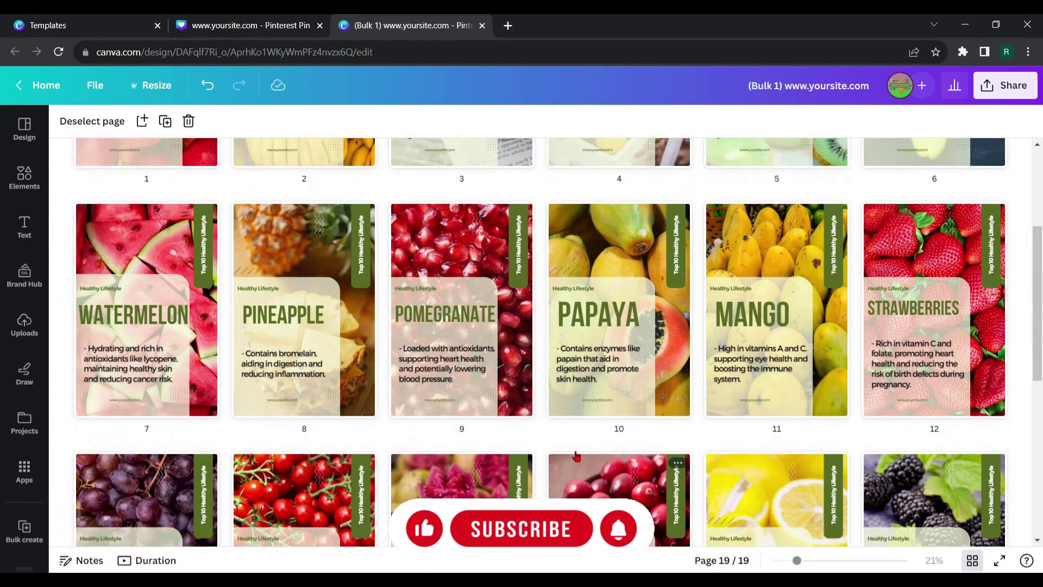
scroll(577, 455, "up", 2)
scroll(577, 455, "up", 1)
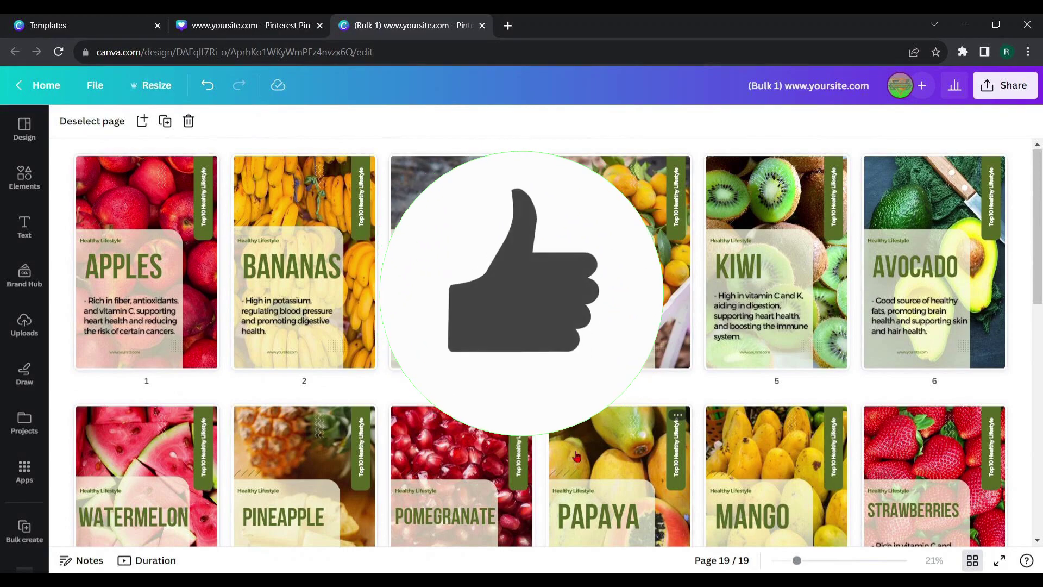
scroll(577, 456, "down", 3)
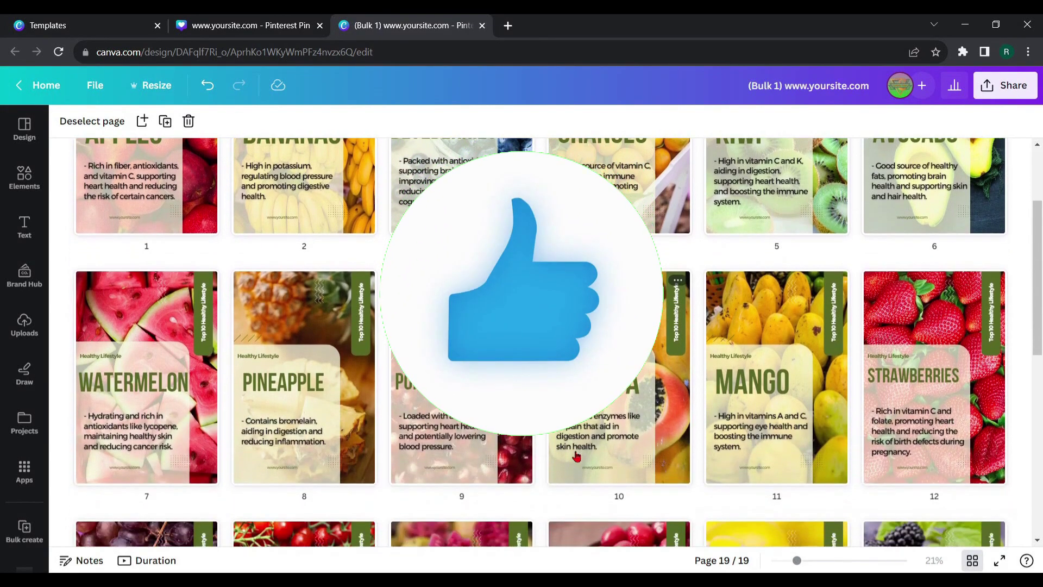
scroll(577, 456, "down", 5)
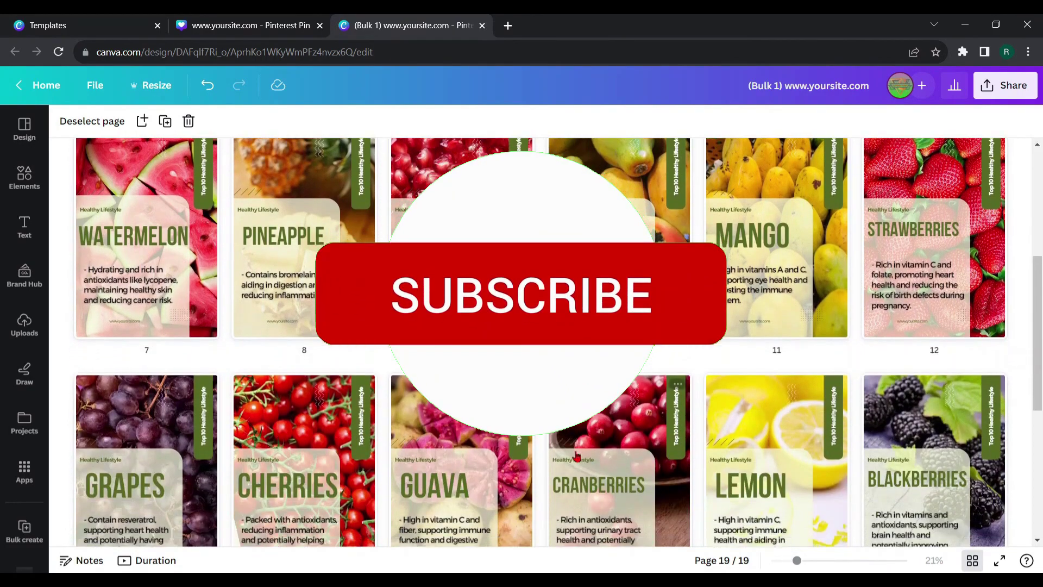
scroll(577, 456, "down", 3)
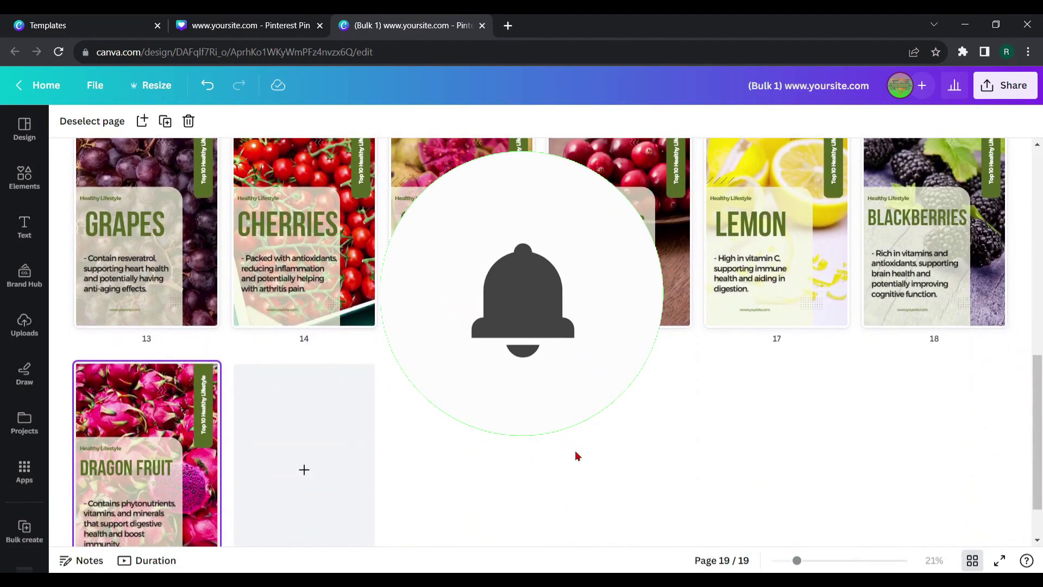
scroll(577, 456, "down", 2)
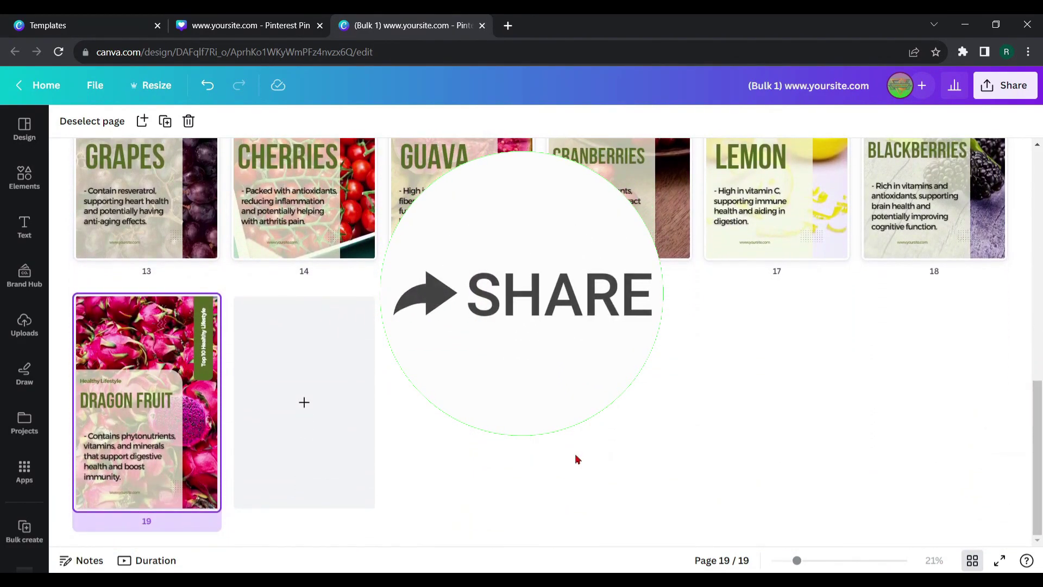